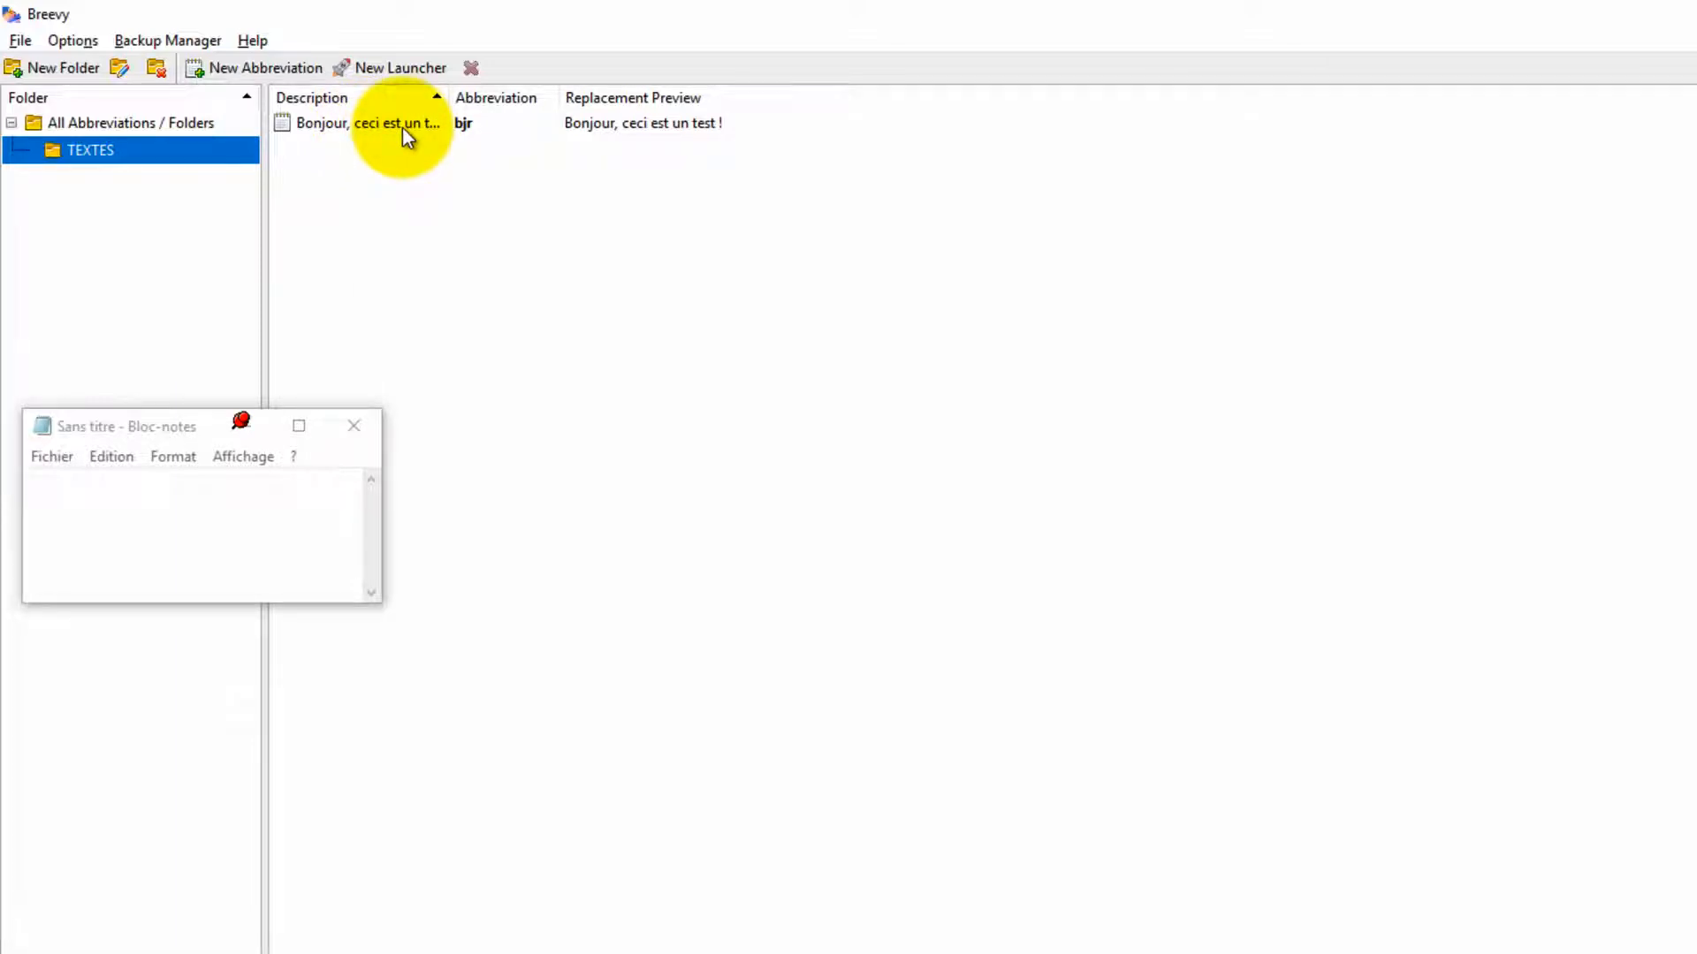
Step: Select the bjr abbreviation and review its case-matching options
click(403, 129)
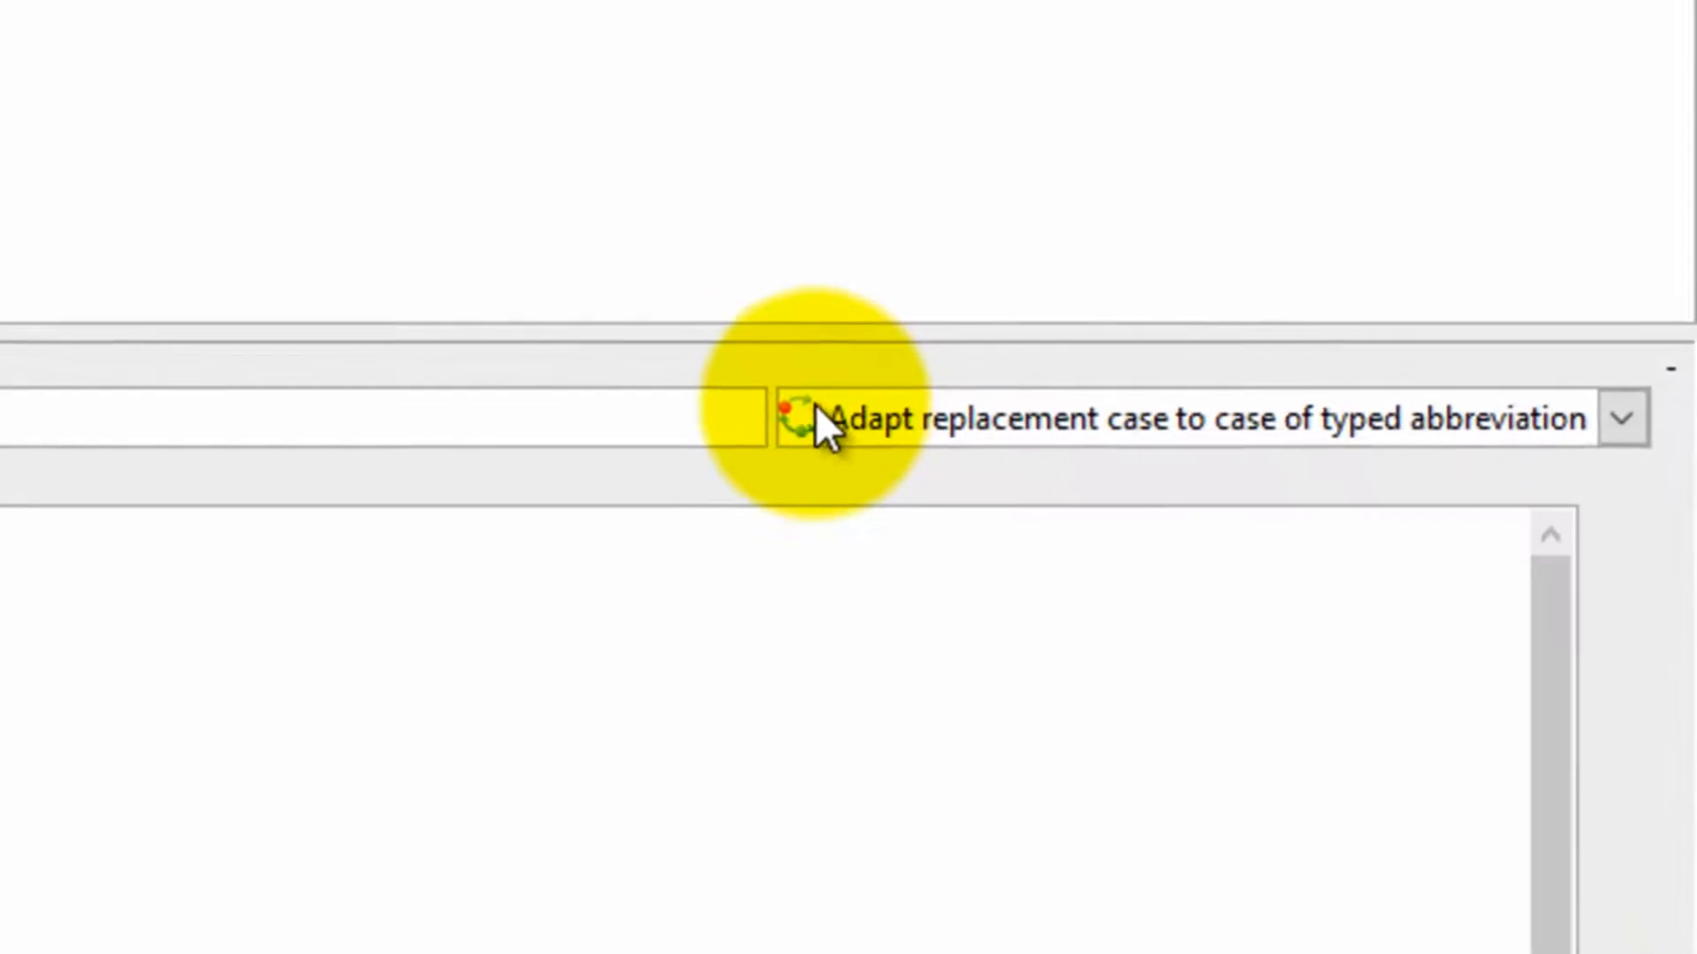
click(1193, 517)
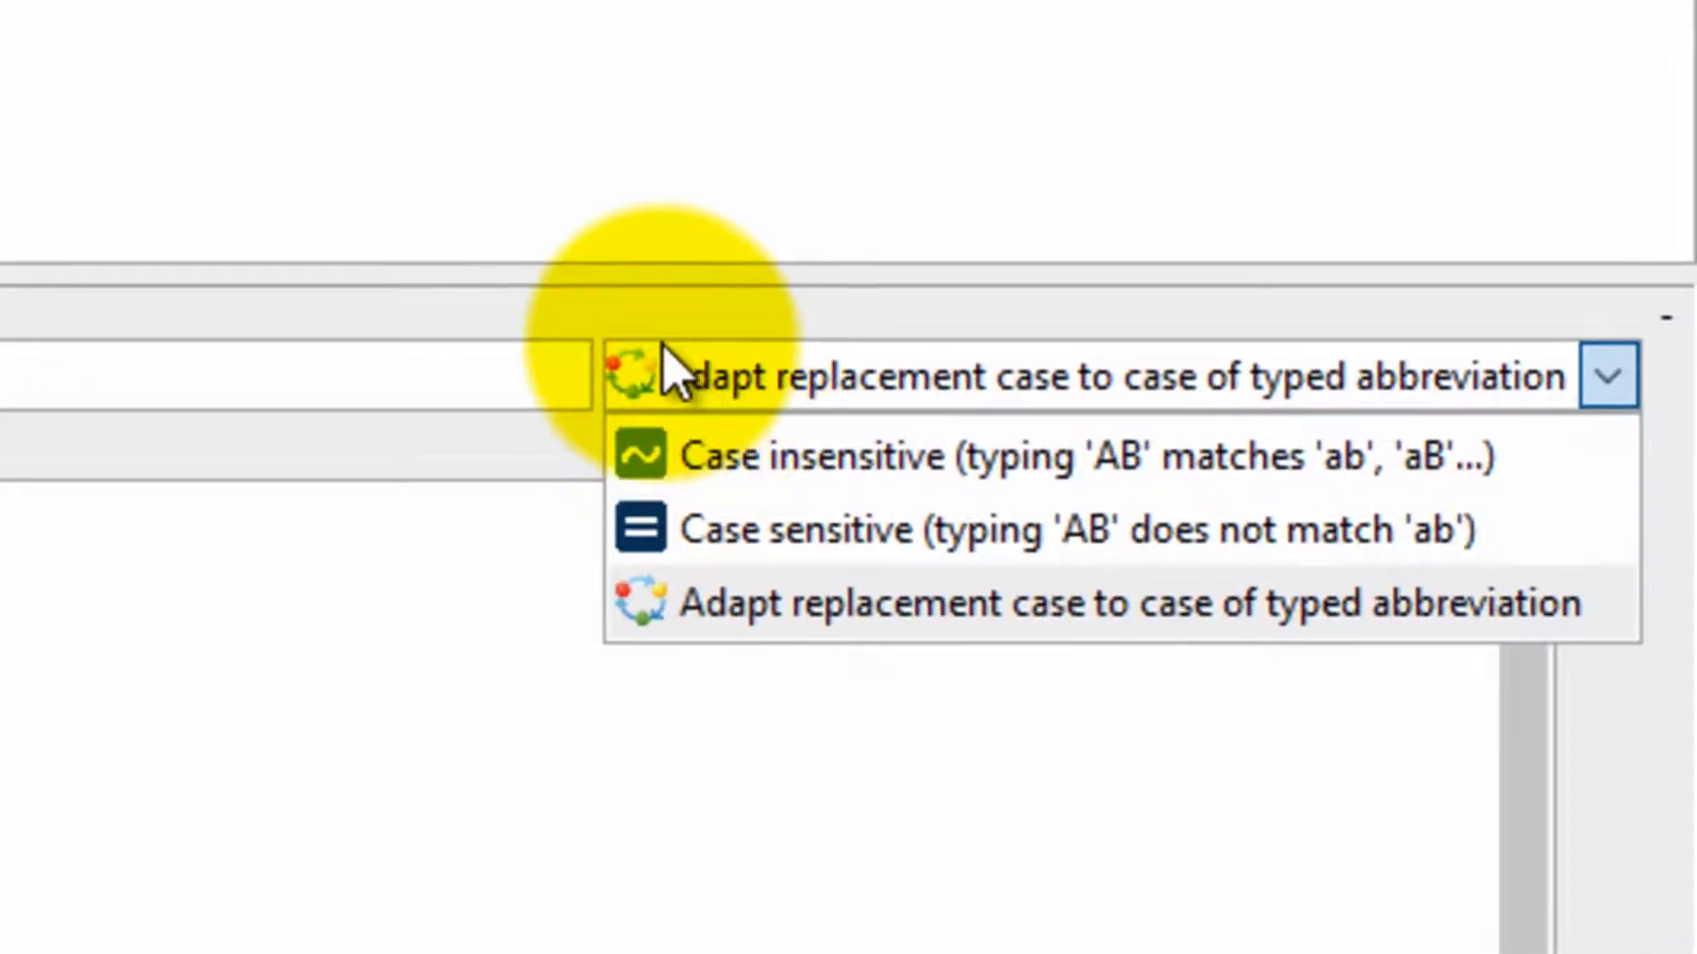
click(667, 393)
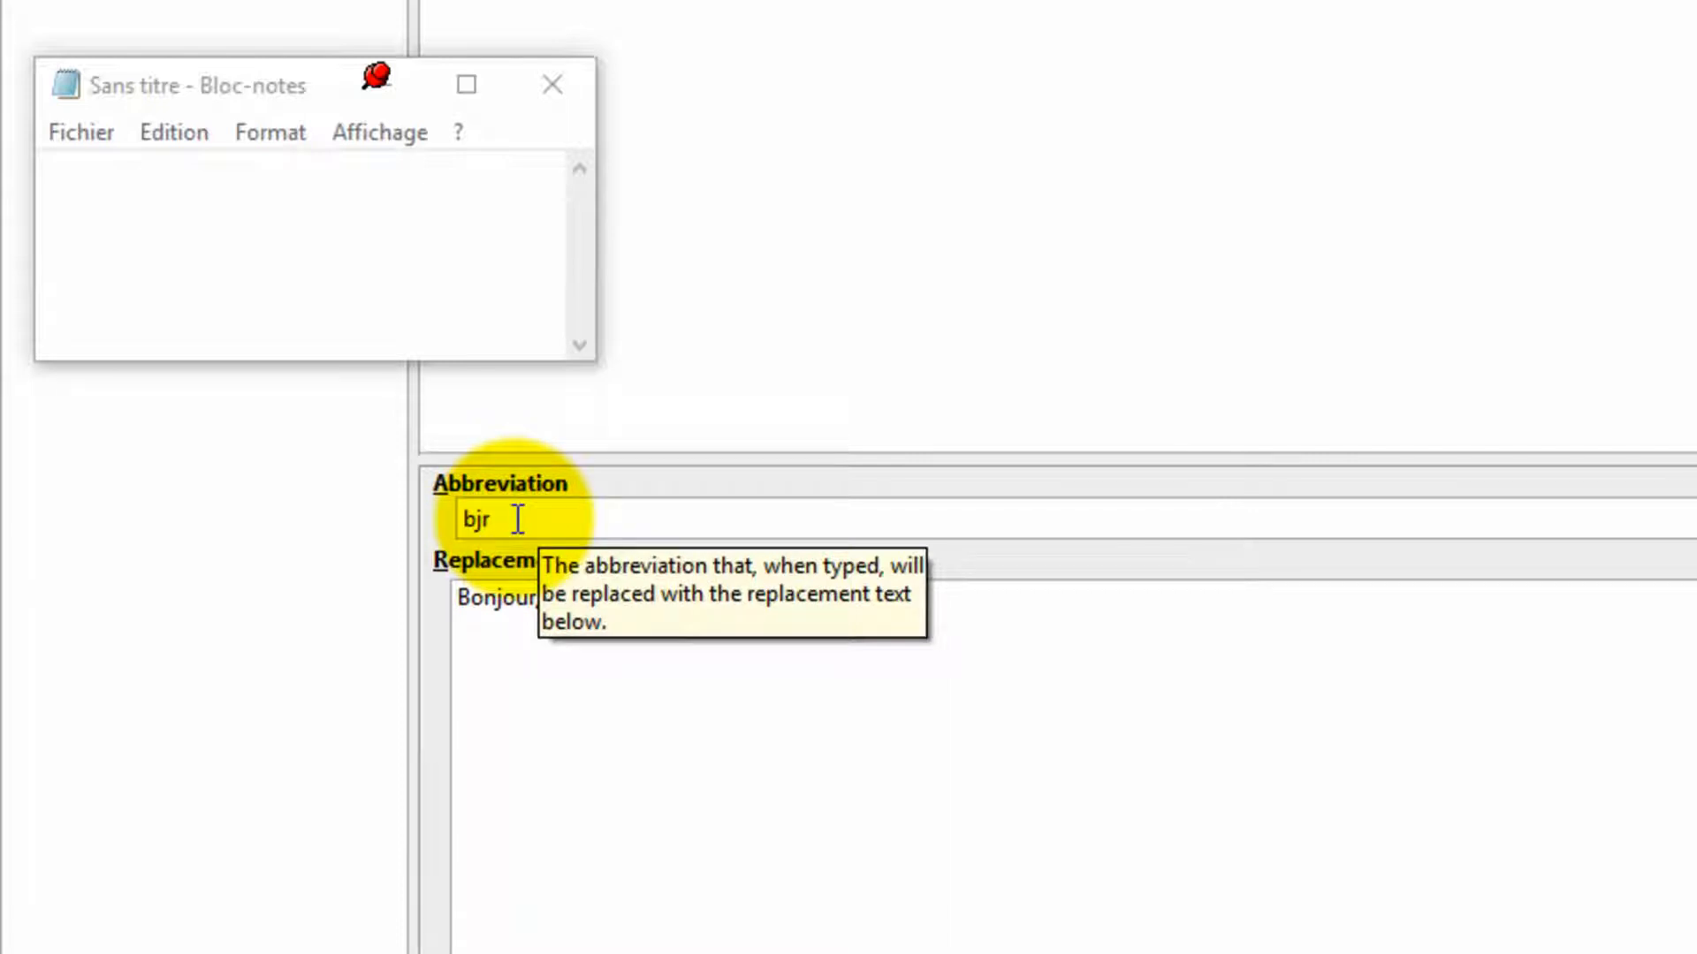
Step: Test the bjr abbreviation by typing bjr in the empty Notepad window
drag(736, 597, 446, 608)
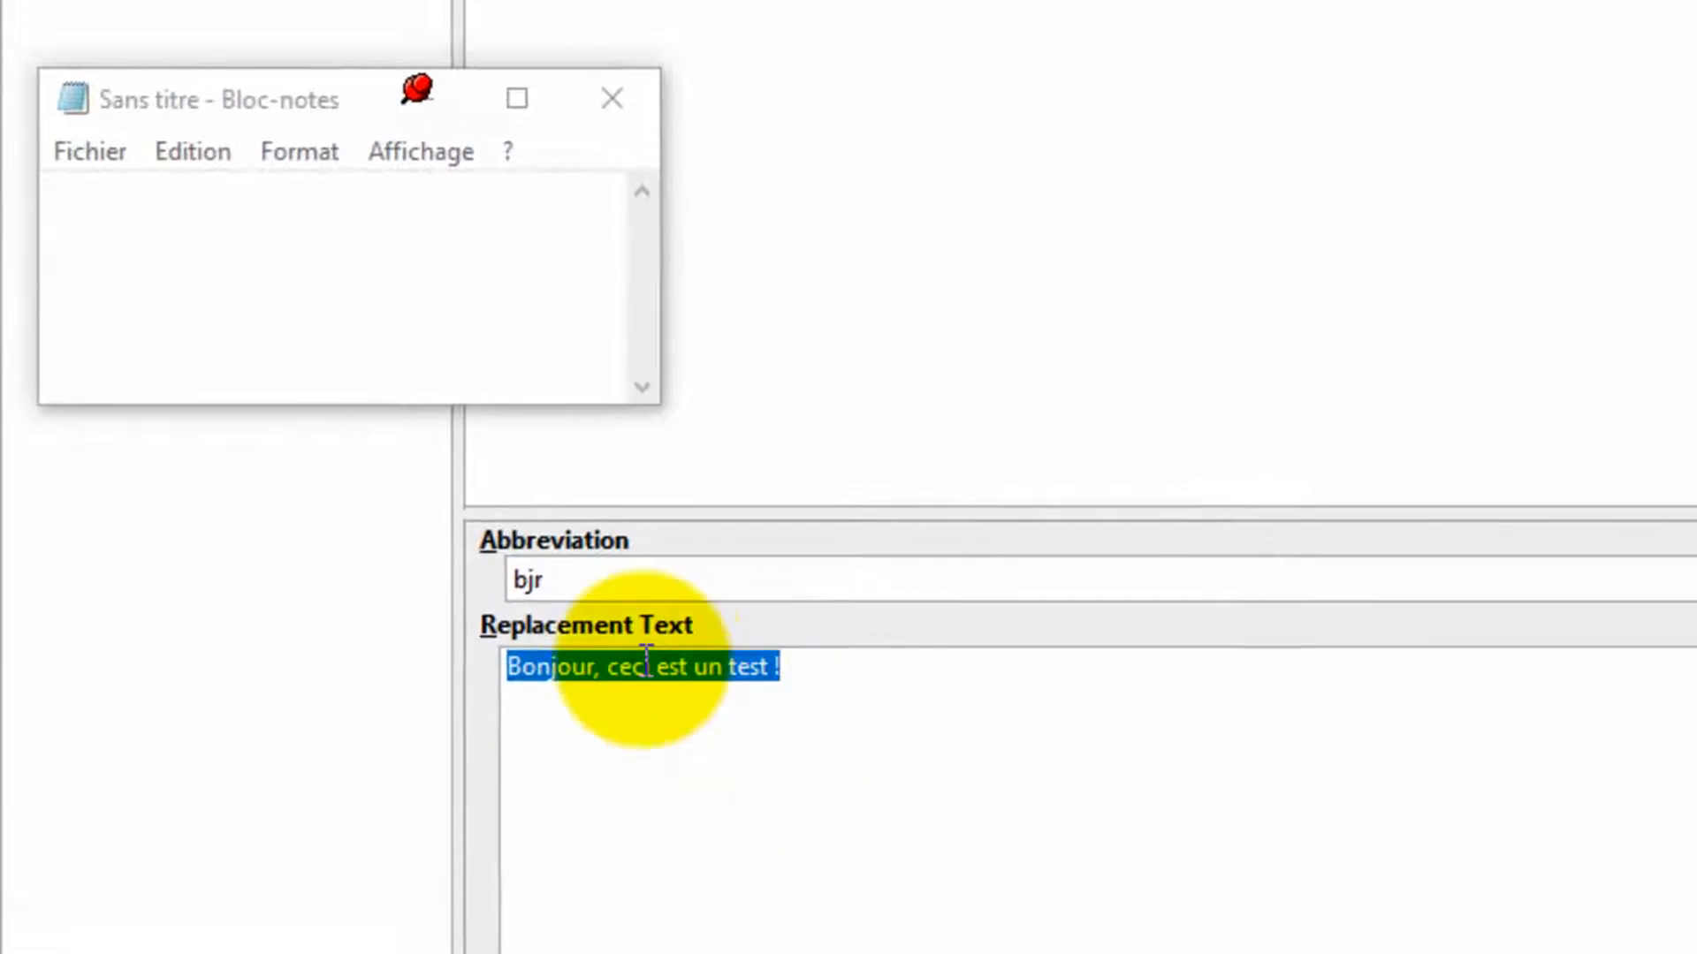
click(303, 299)
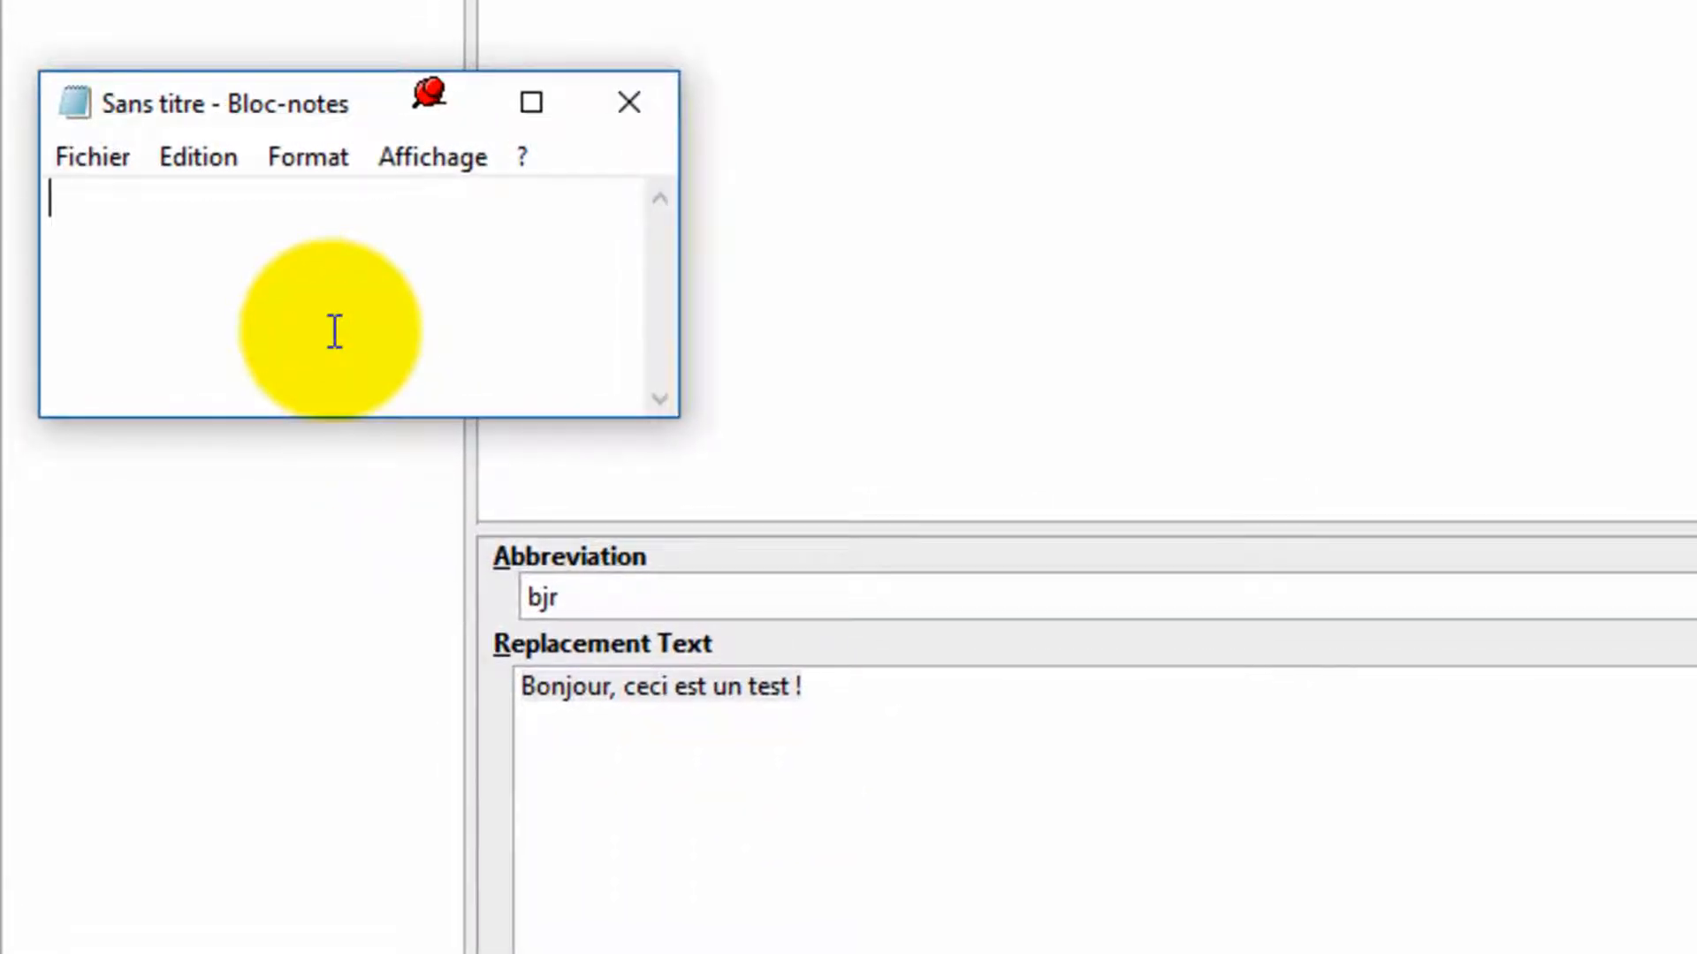
text(bjr)
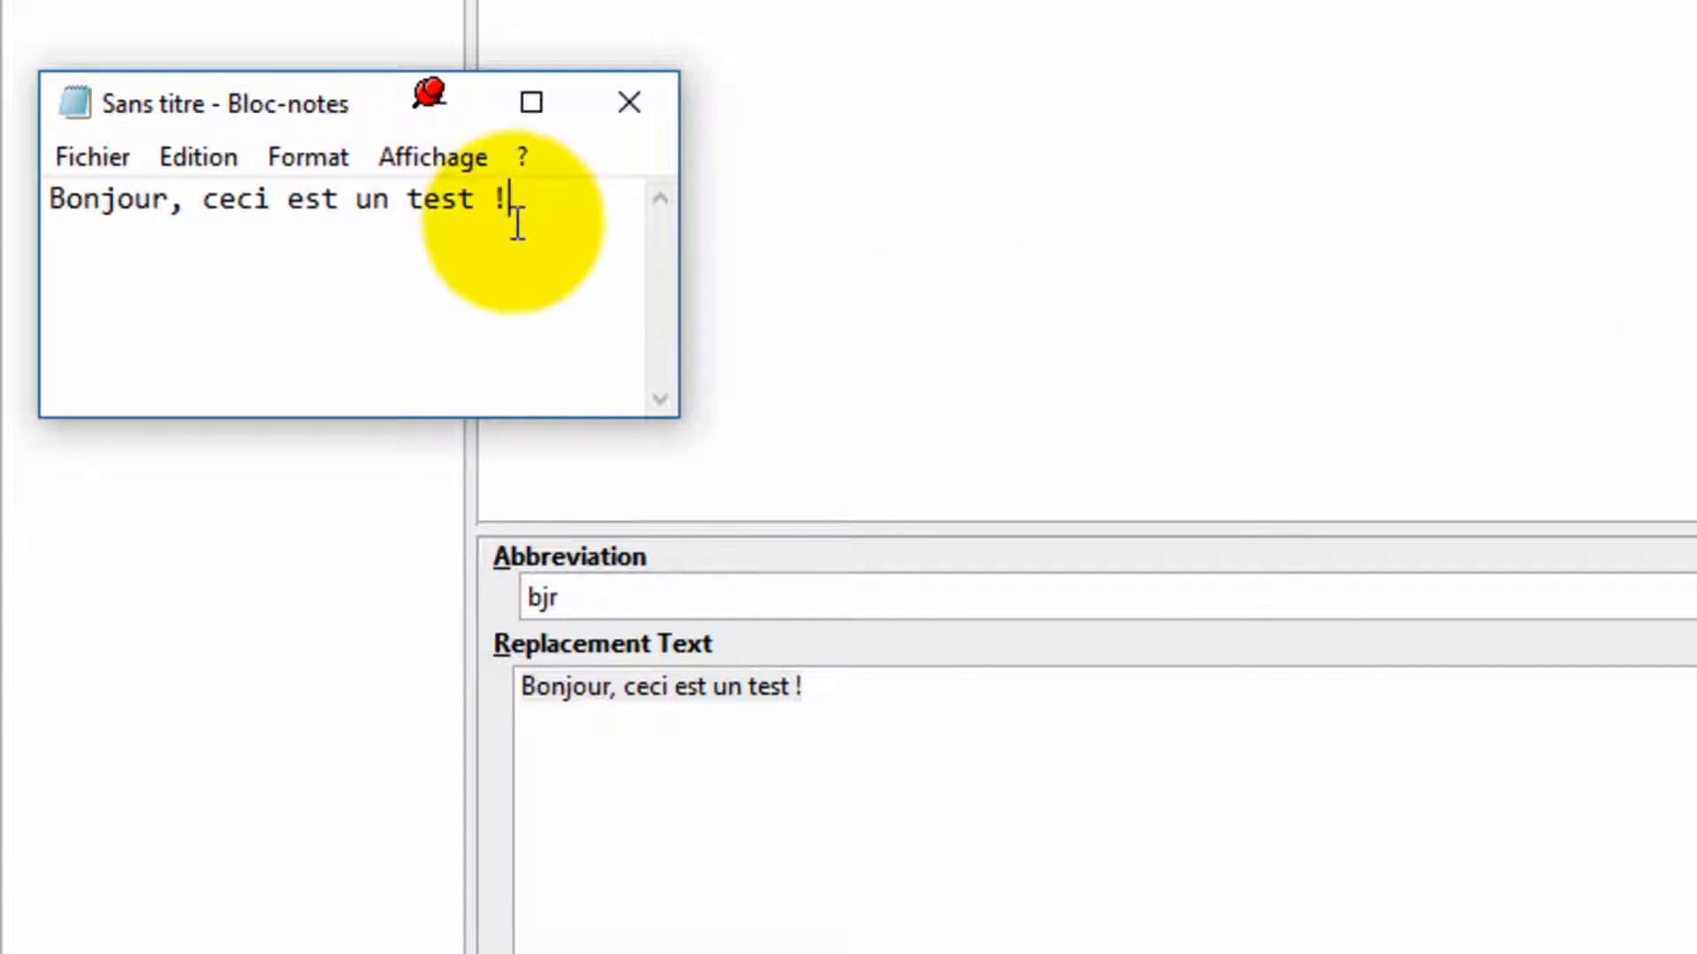
Step: Replace the Notepad text with the capitalised forms Bjr and then BJR to test case adaptation
drag(530, 199, 261, 13)
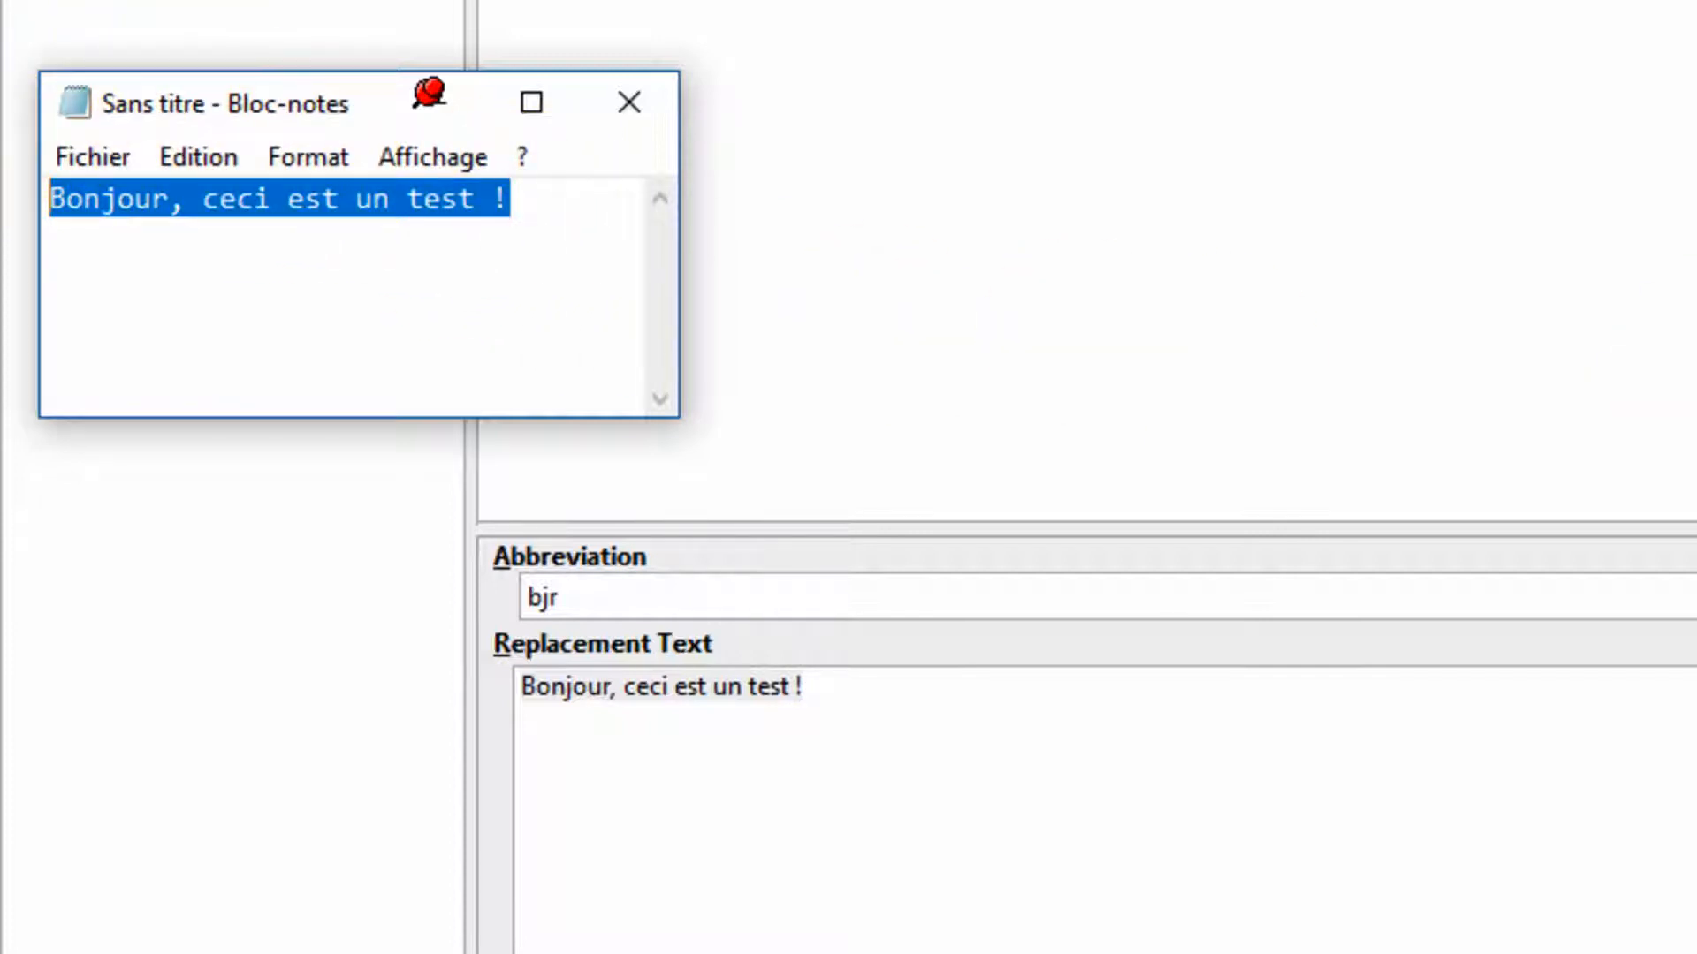
text(Bonj)
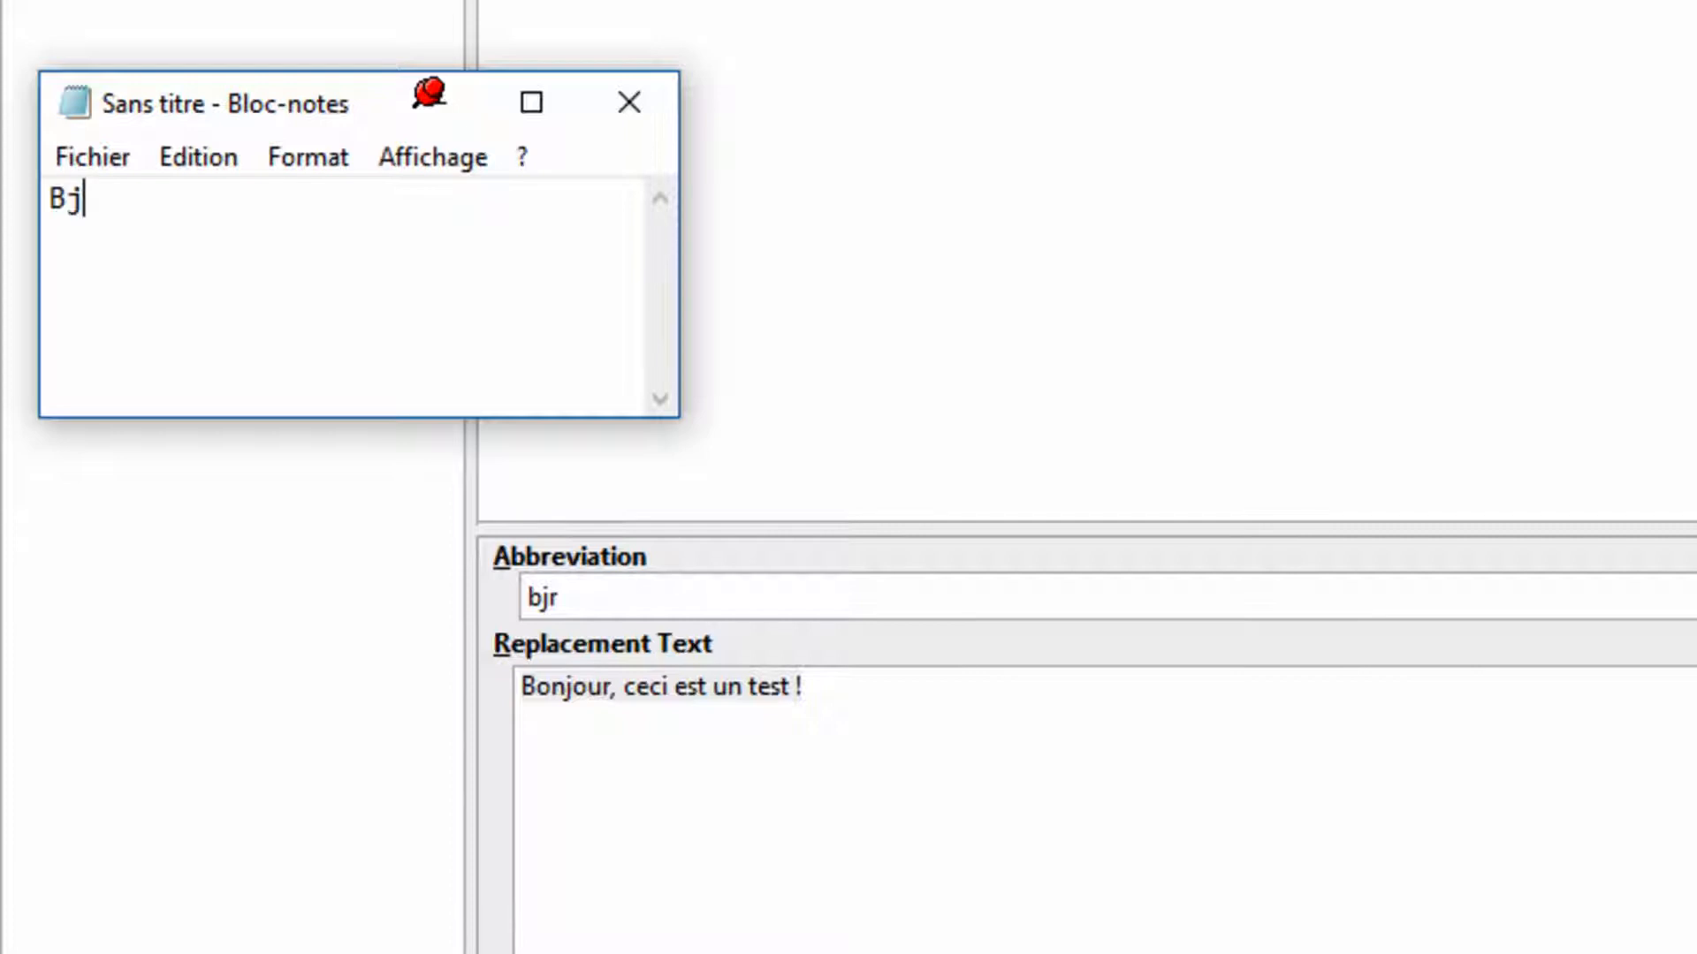
text(our, ceci est un test !)
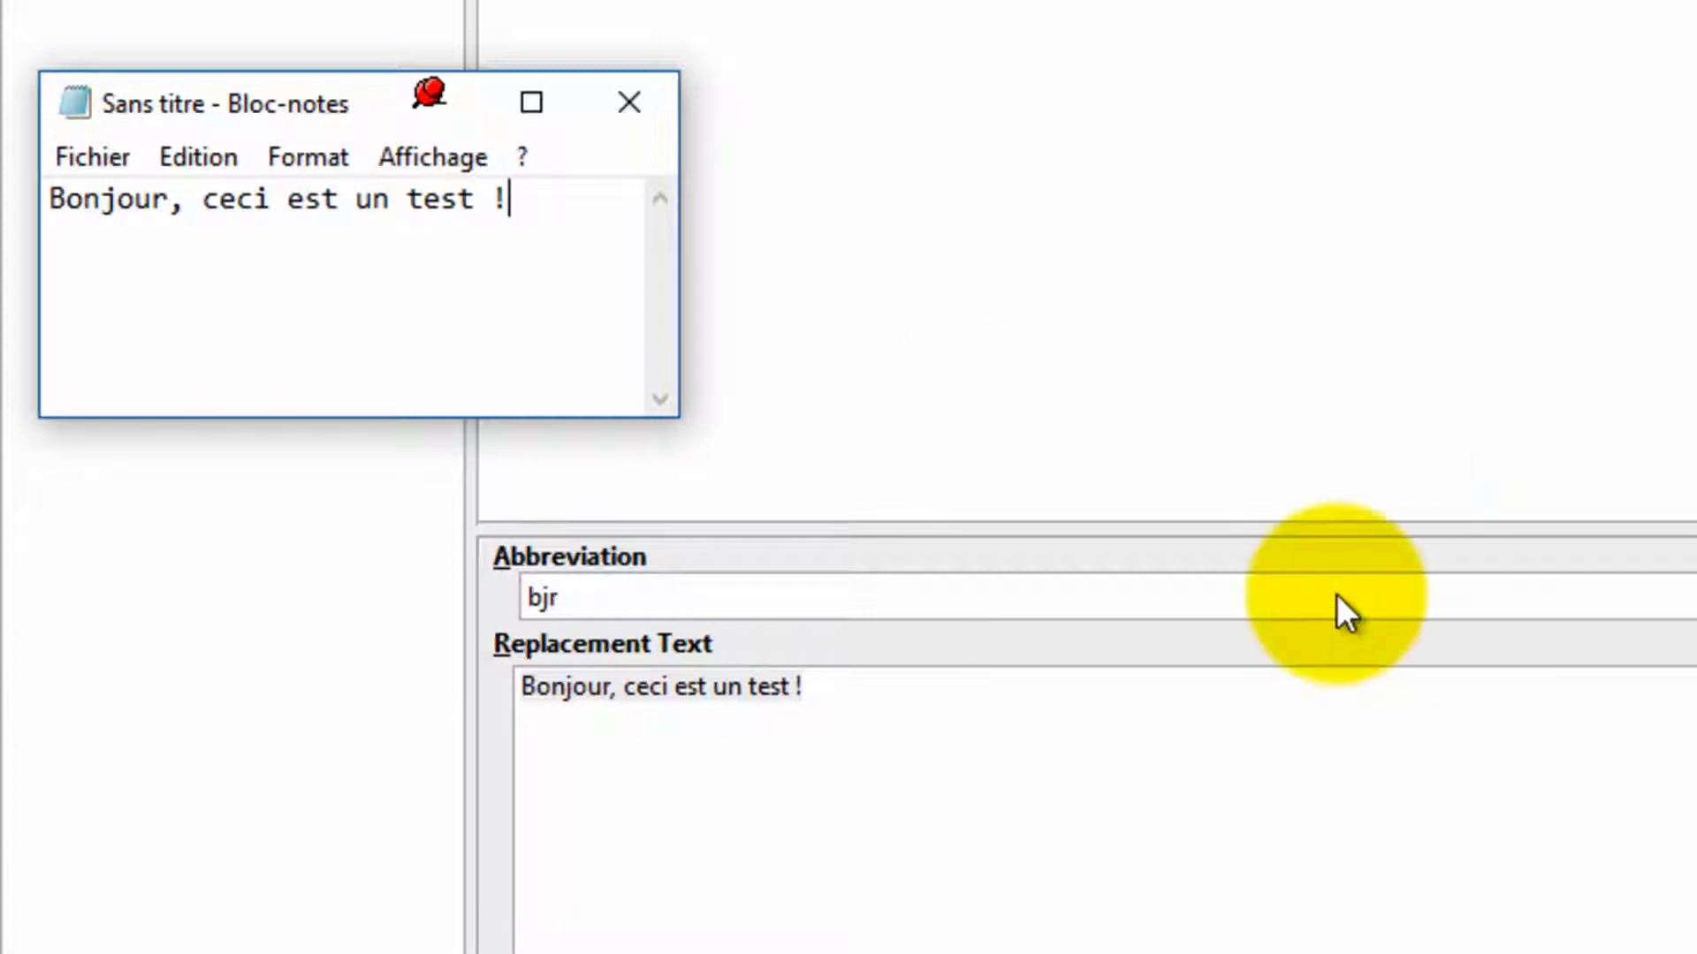
drag(531, 205, 67, 181)
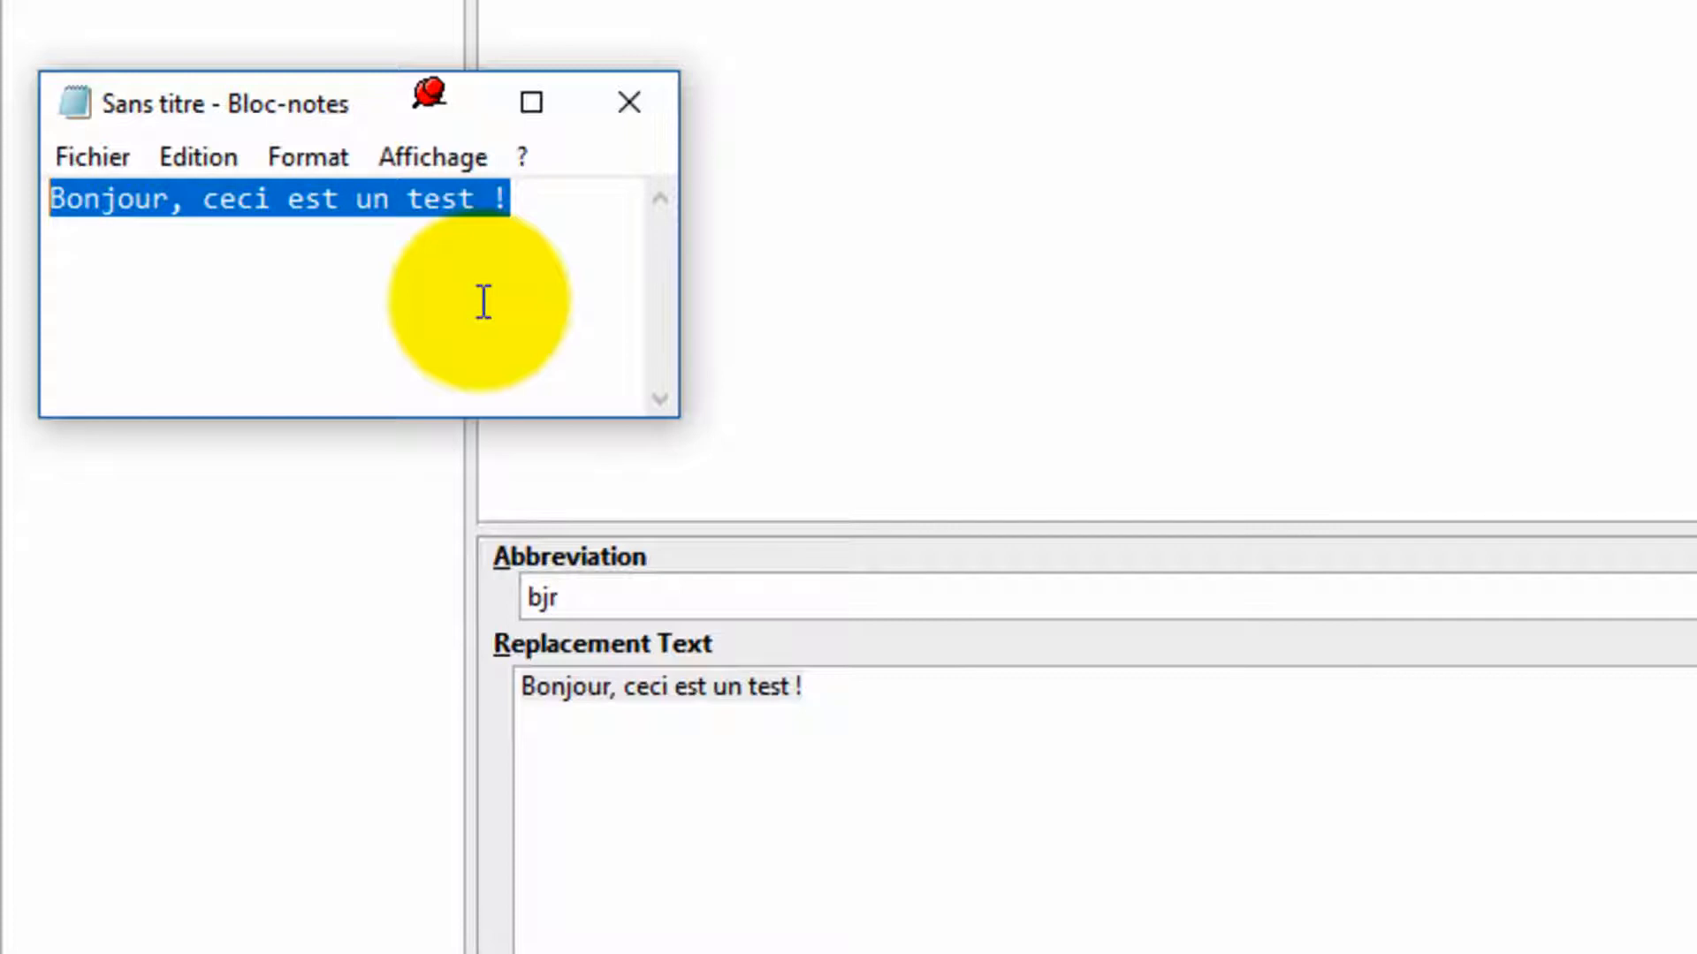
text(BJR)
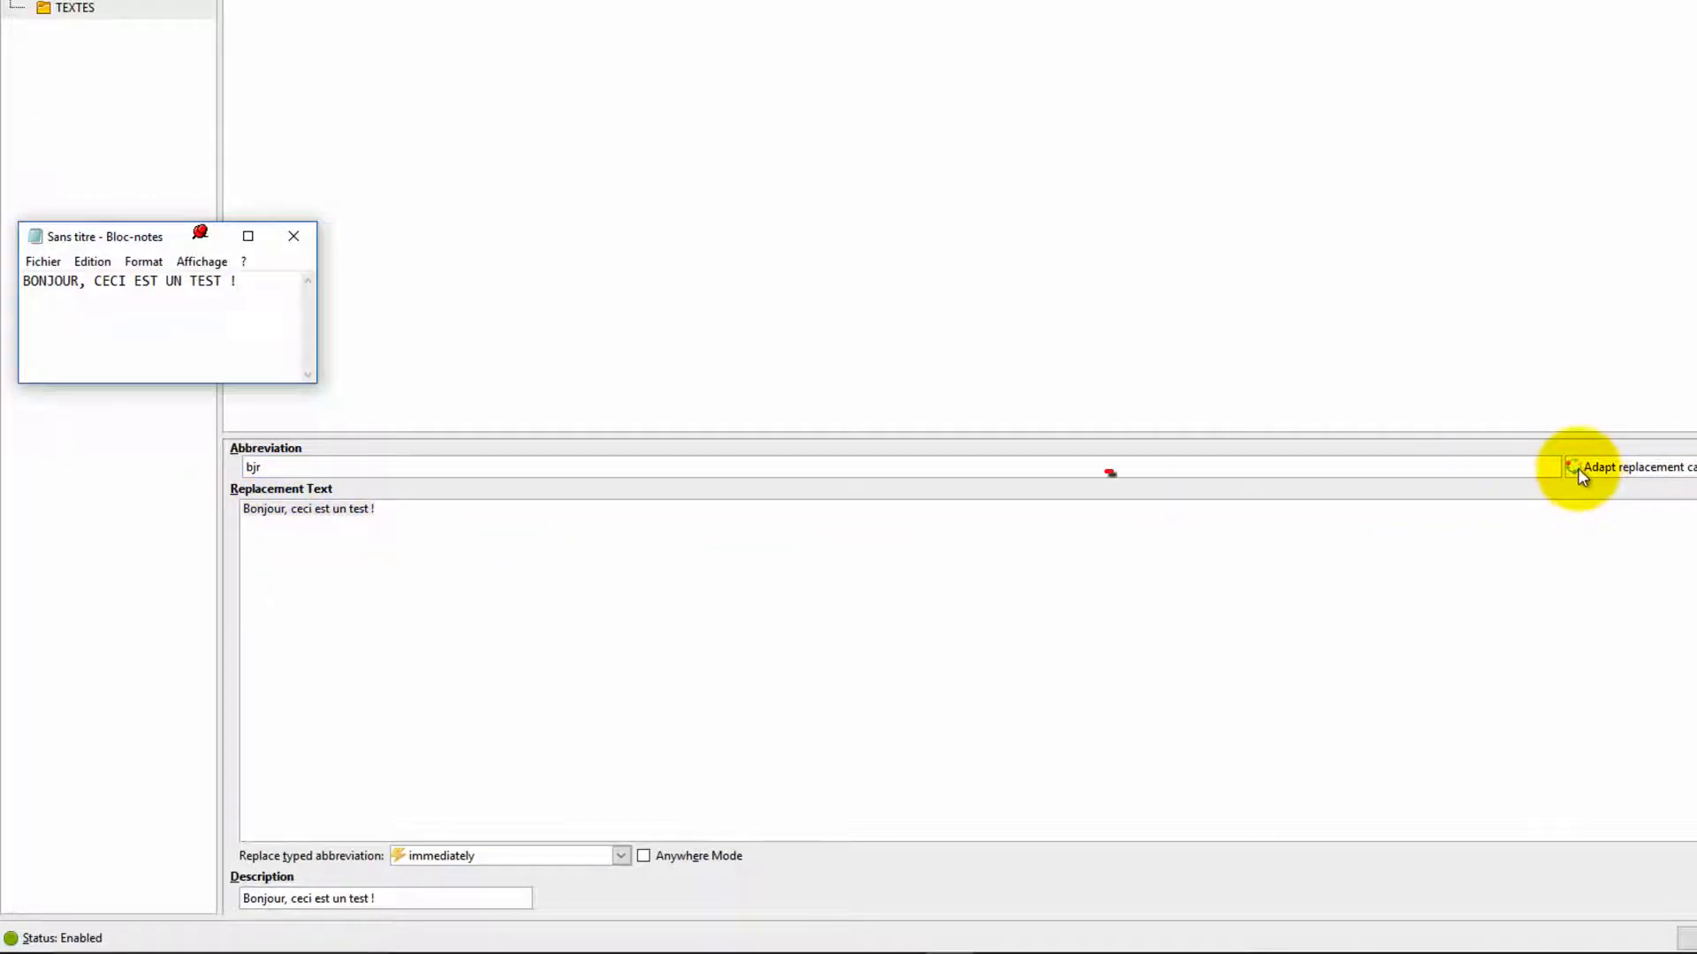
Step: Set the abbreviation's case matching to Case insensitive
mouse_move(1579, 475)
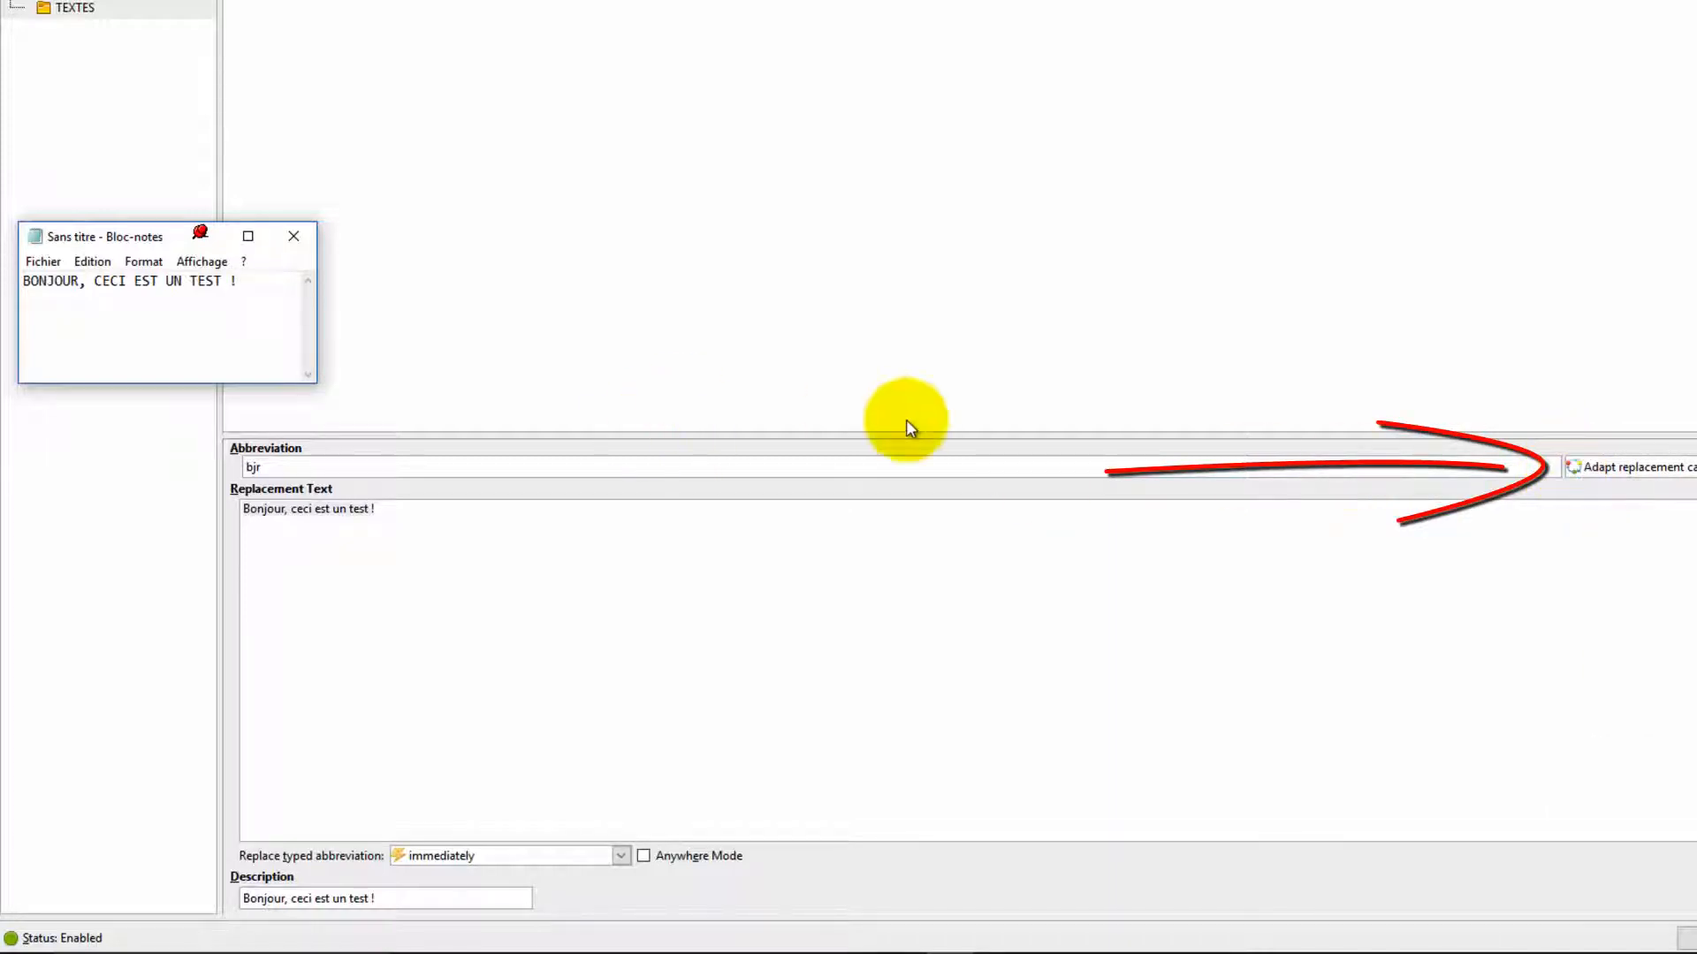
click(1624, 471)
click(1662, 489)
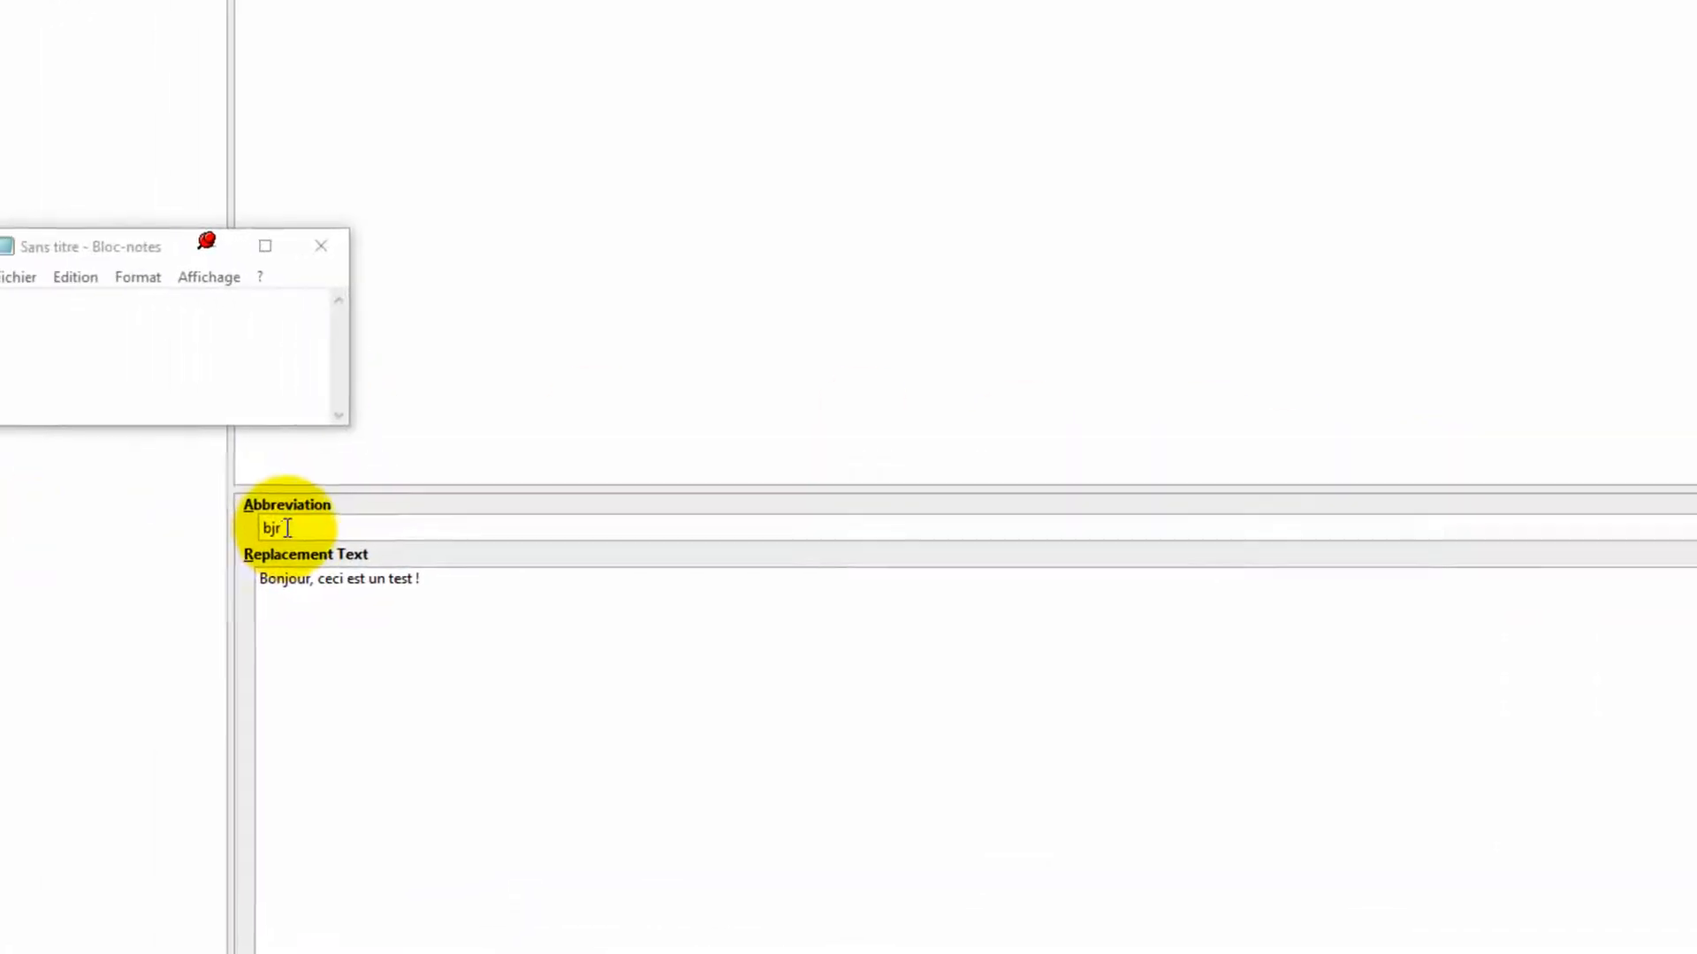
Step: Test the case-insensitive abbreviation in Notepad by typing bjr and then BJR over the text
click(224, 332)
text(bjr)
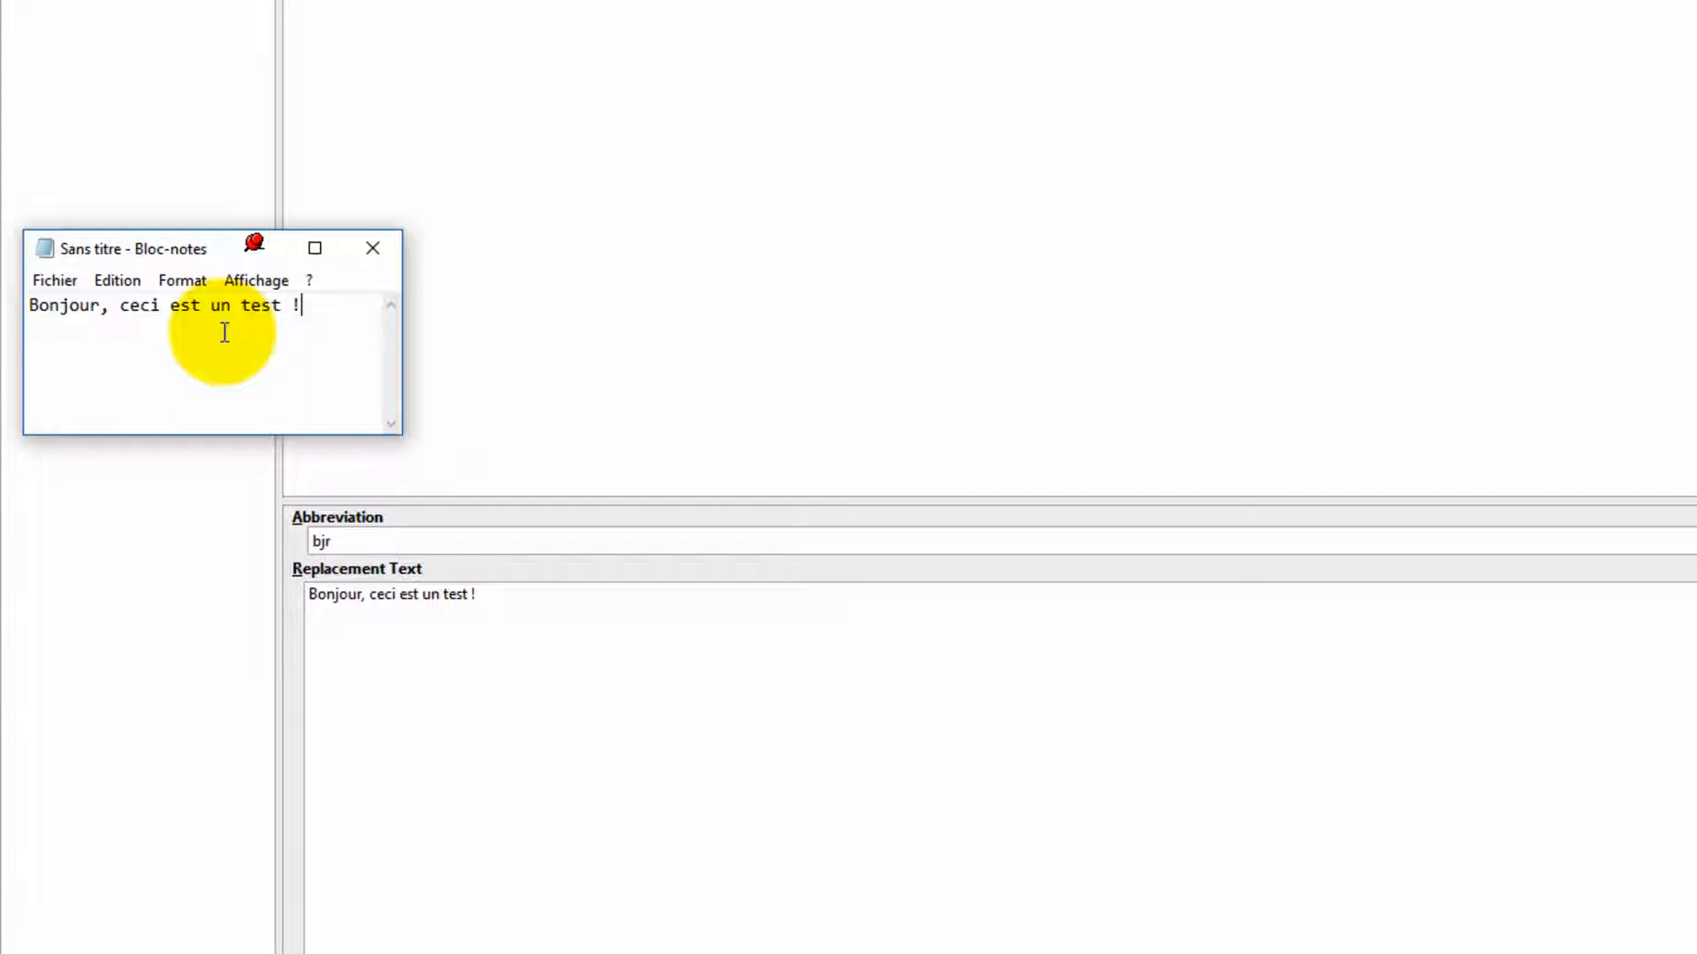
drag(329, 312, 3, 228)
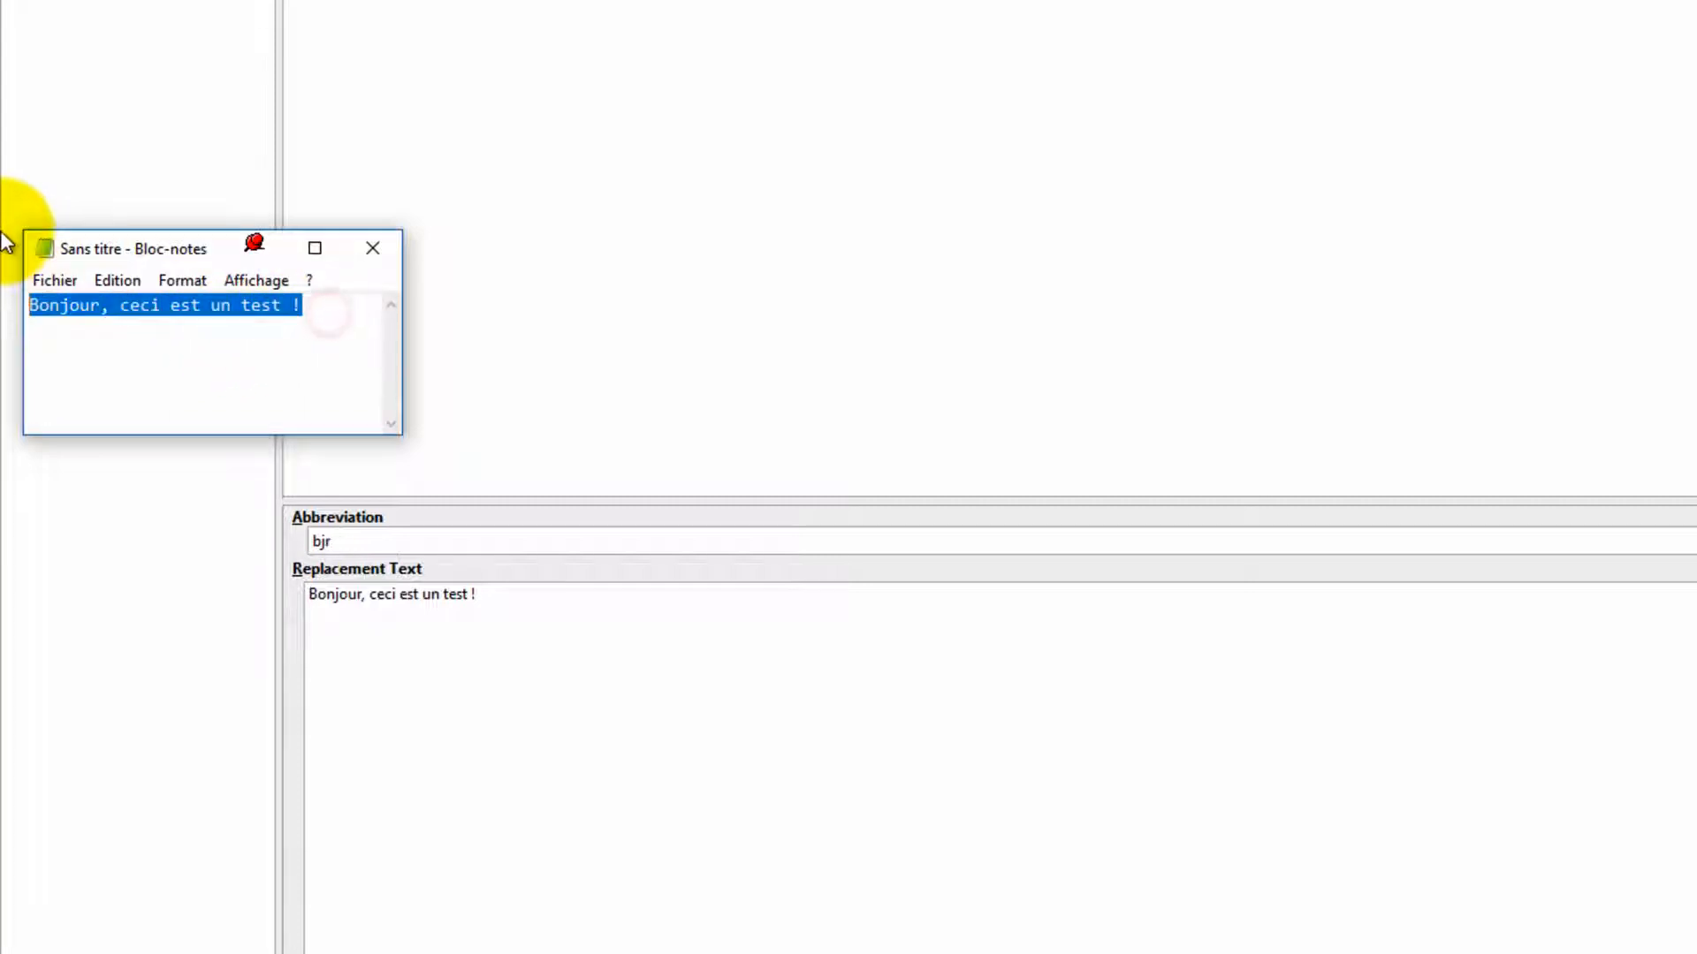
text(BJ)
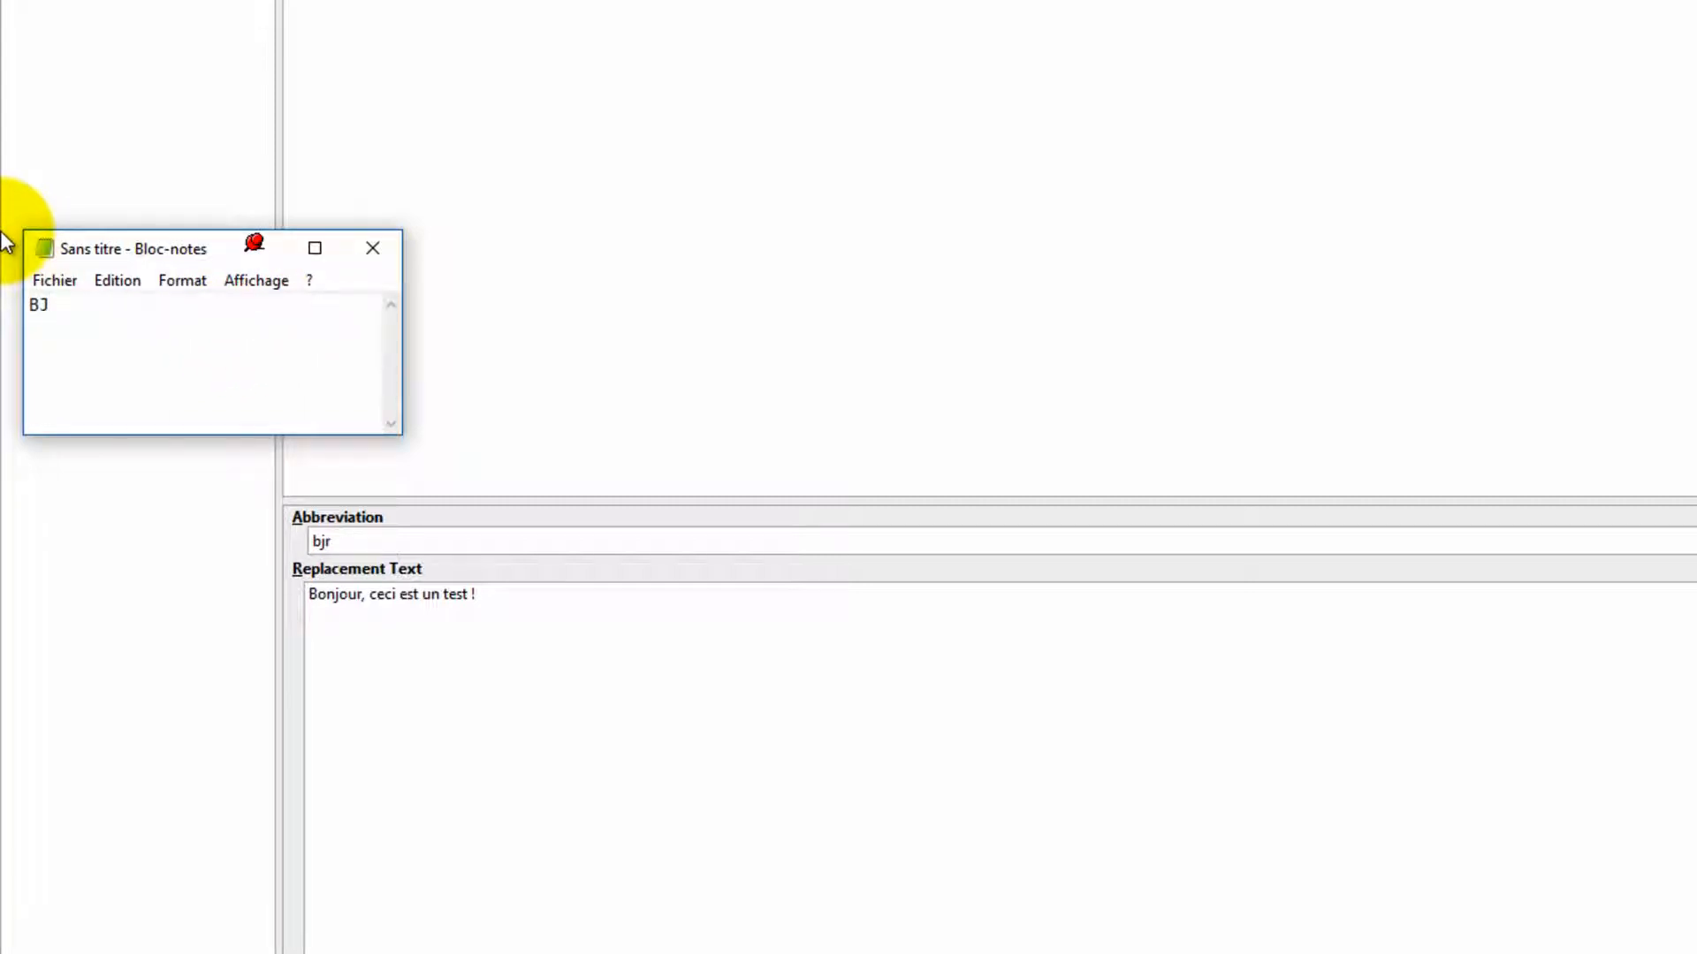
text(R)
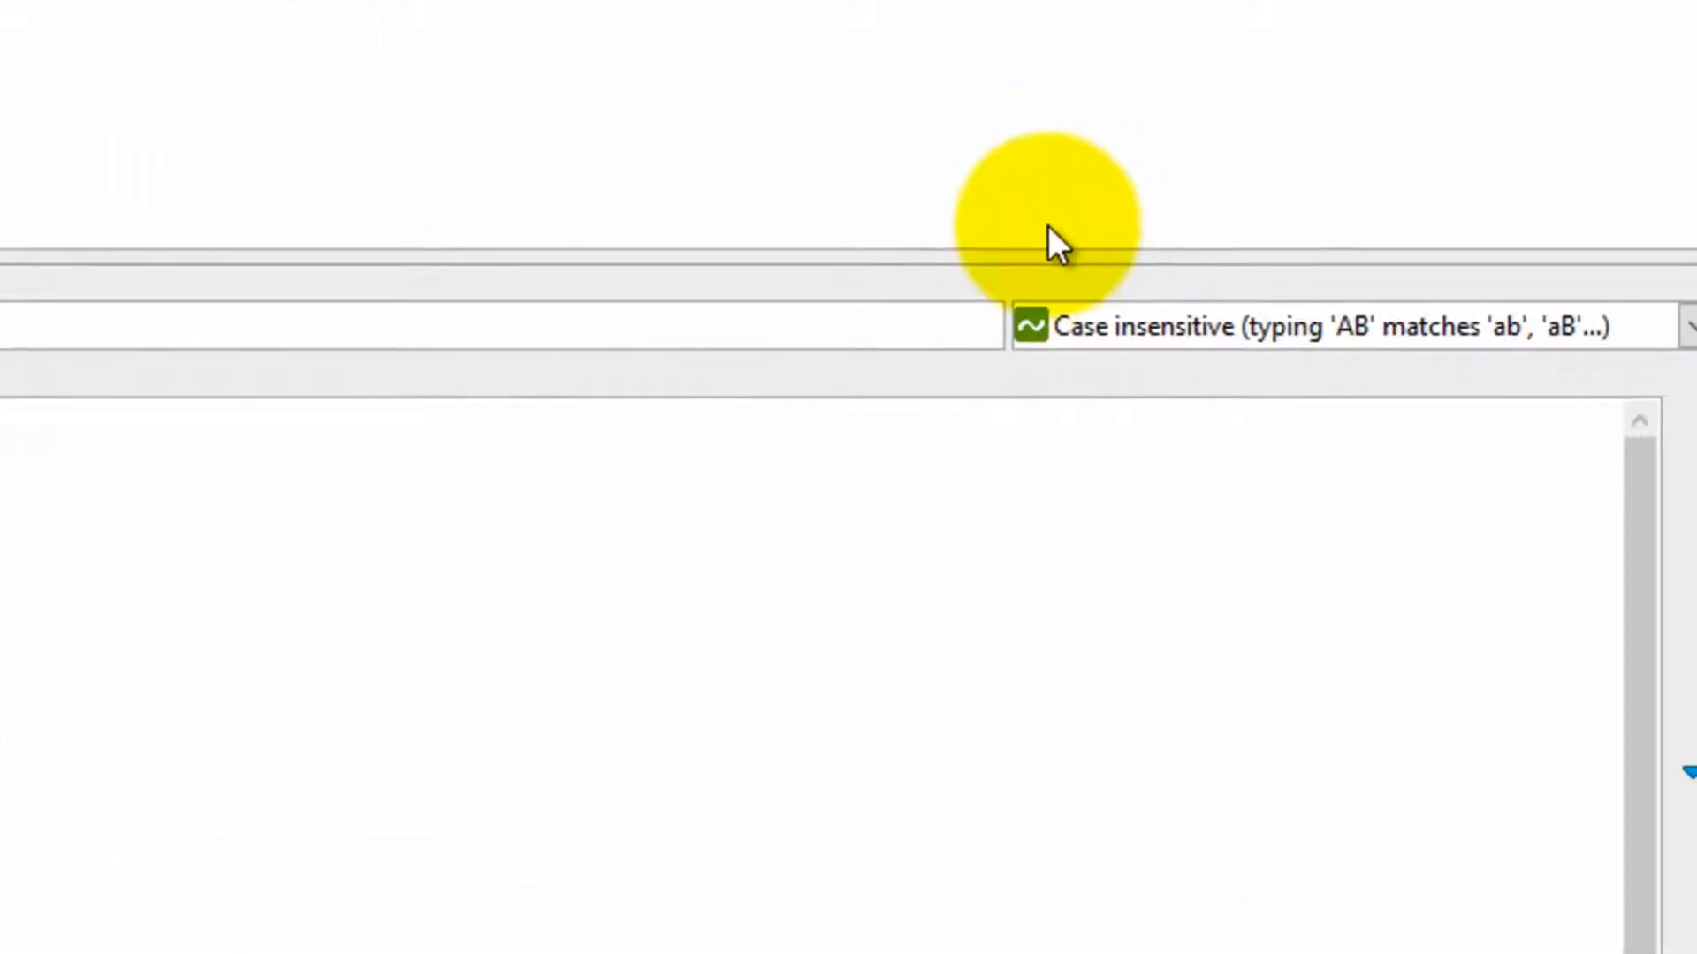
Step: Switch the abbreviation's case matching to Case sensitive and apply the change
click(1197, 331)
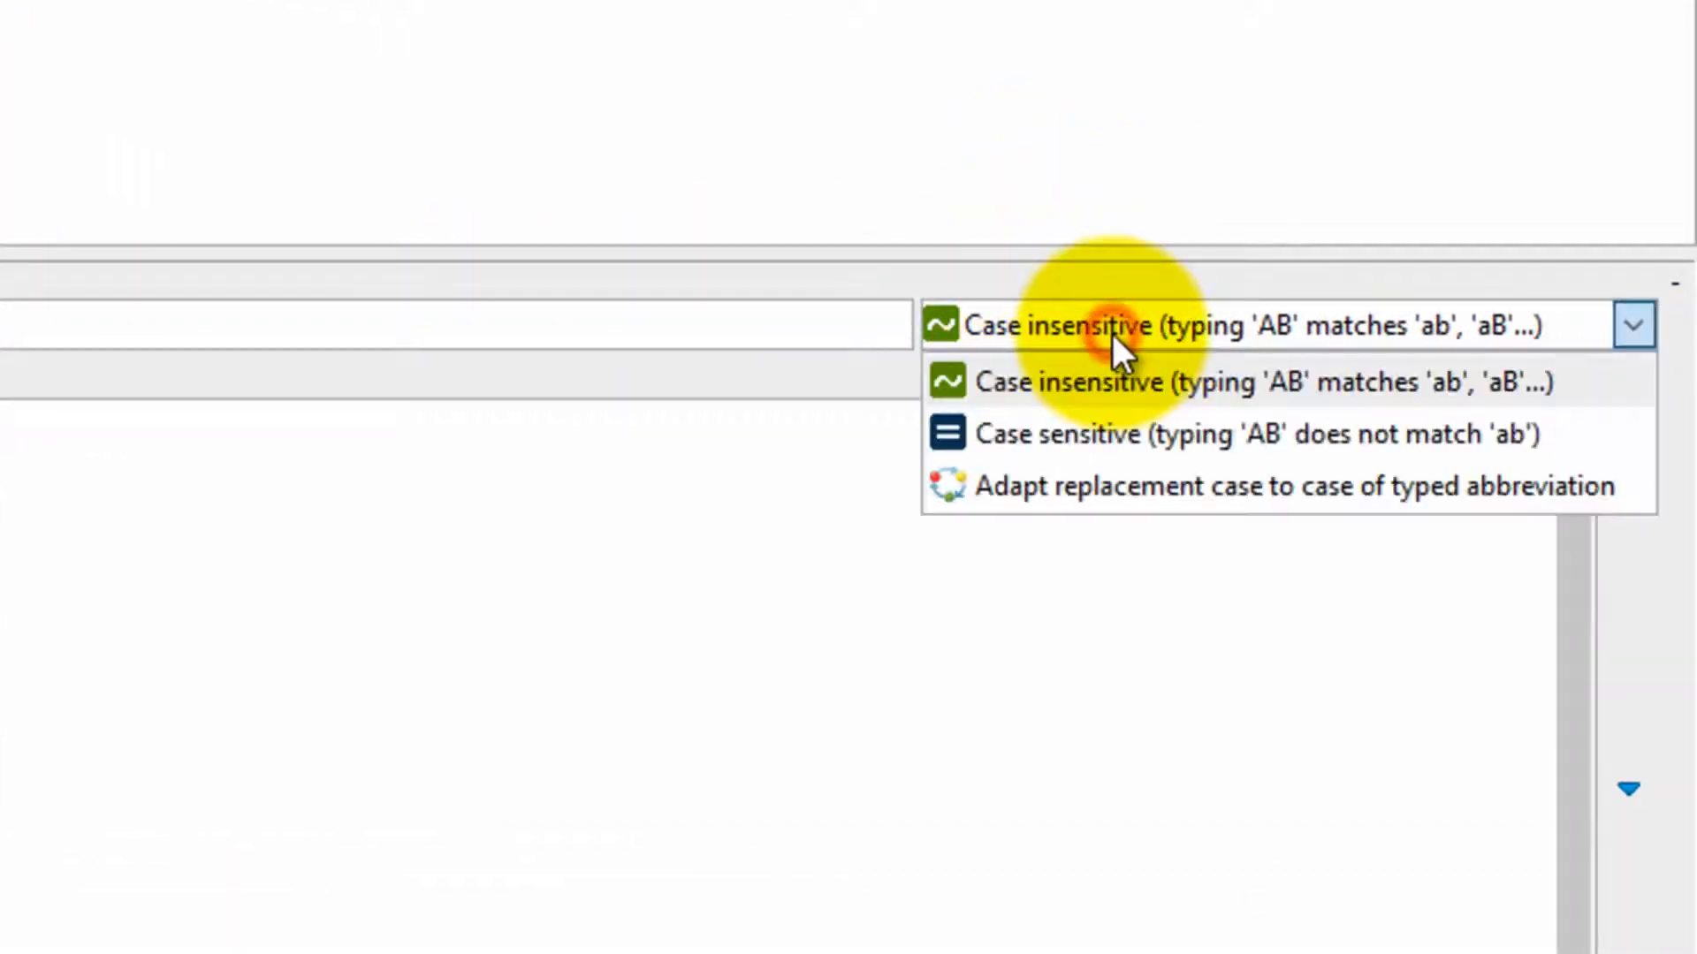
click(1115, 443)
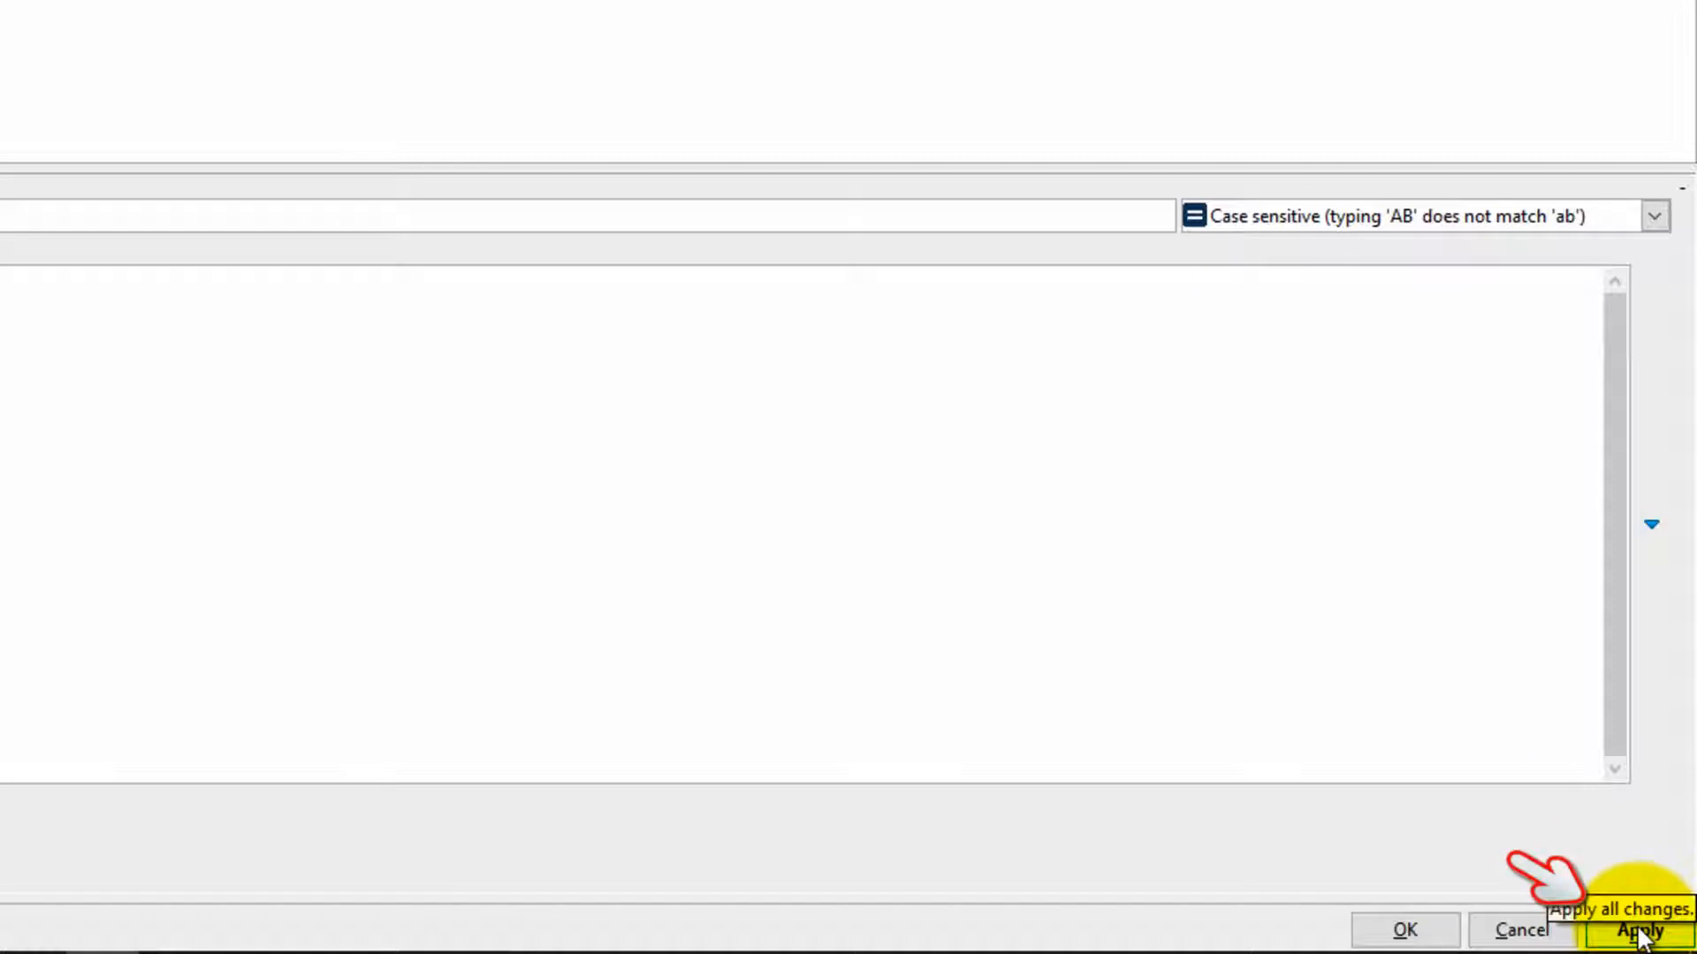
click(1639, 935)
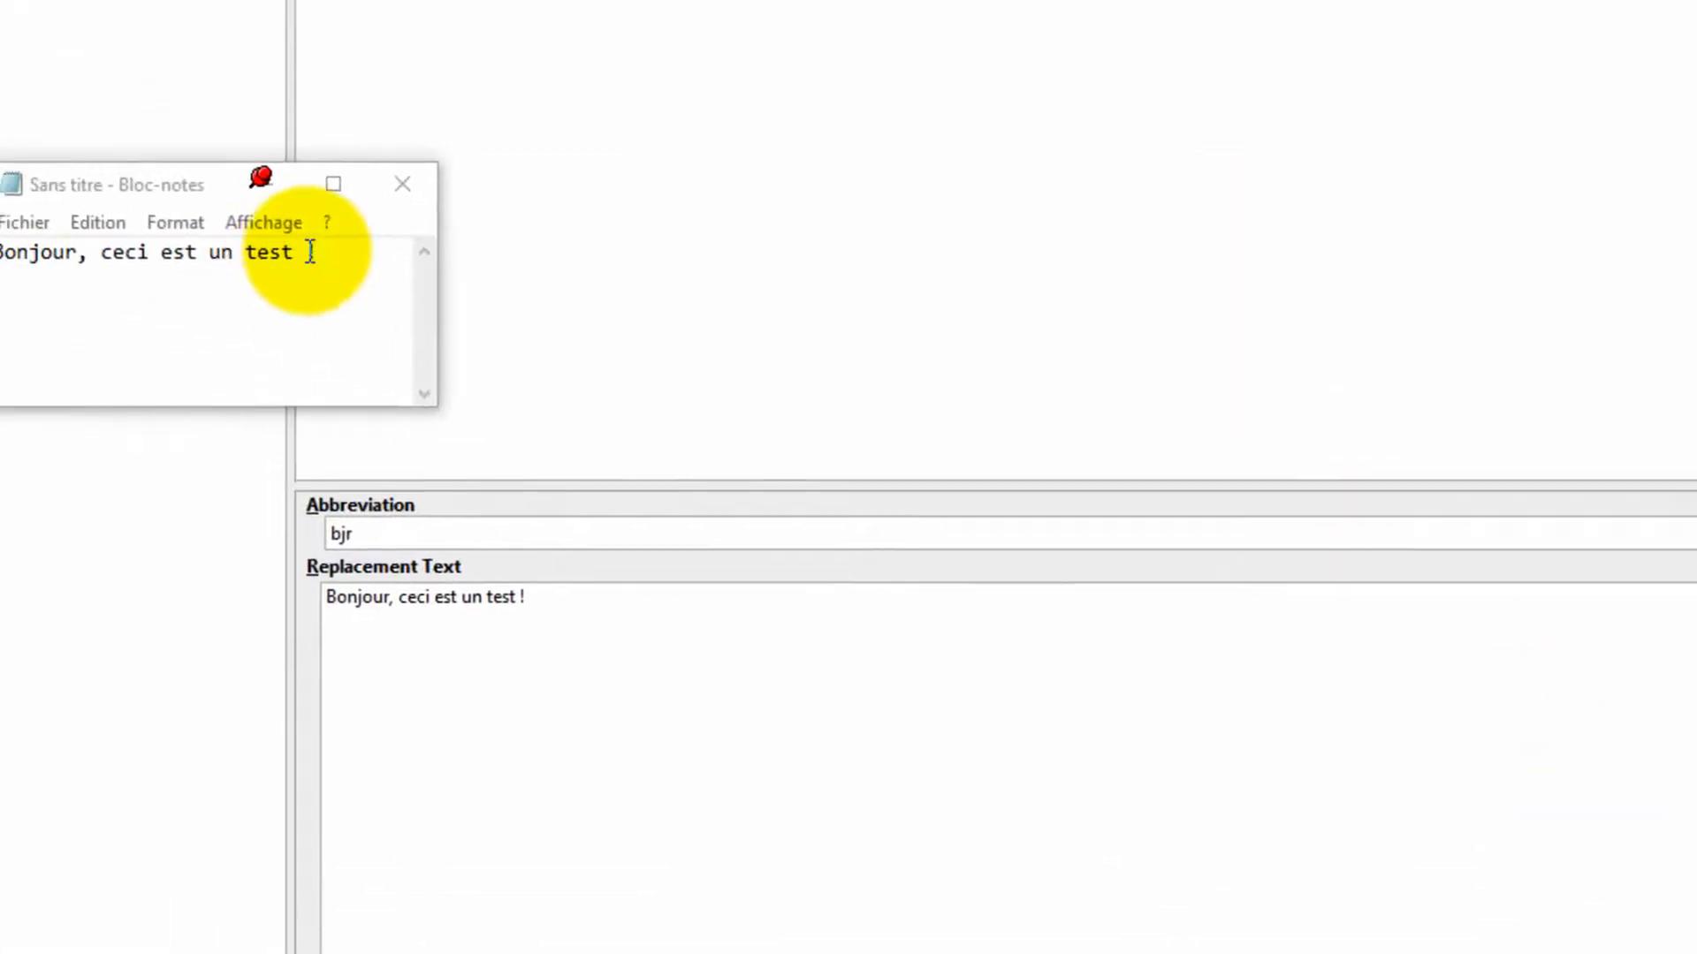
Step: Test the case-sensitive abbreviation in Notepad by typing bjr and then BJR over the text
drag(336, 250, 2, 243)
text(bjr)
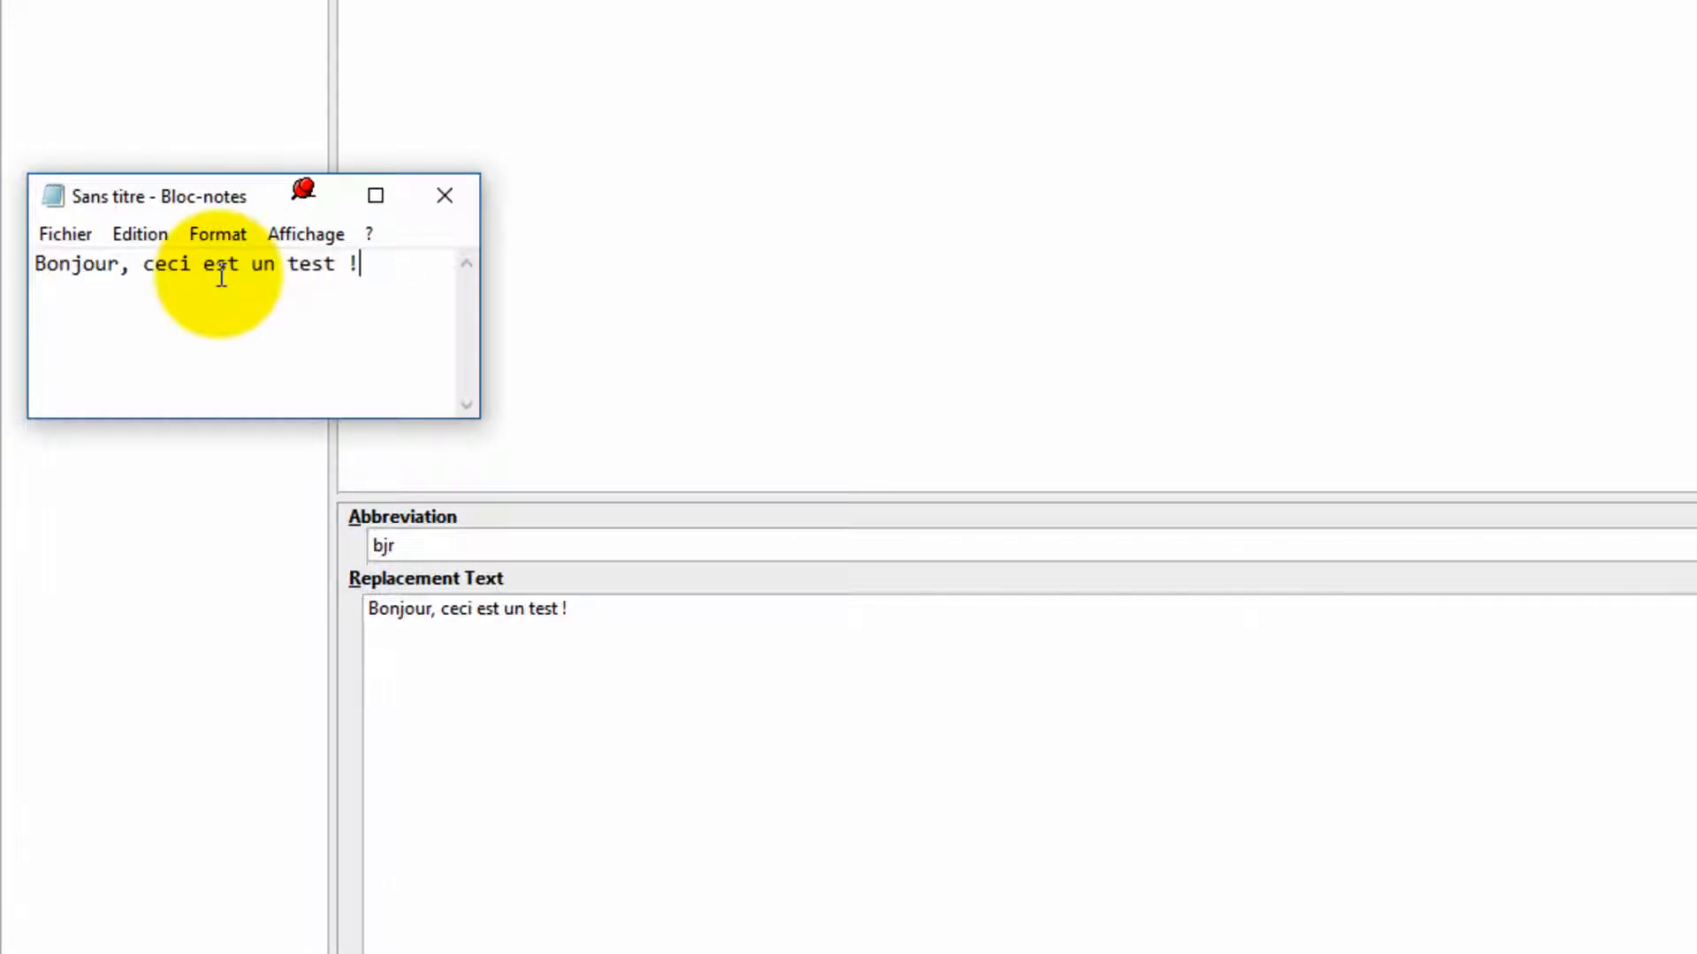
click(376, 269)
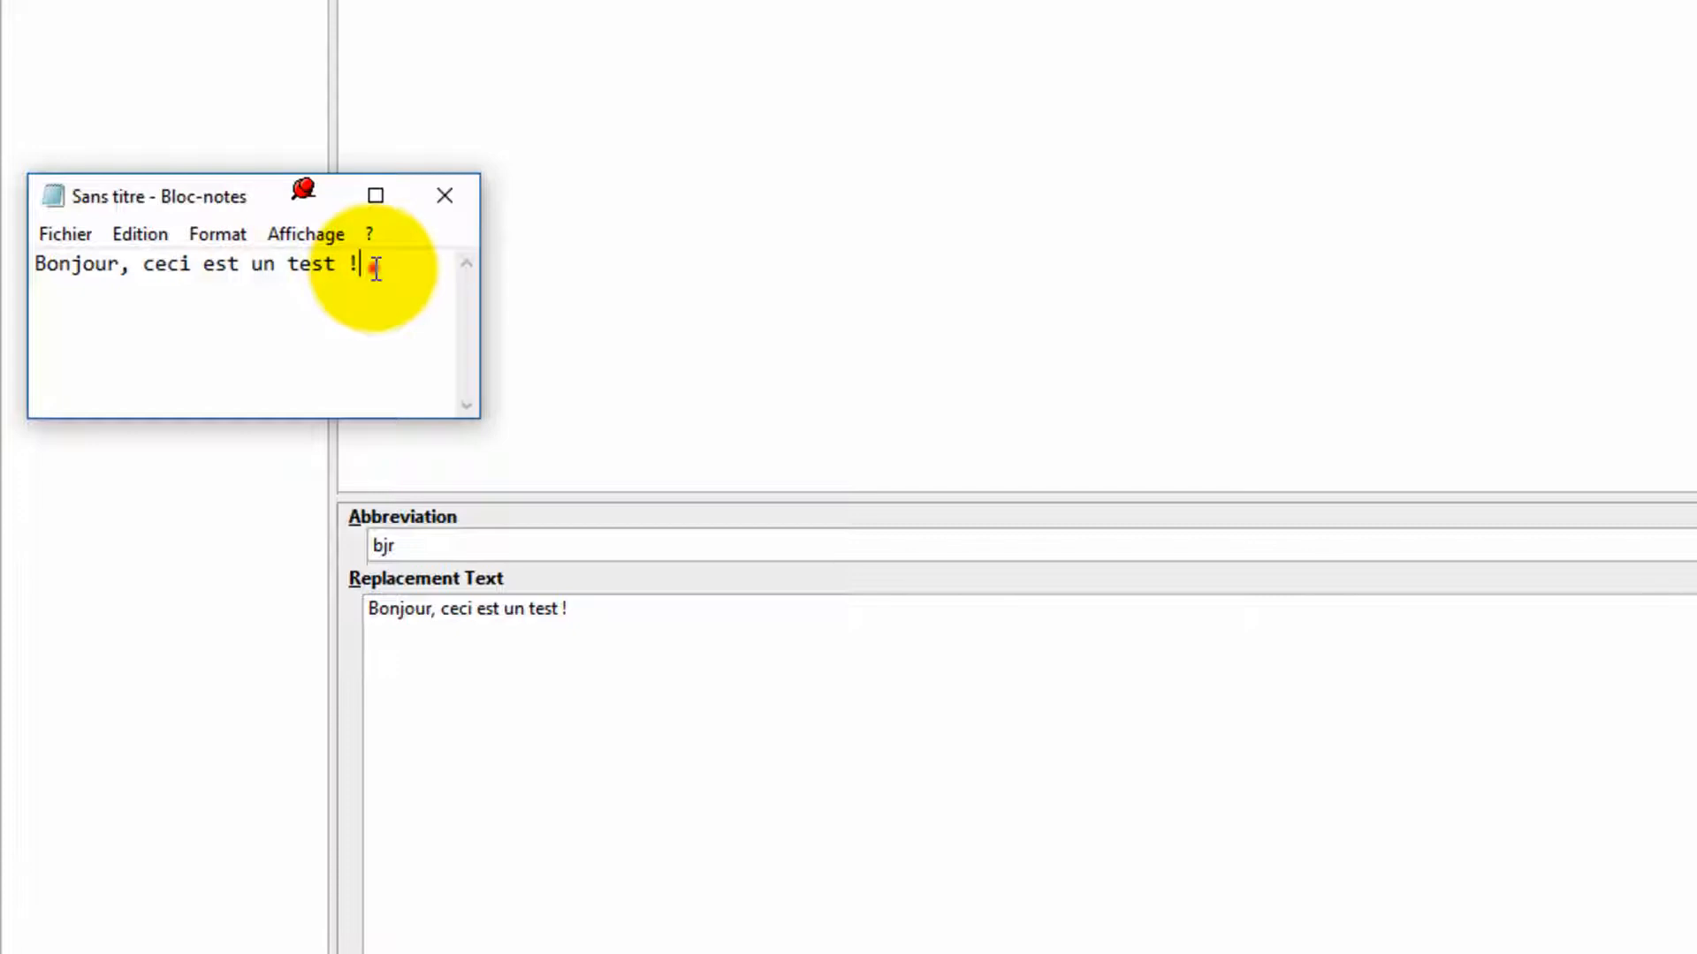
drag(375, 269, 7, 265)
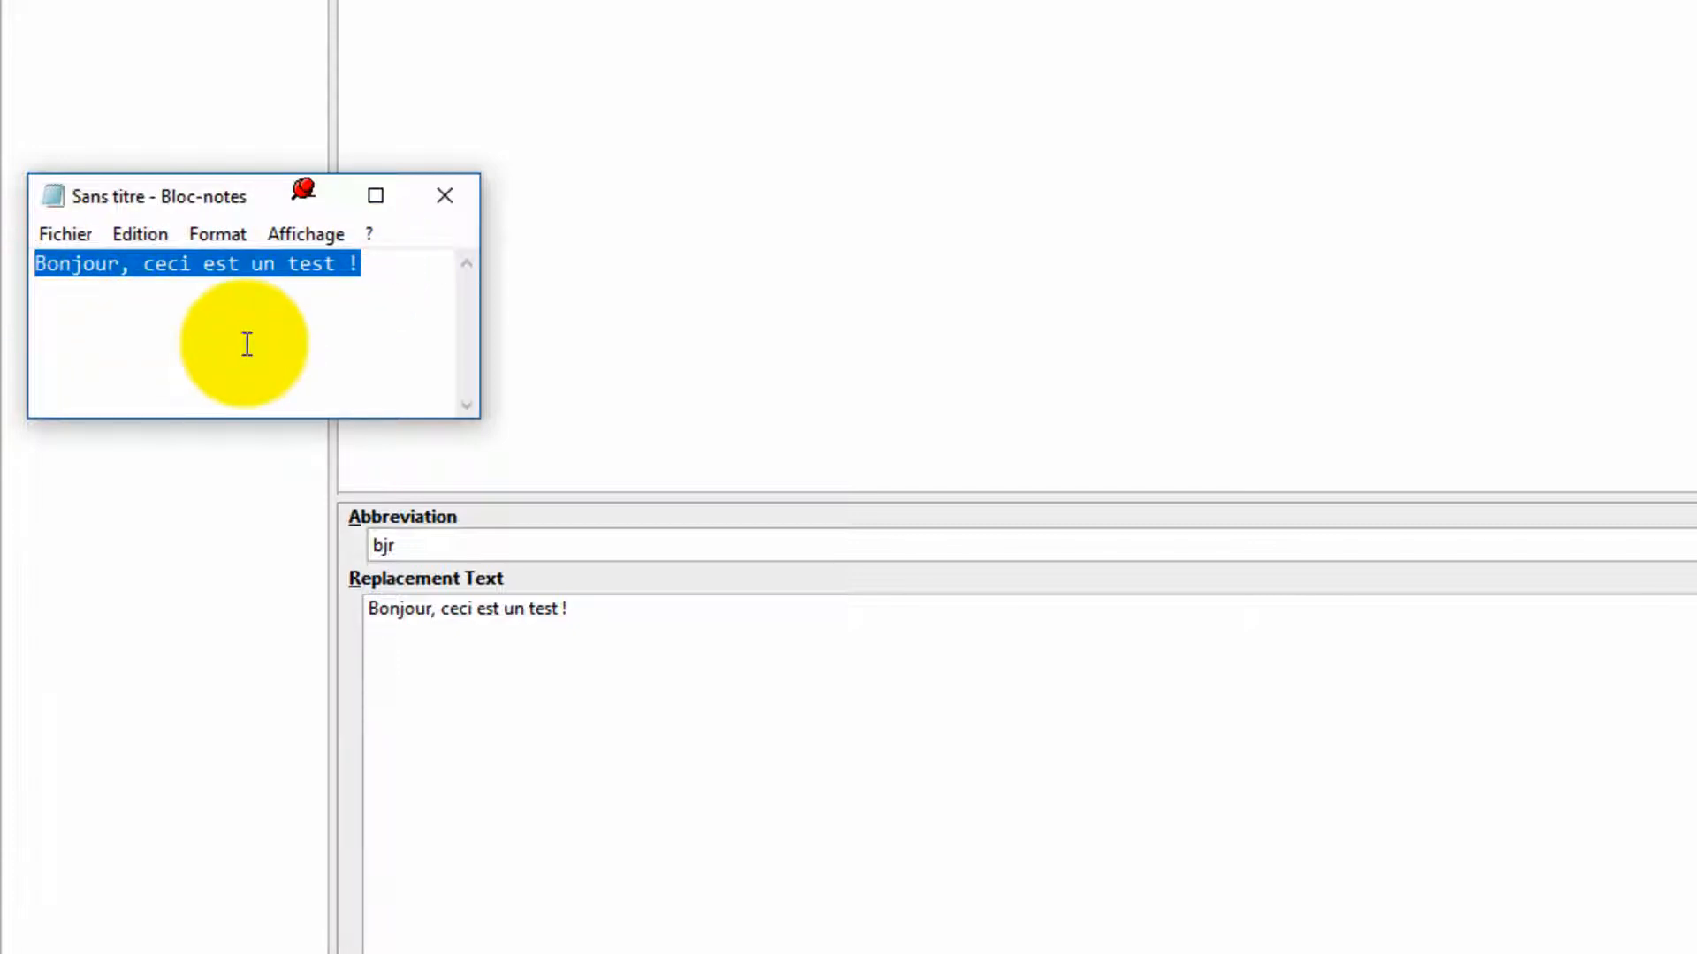
text(BJR)
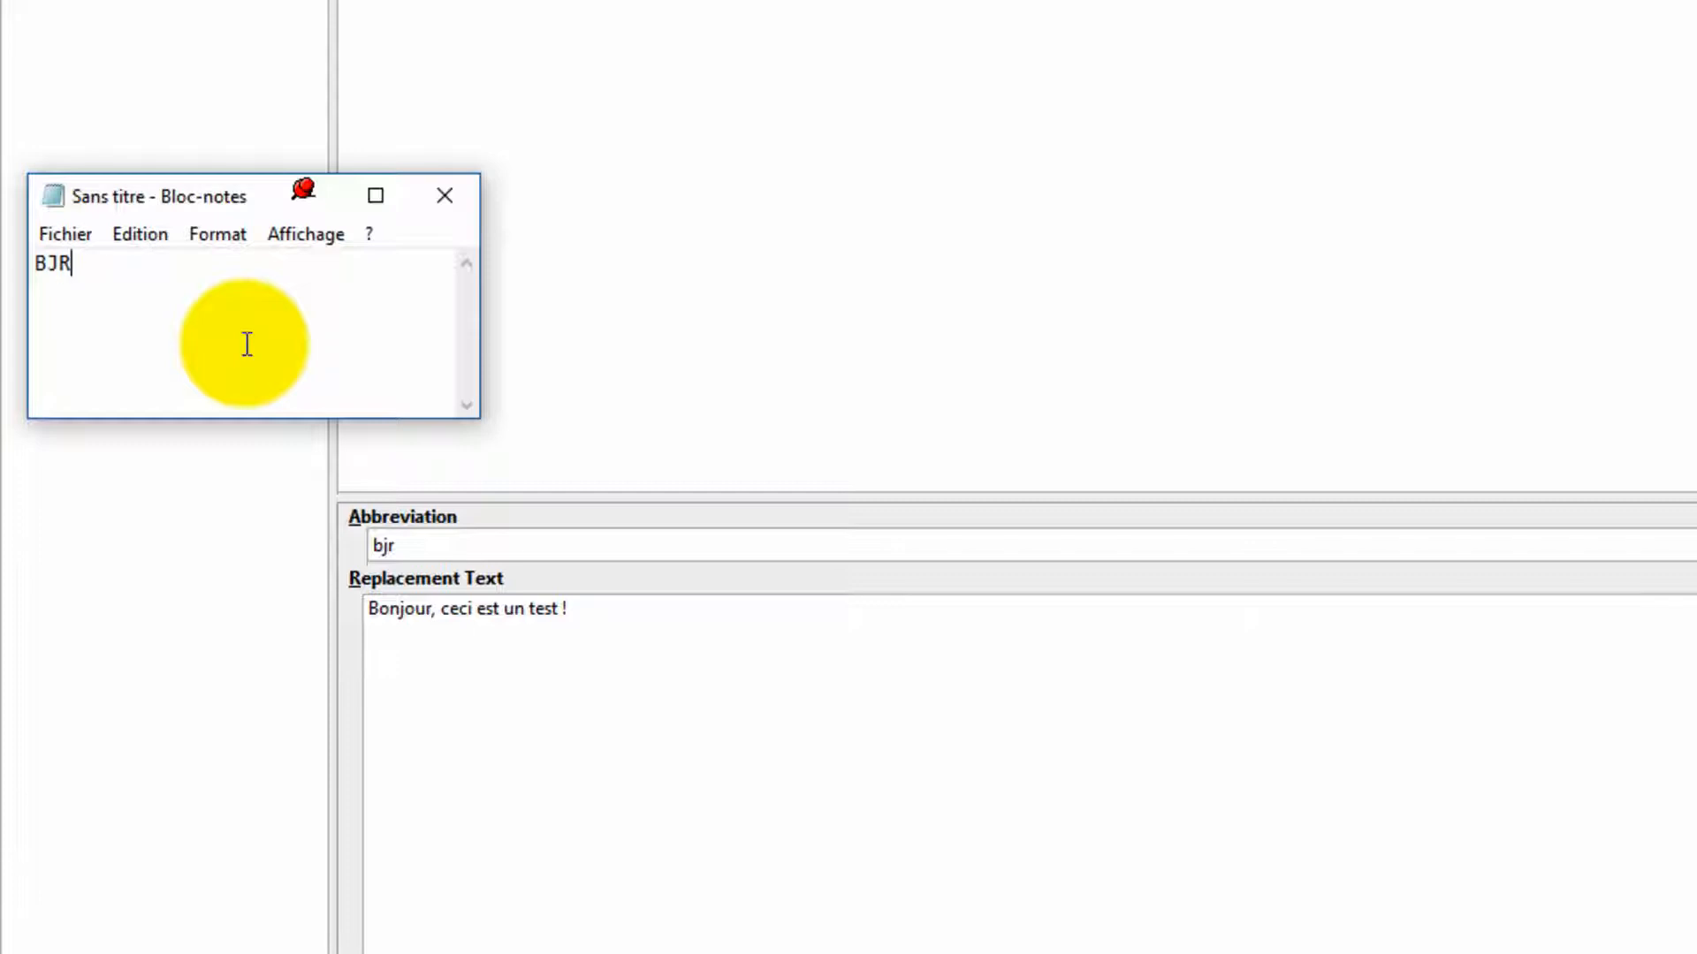
Step: Delete BJR in Notepad and type Bjr to test the case-sensitive match
key(BackSpace)
key(BackSpace)
key(BackSpace)
text(Bjr)
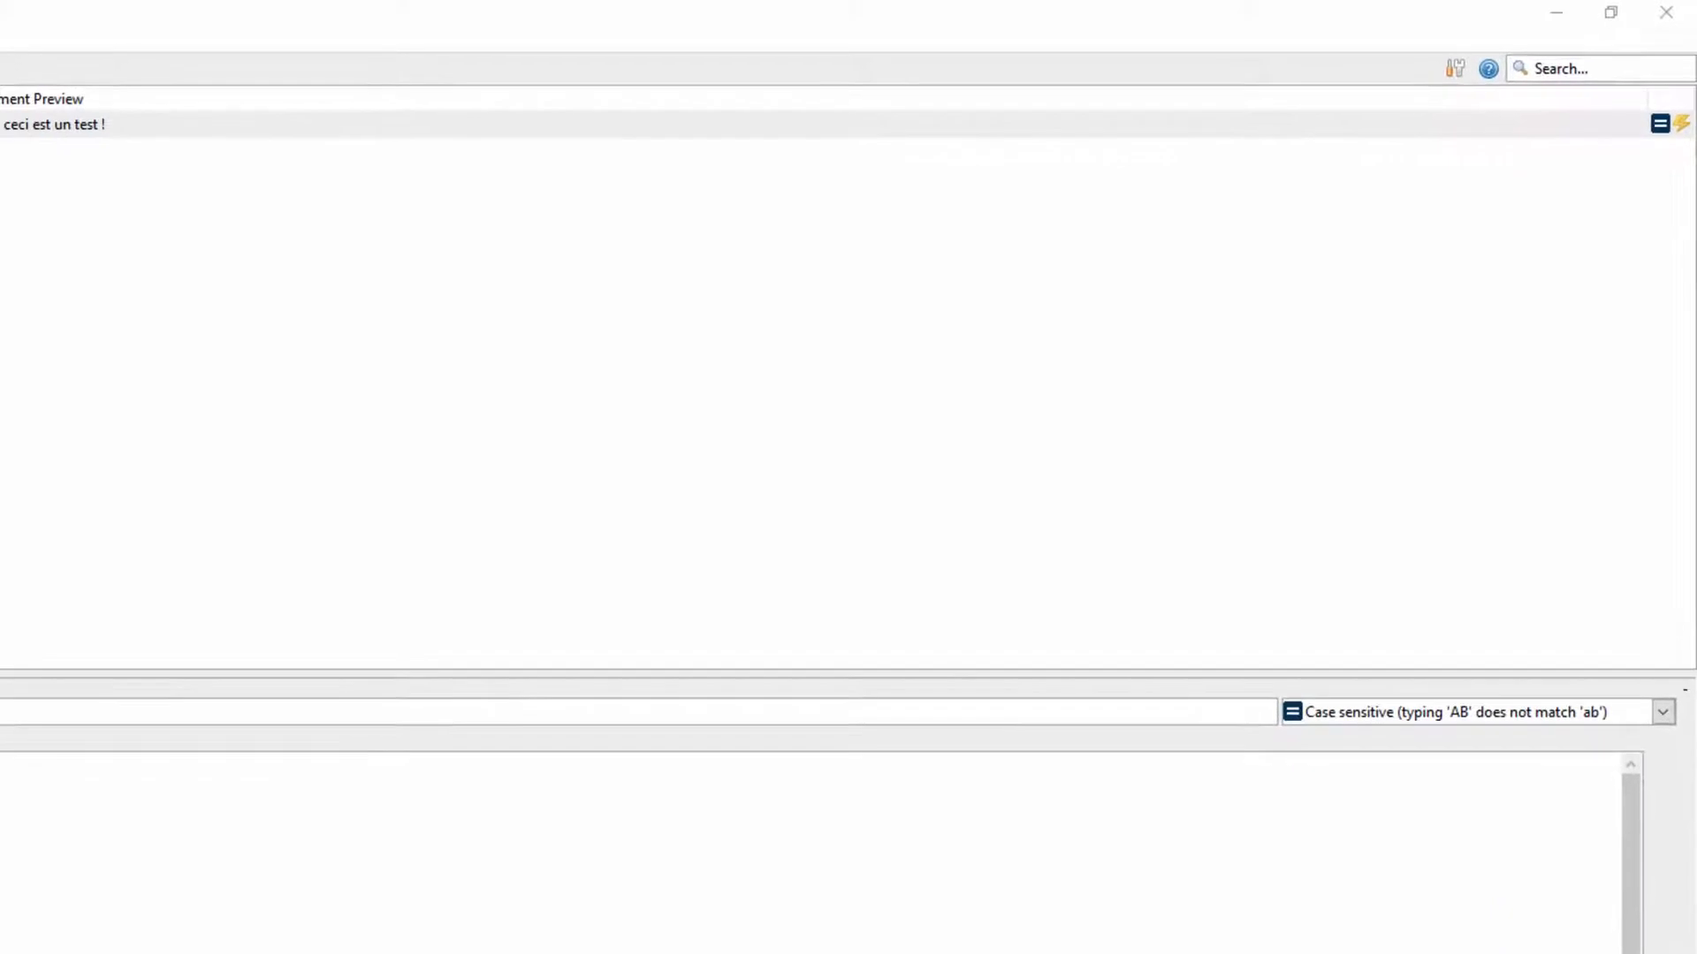
Step: Select the Notepad text and type bjr in lowercase to trigger the expansion
text(bjr)
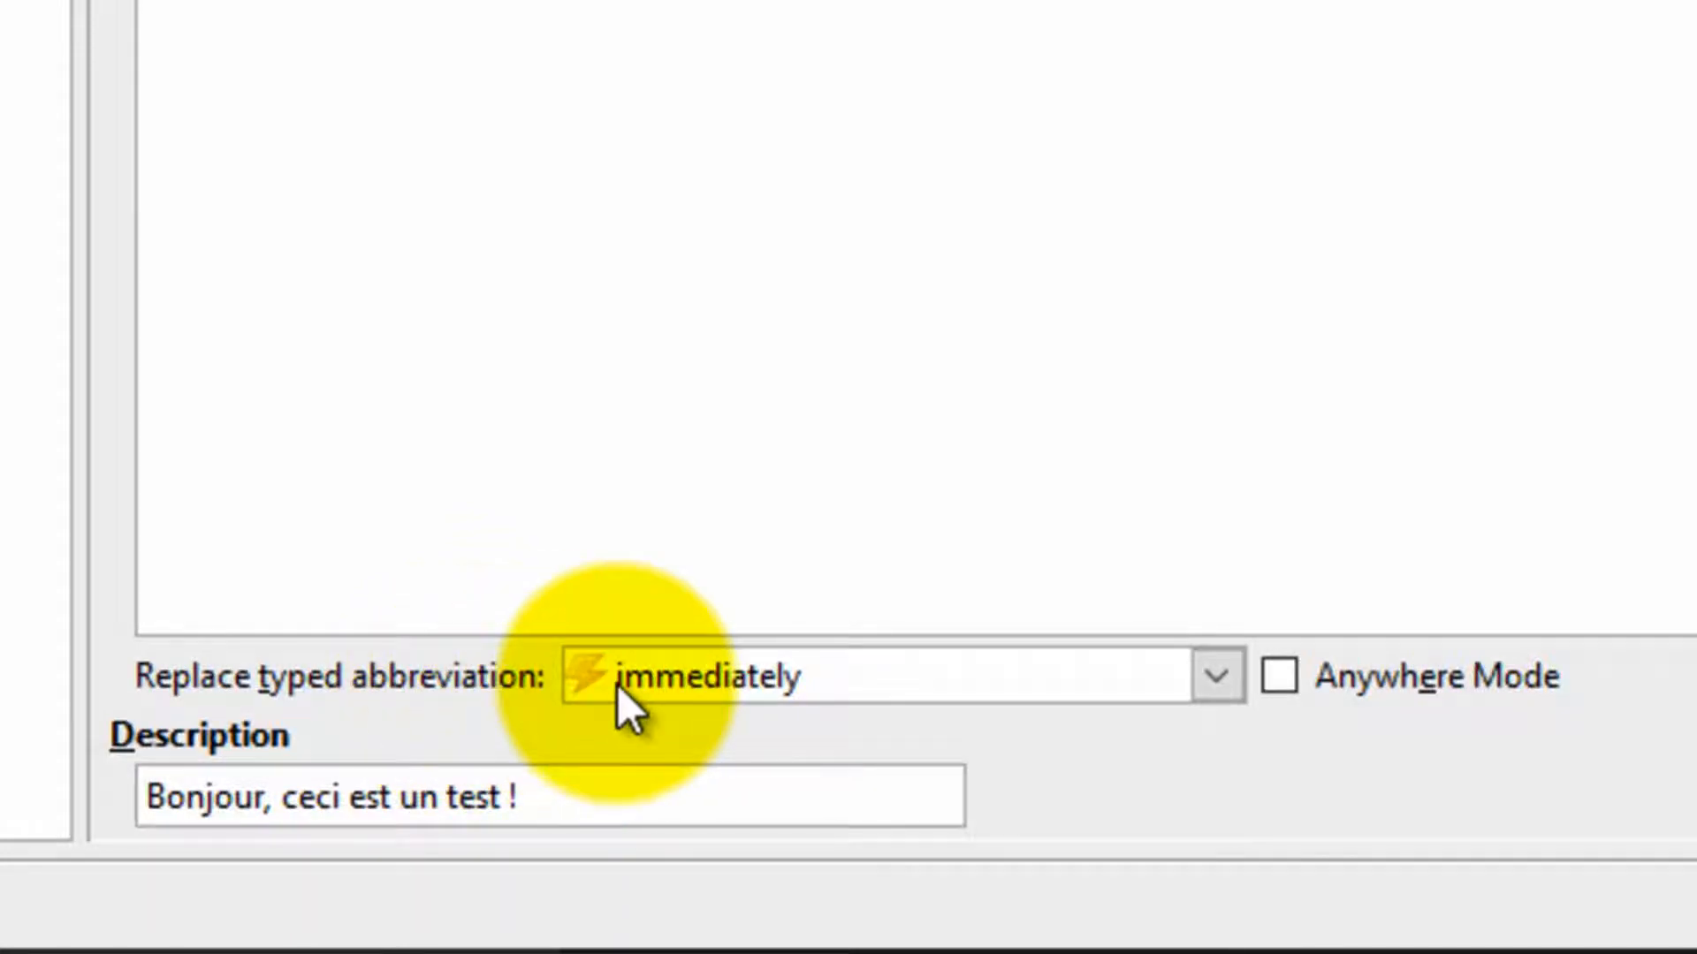
mouse_move(596, 689)
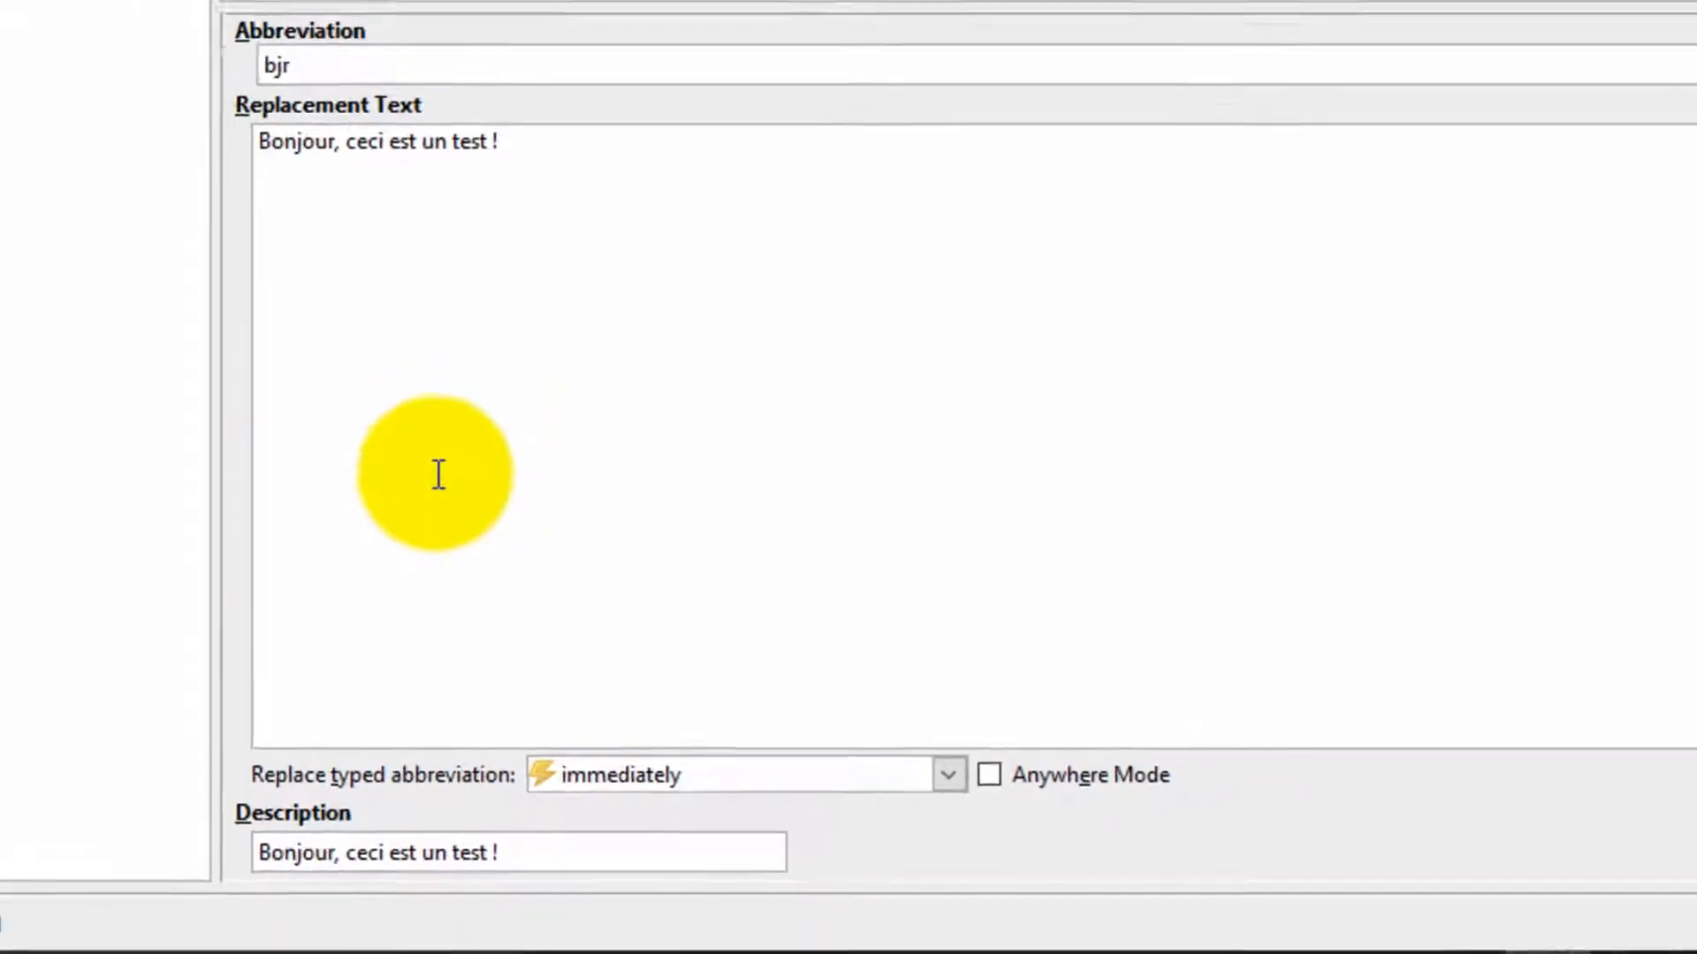
double_click(83, 57)
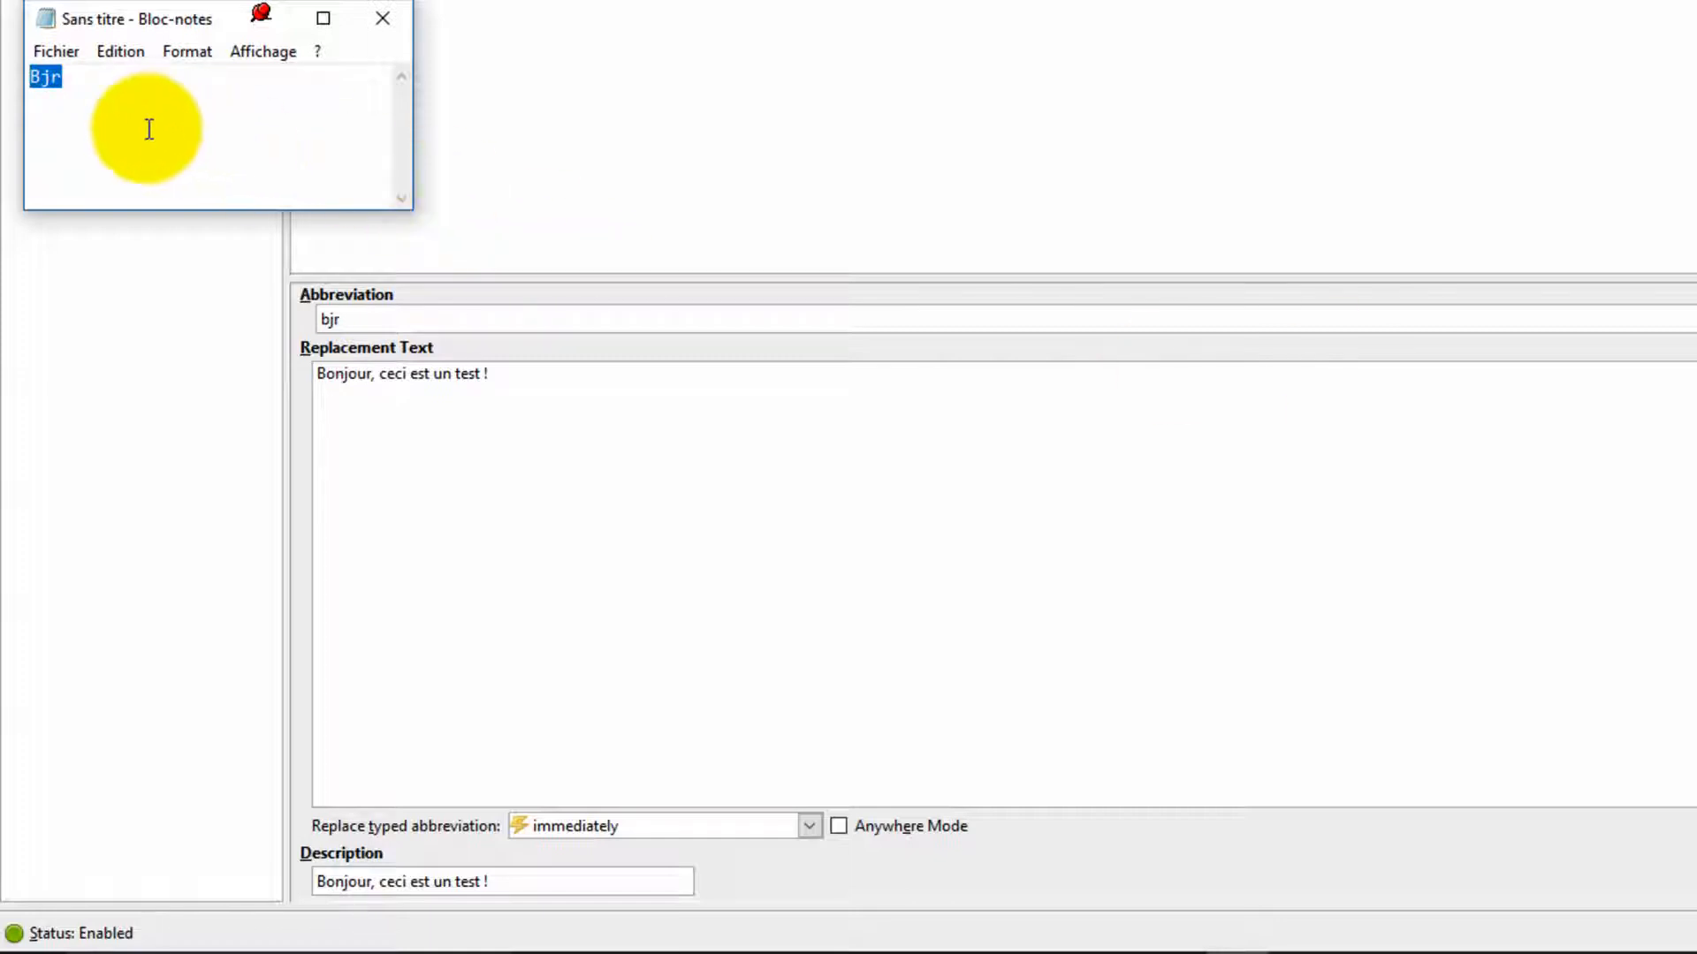
click(64, 80)
drag(78, 79, 3, 73)
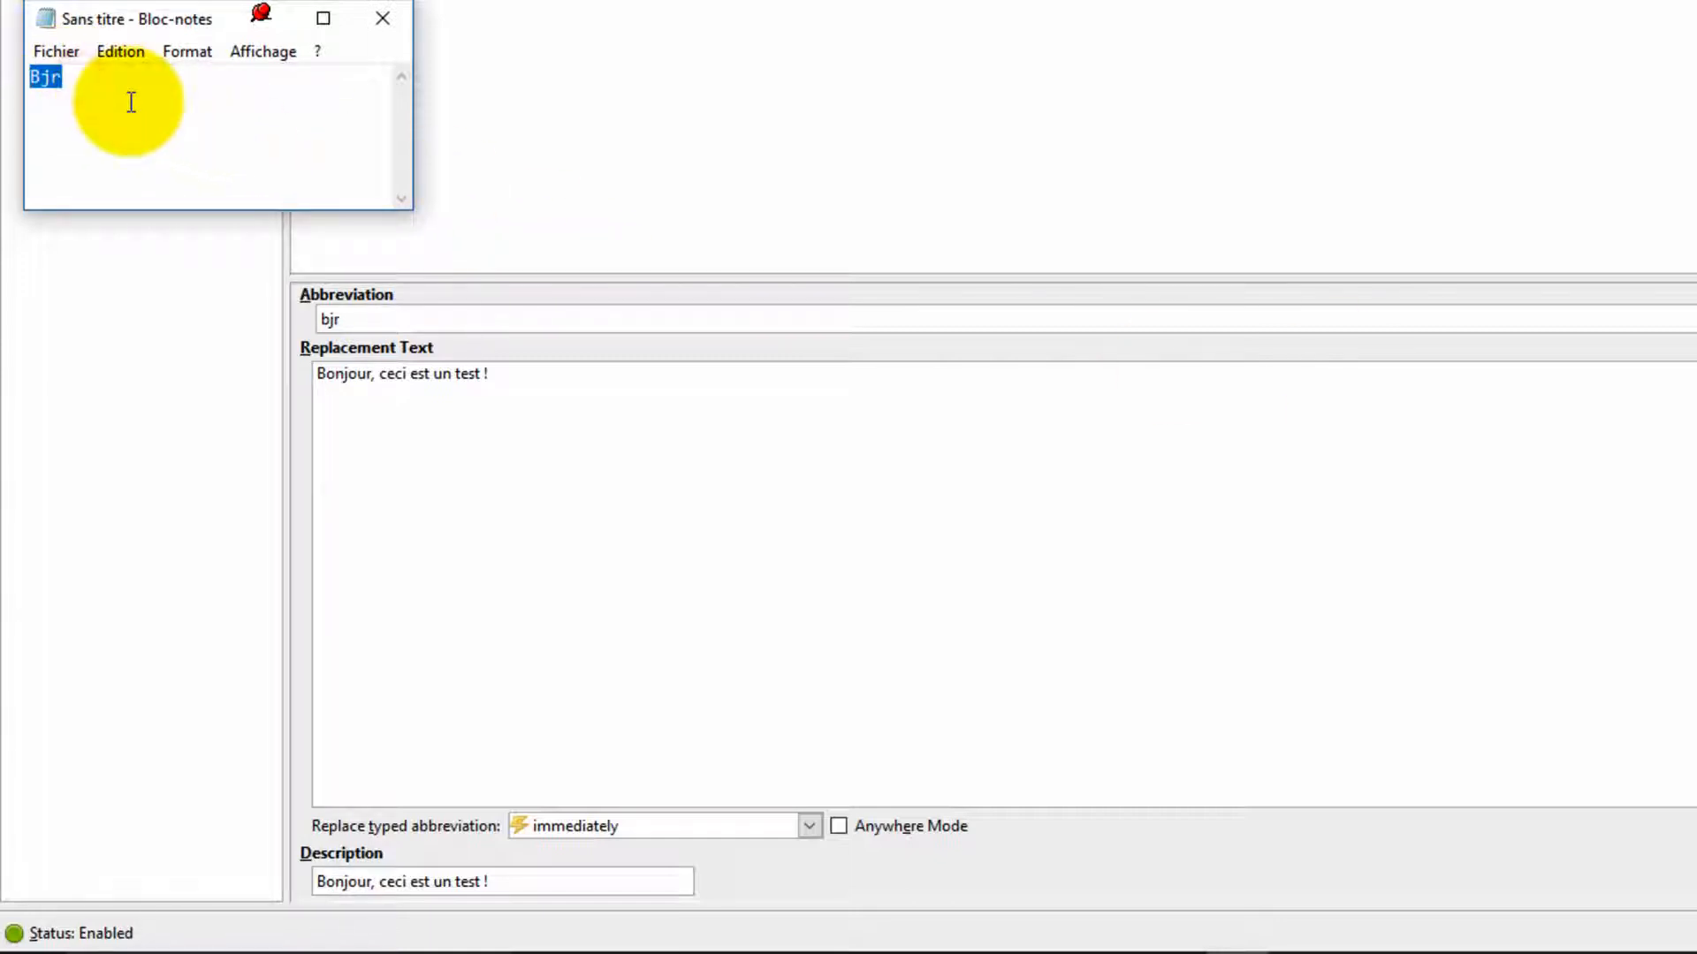
text(bjr)
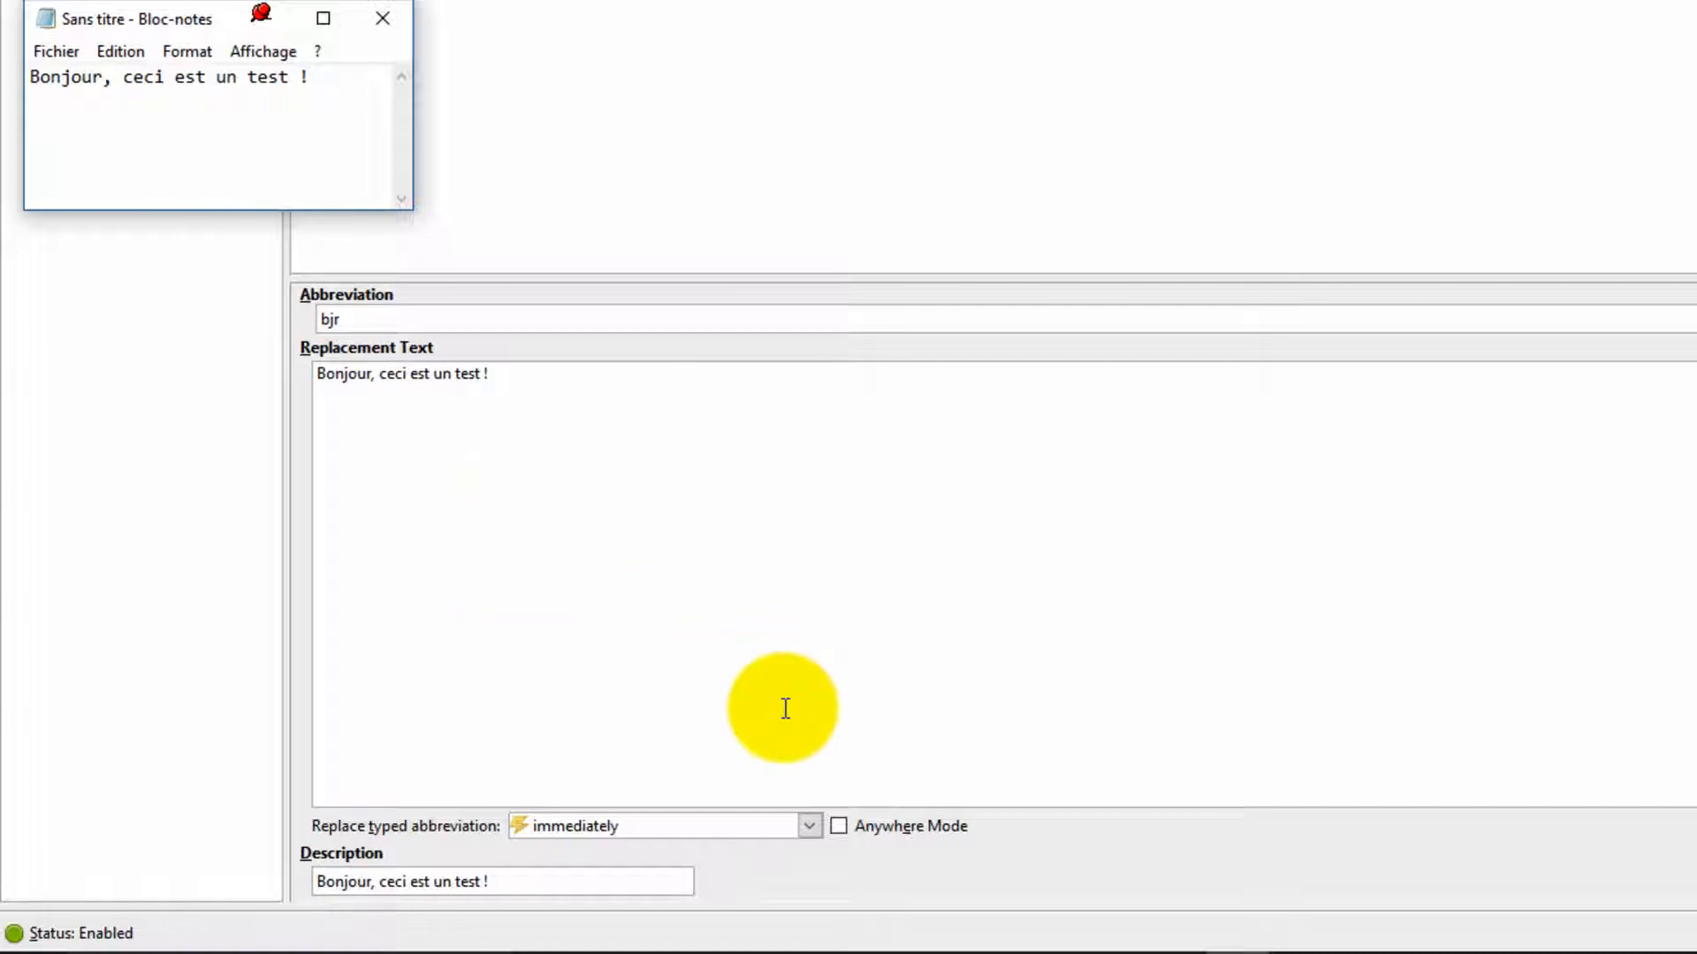
Step: Set the replace typed abbreviation option to after the trigger key is pressed
click(807, 825)
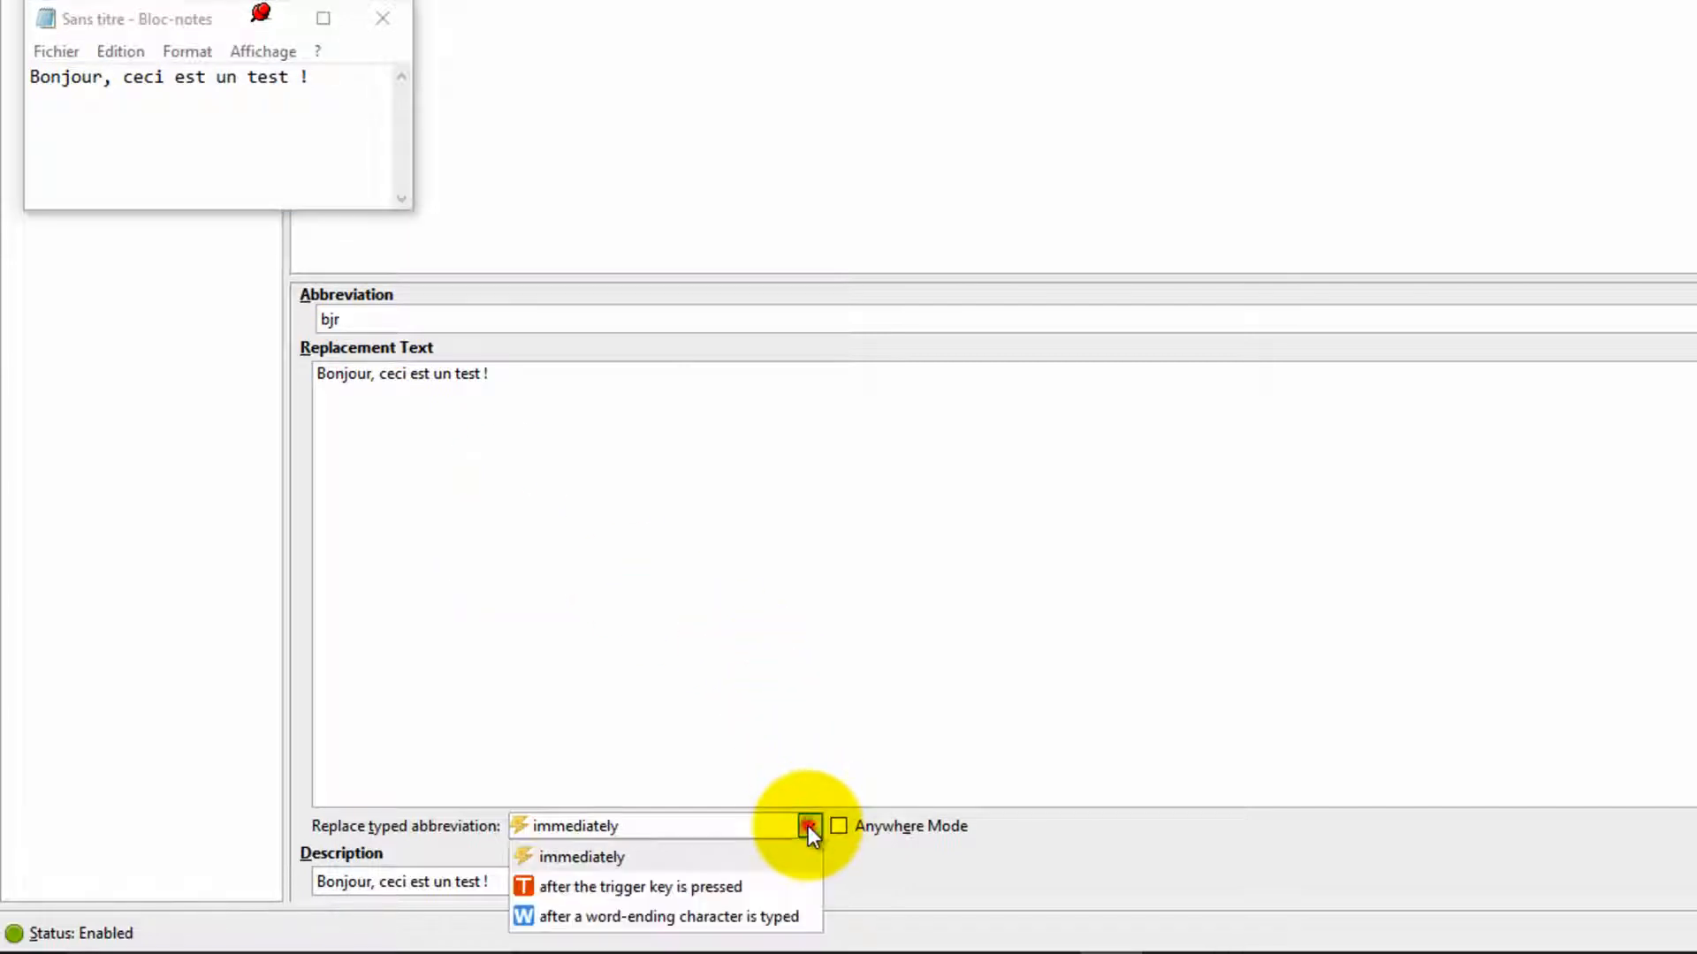
click(729, 887)
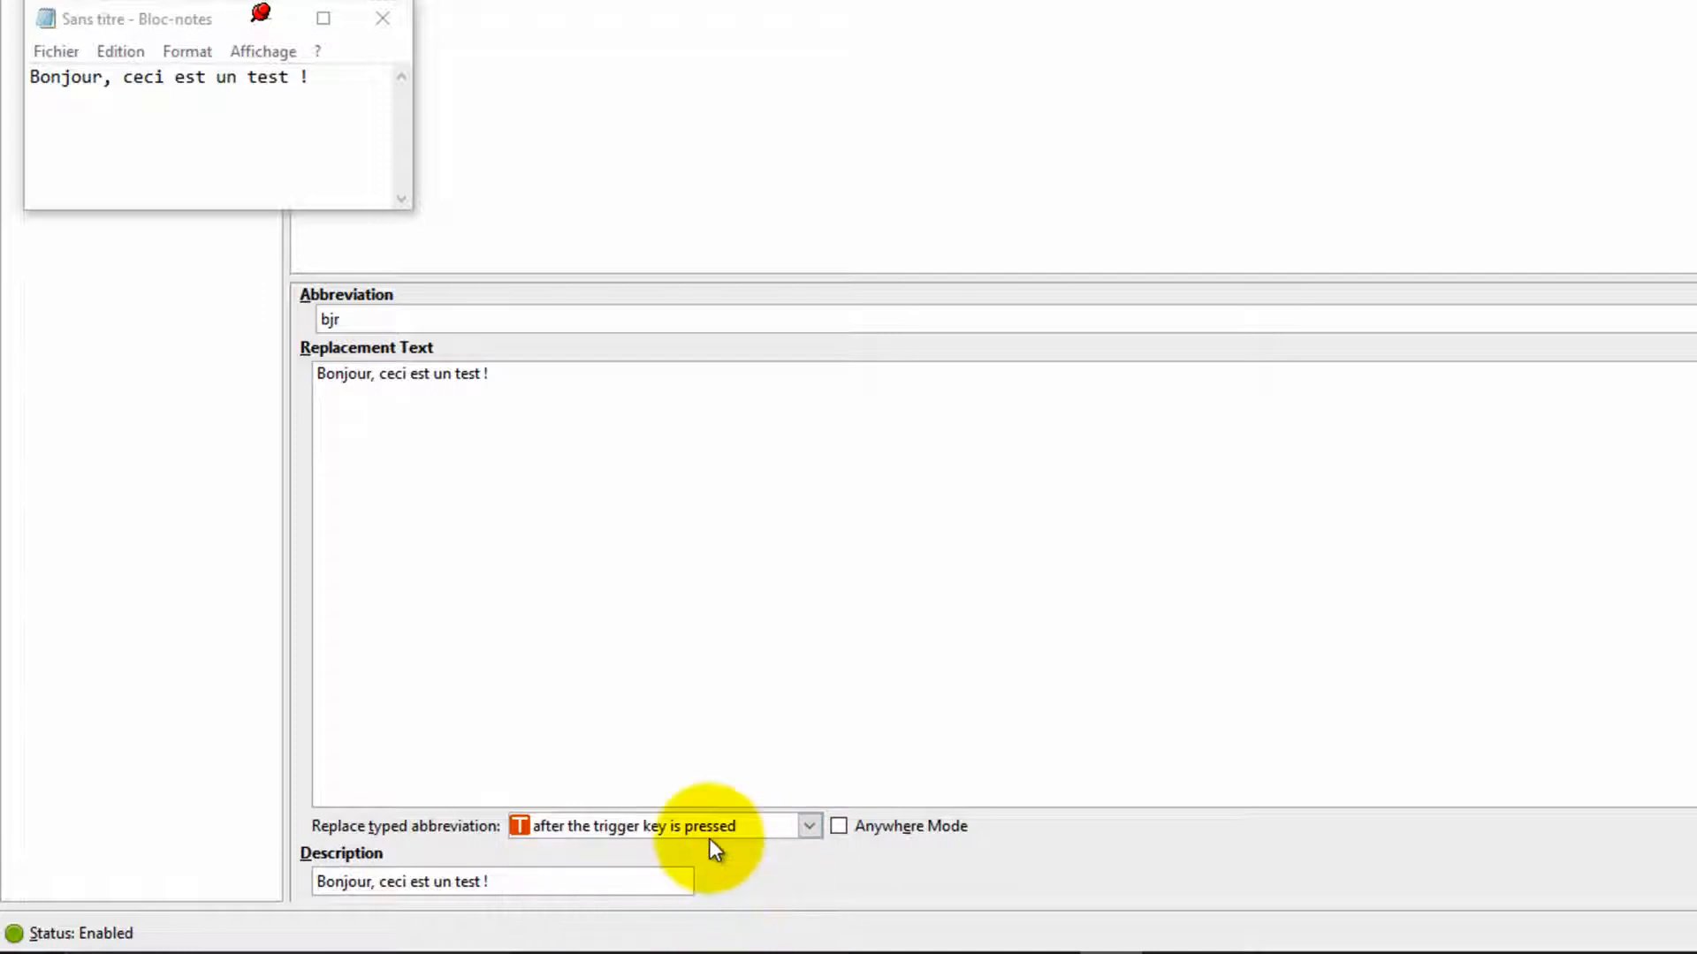
mouse_move(696, 830)
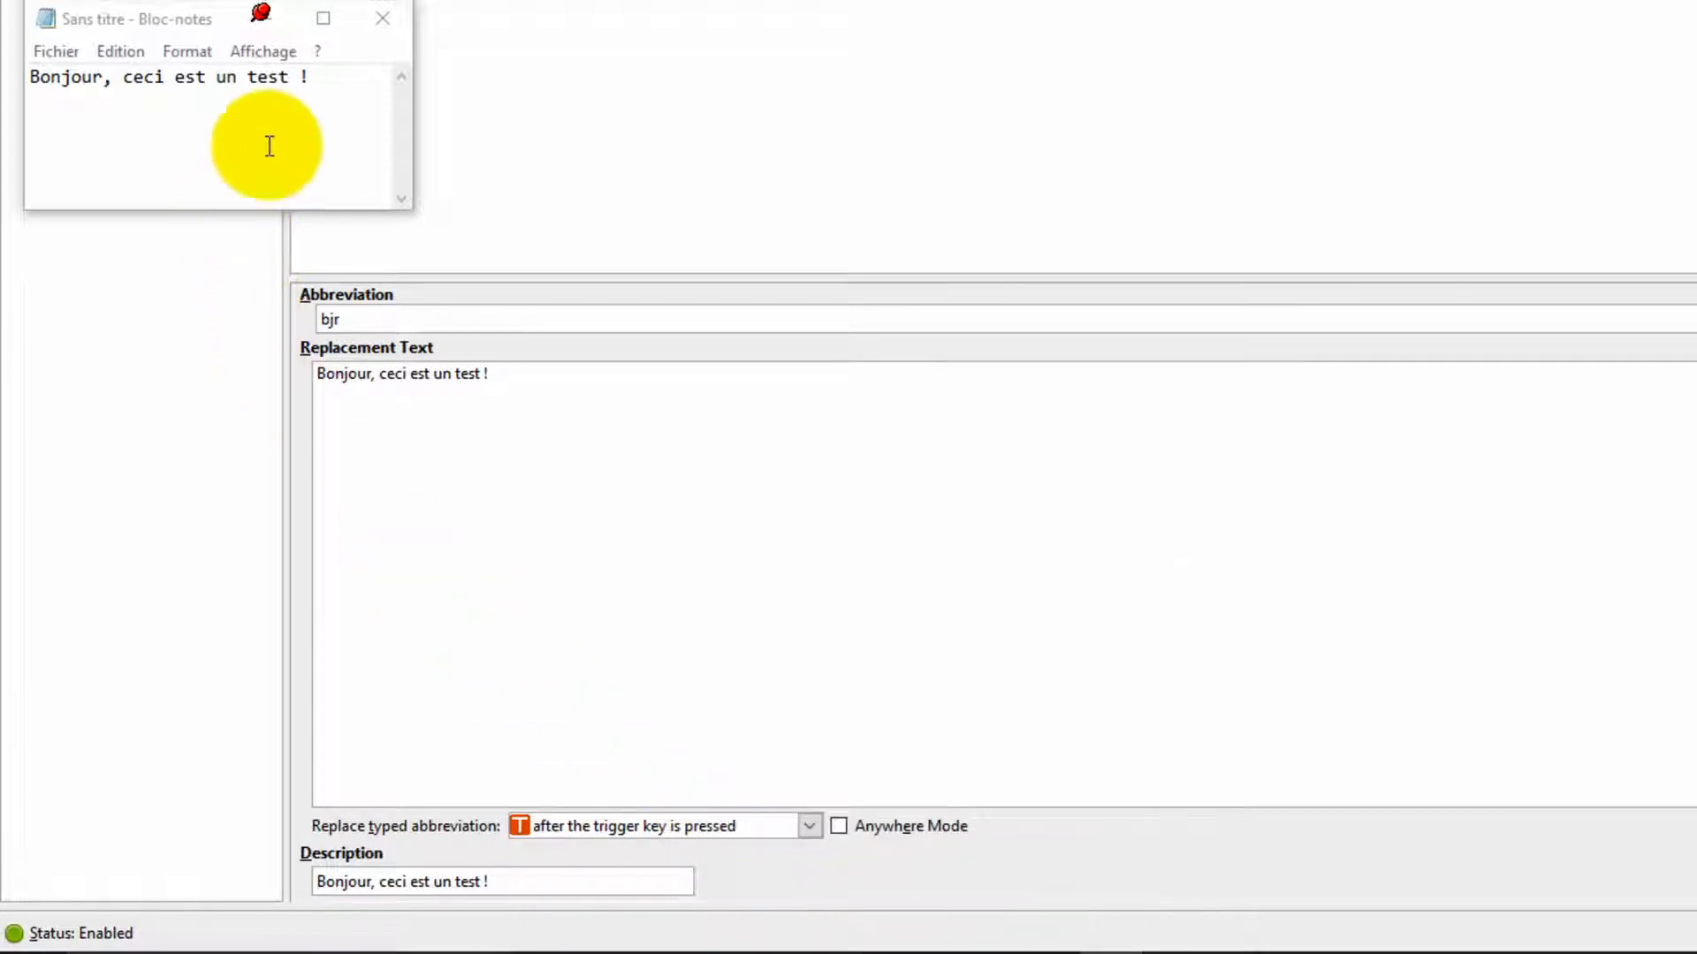
Step: Select the Notepad text and type bjr followed by a space to test the trigger key
drag(325, 80, 20, 55)
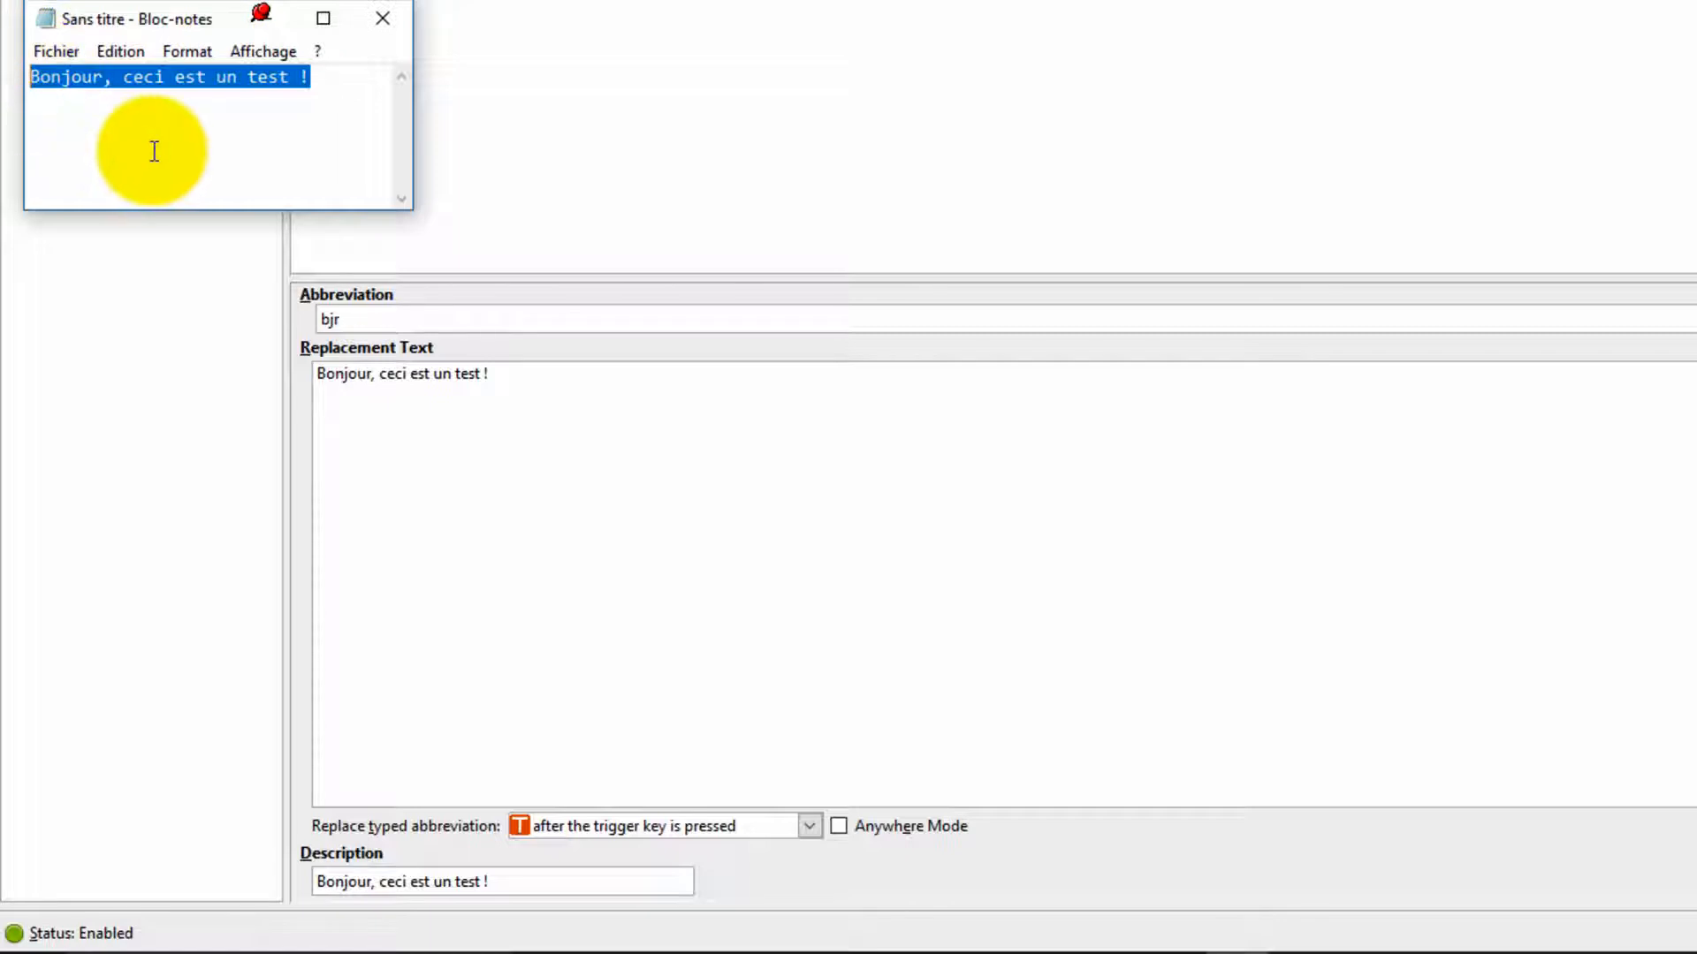
text(bjr)
key(space)
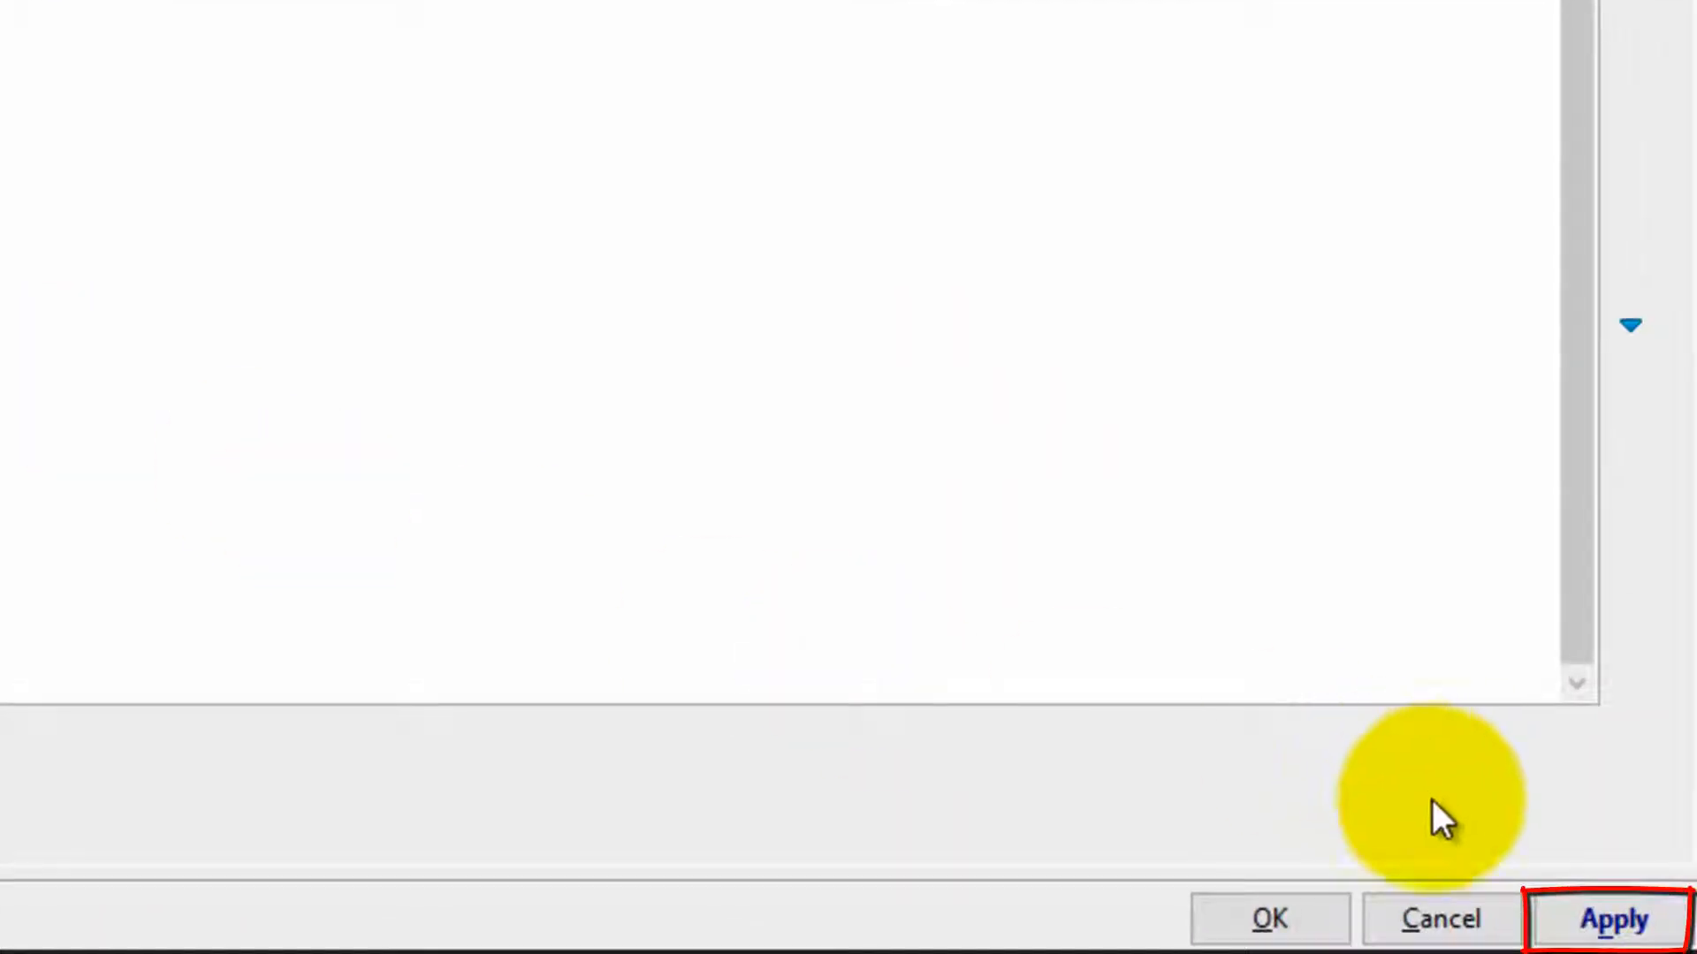
Step: Apply the trigger-key setting, then replace the Notepad text with bjr and press the Ctrl trigger key to expand it
click(1608, 920)
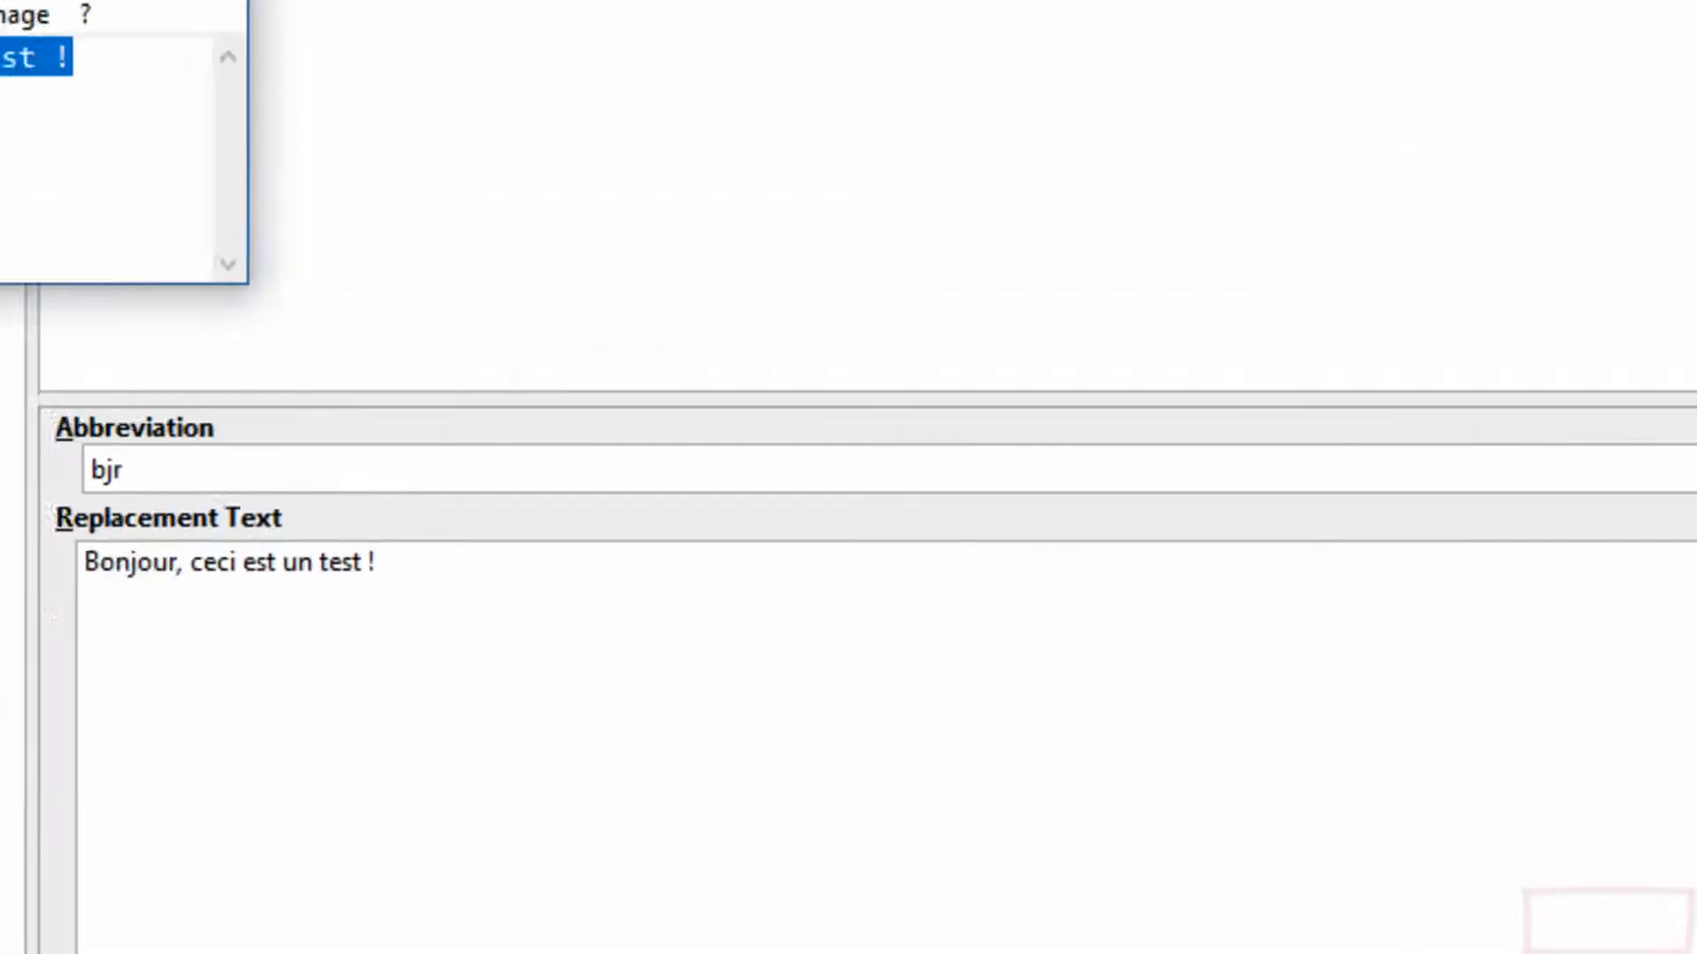
text(bjr)
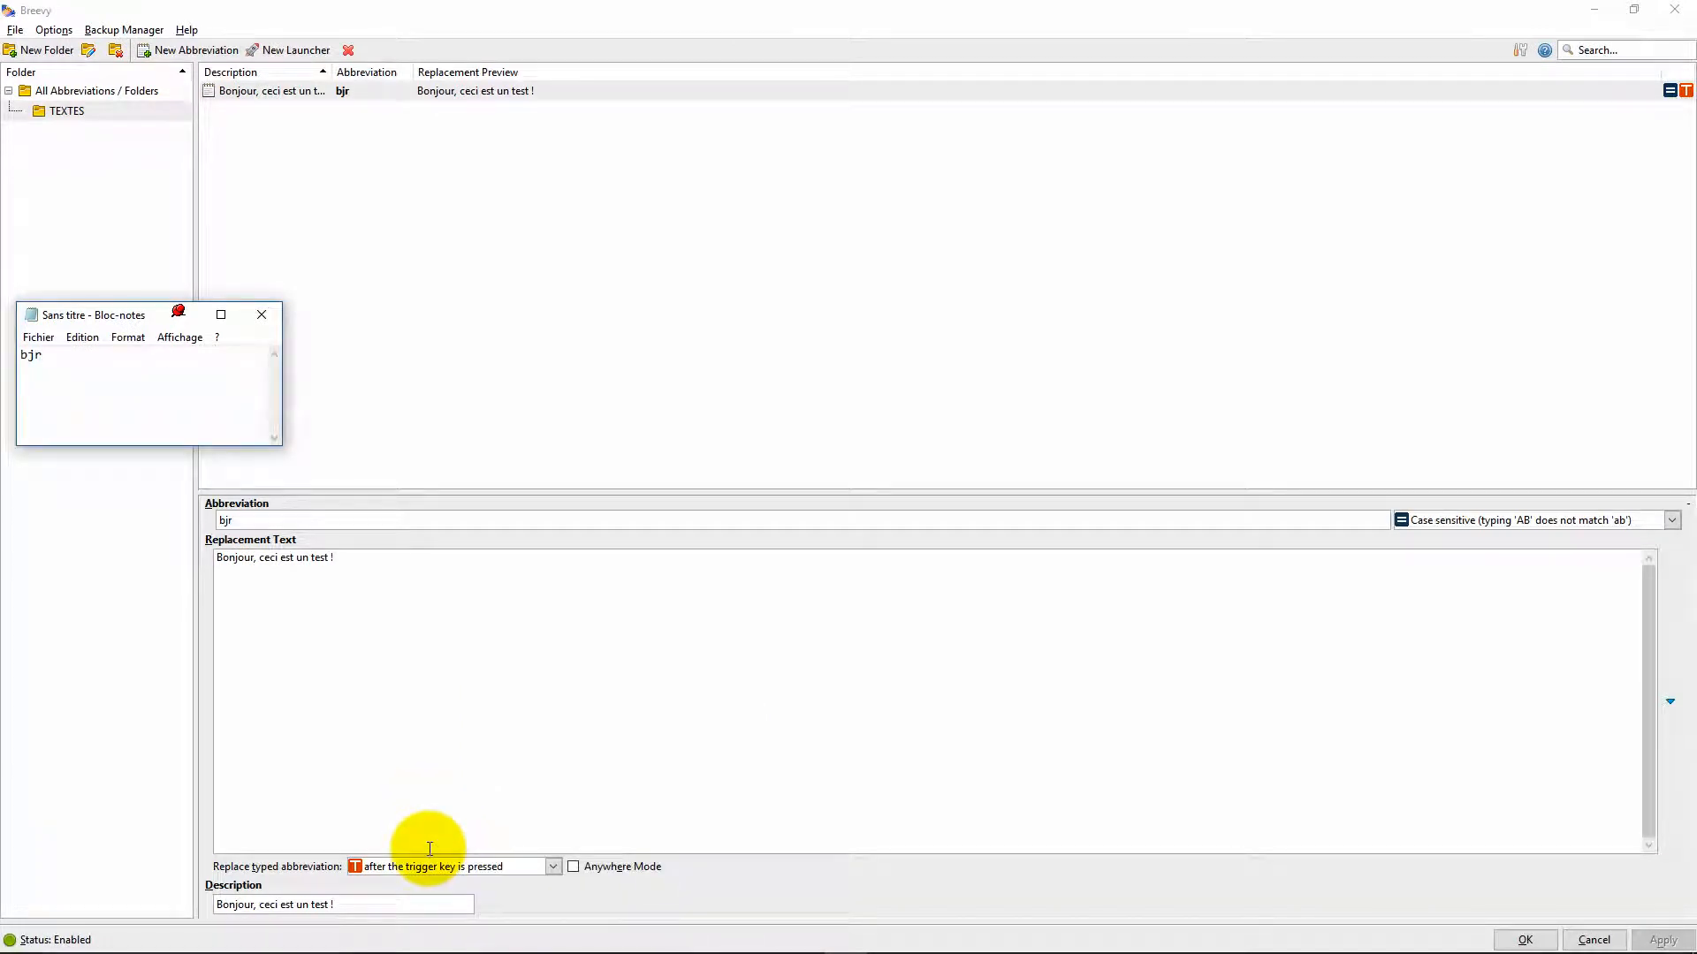
mouse_move(422, 868)
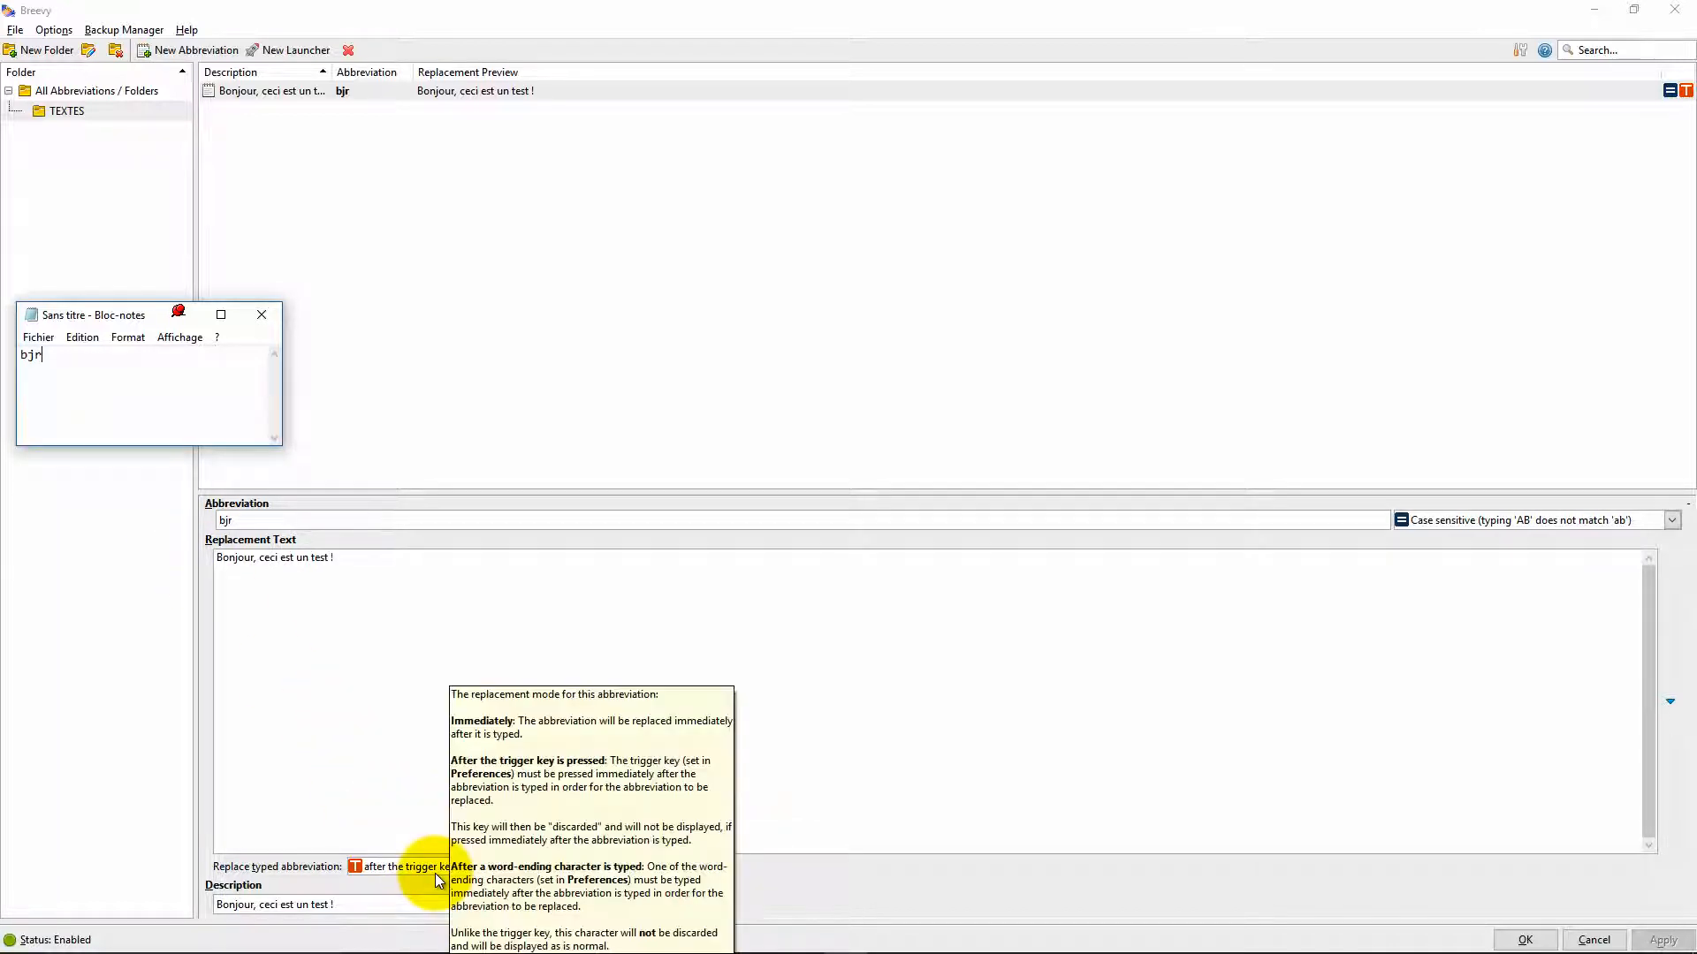
key(ctrl)
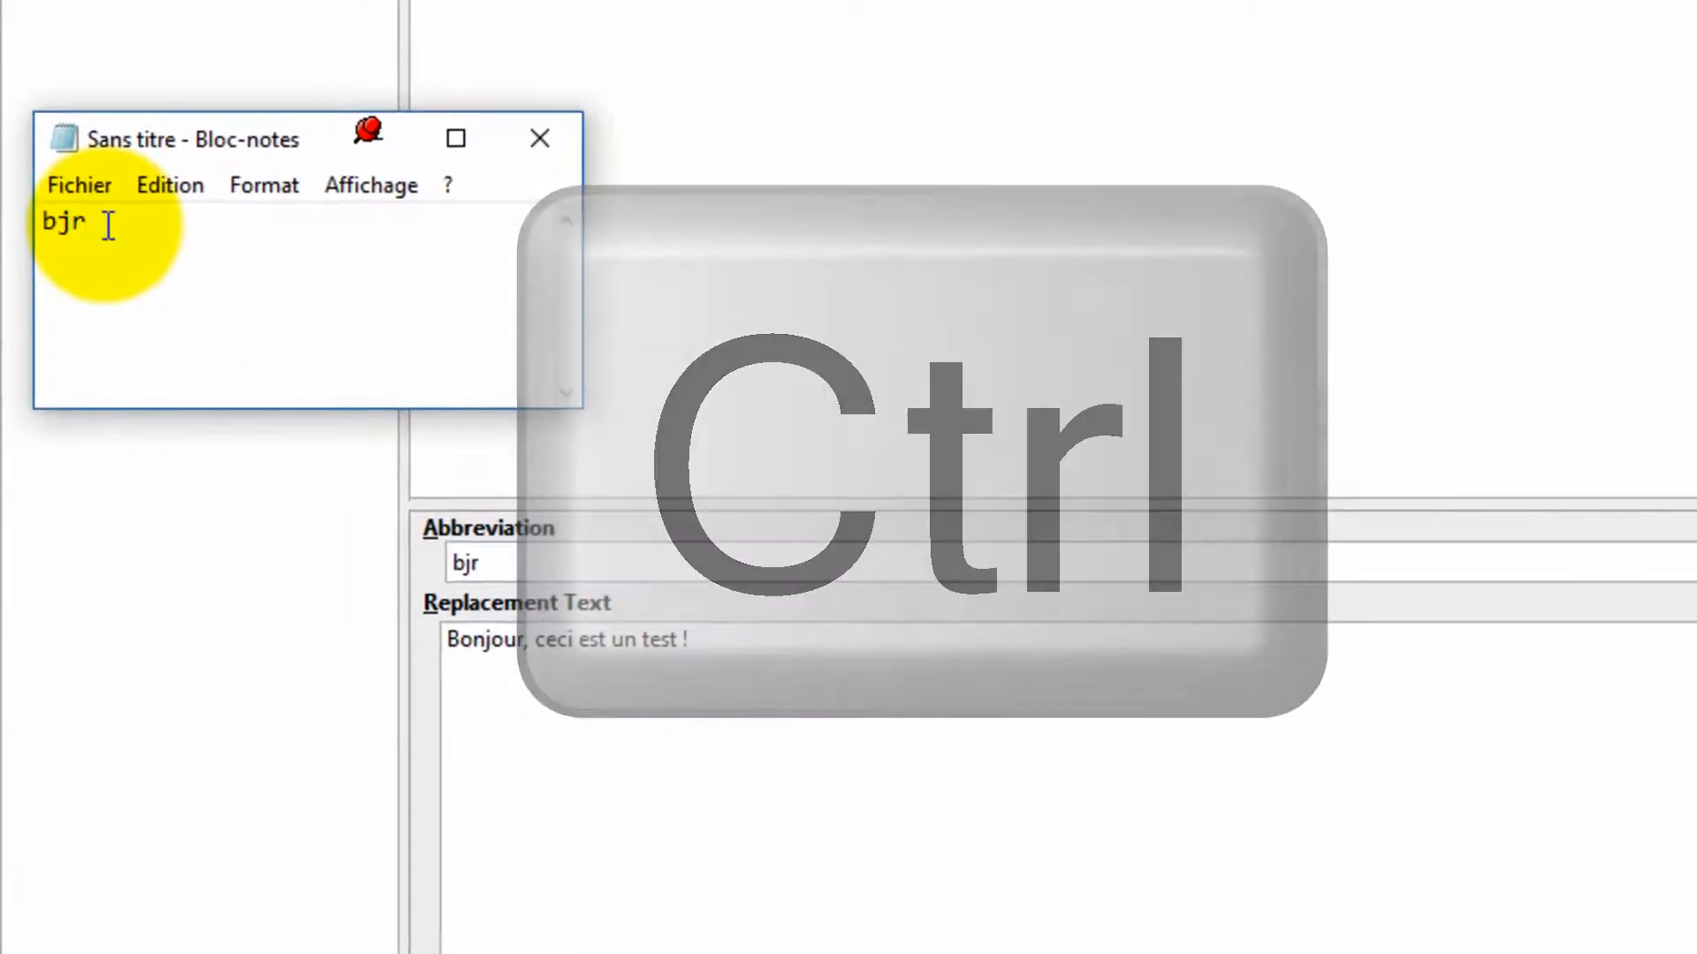
drag(121, 227, 10, 219)
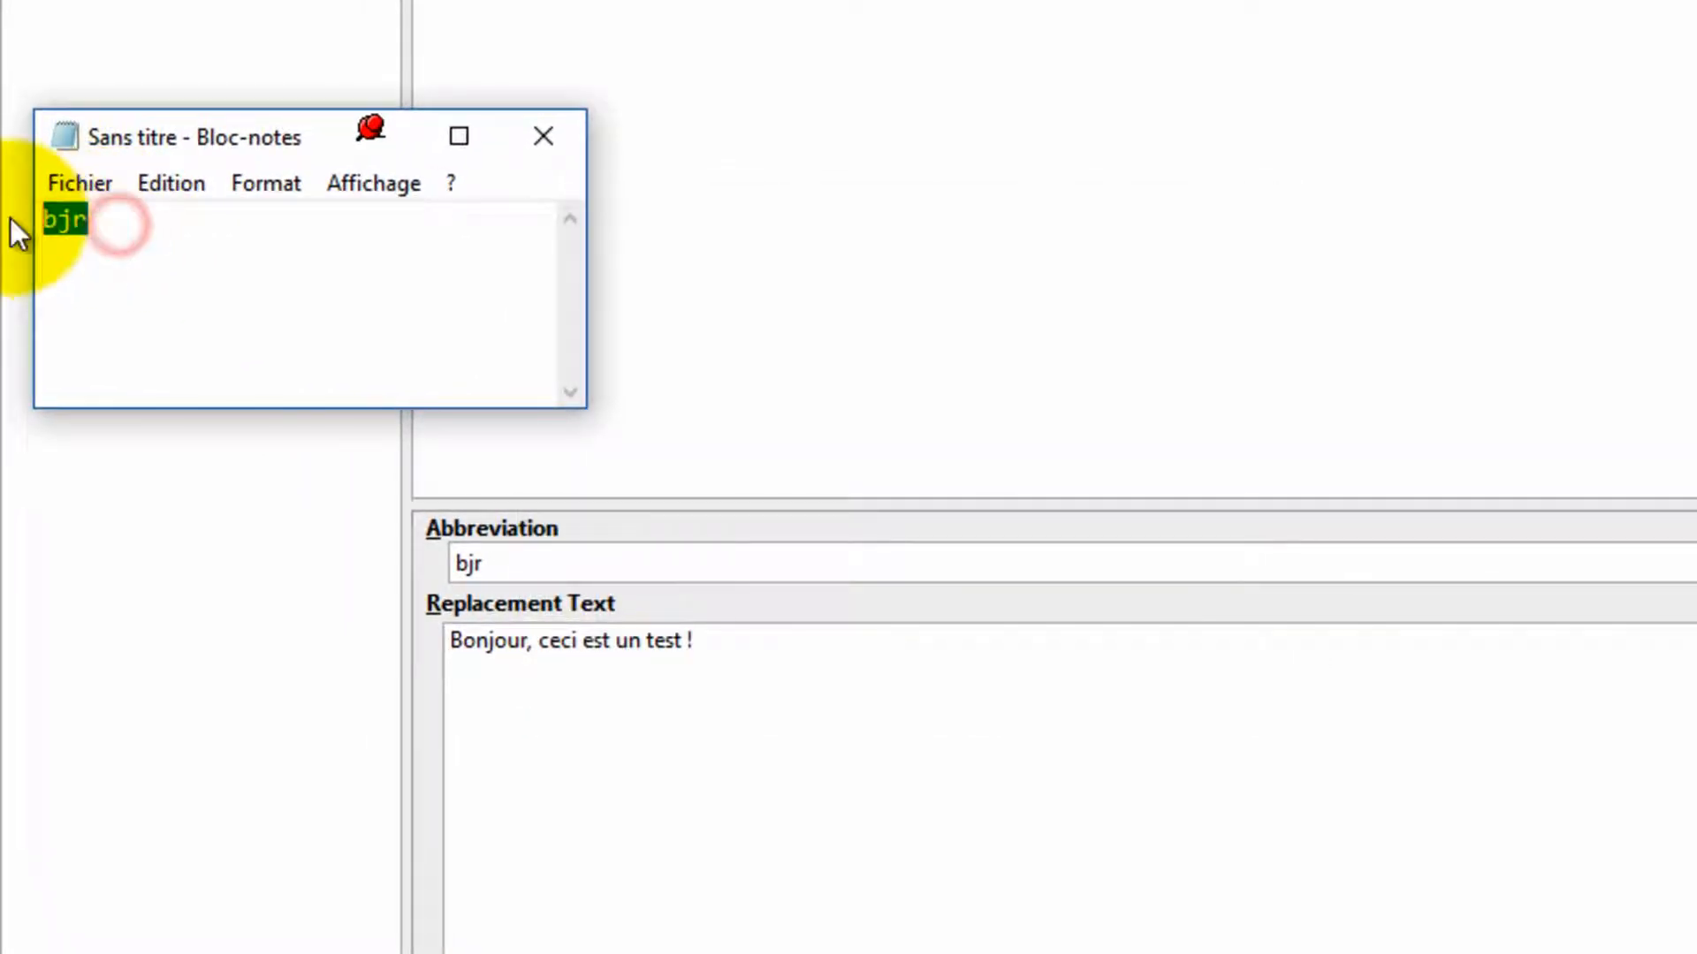
text(bjr)
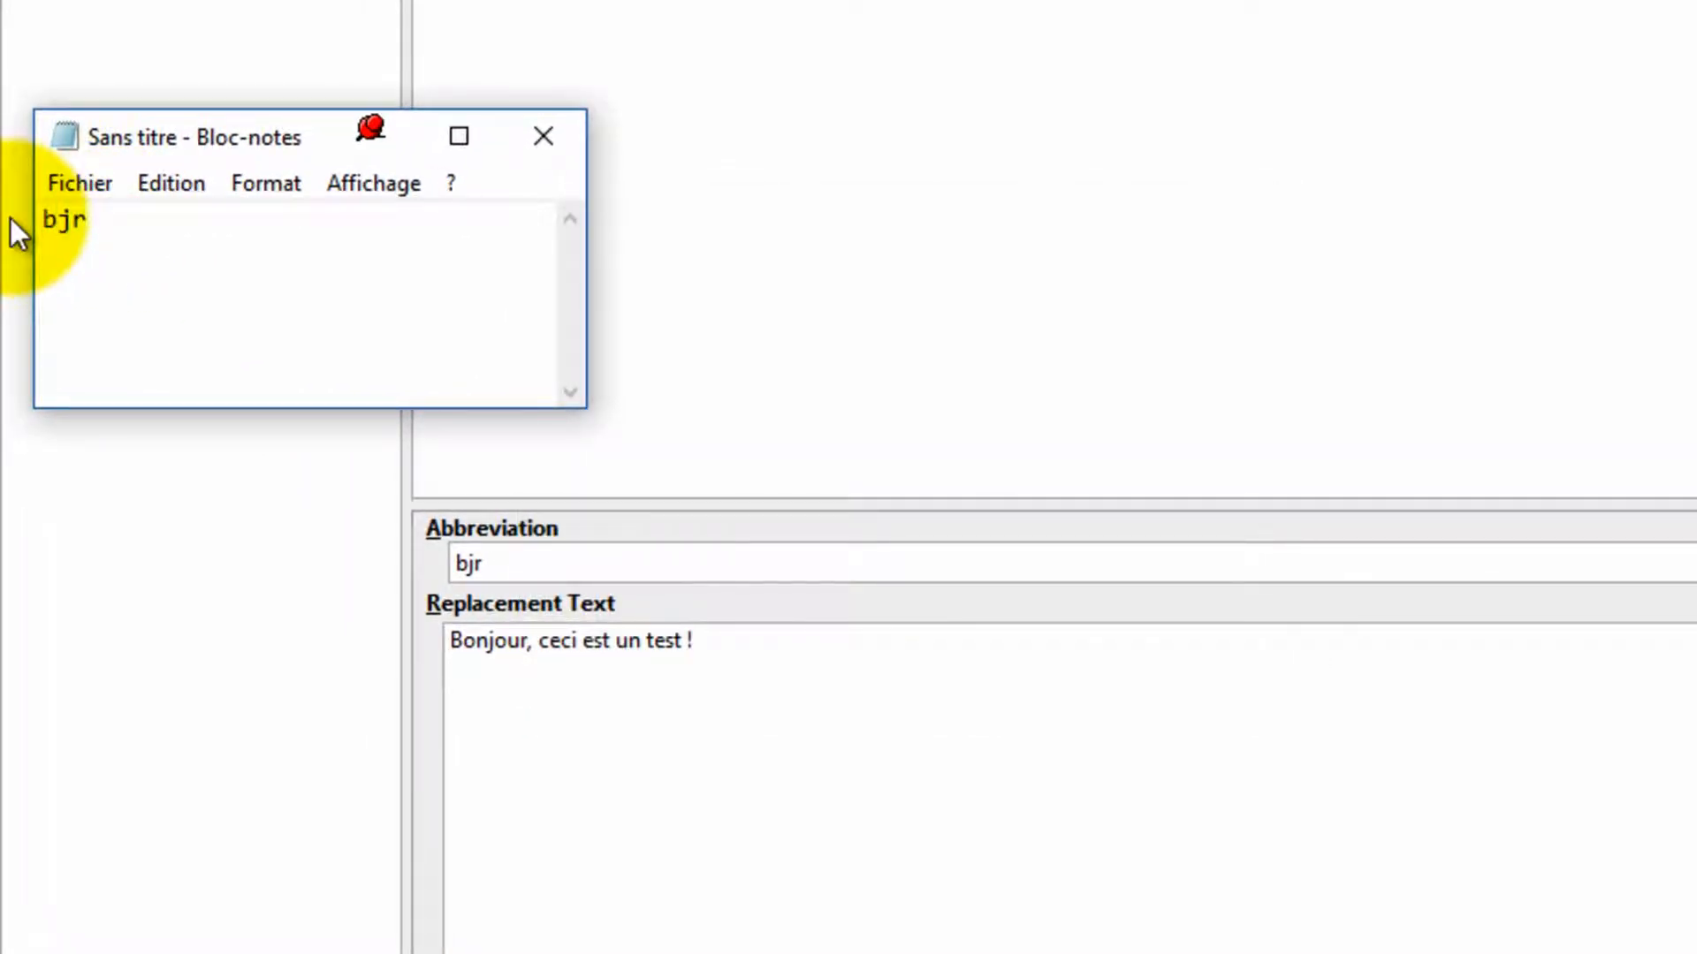
key(ctrl)
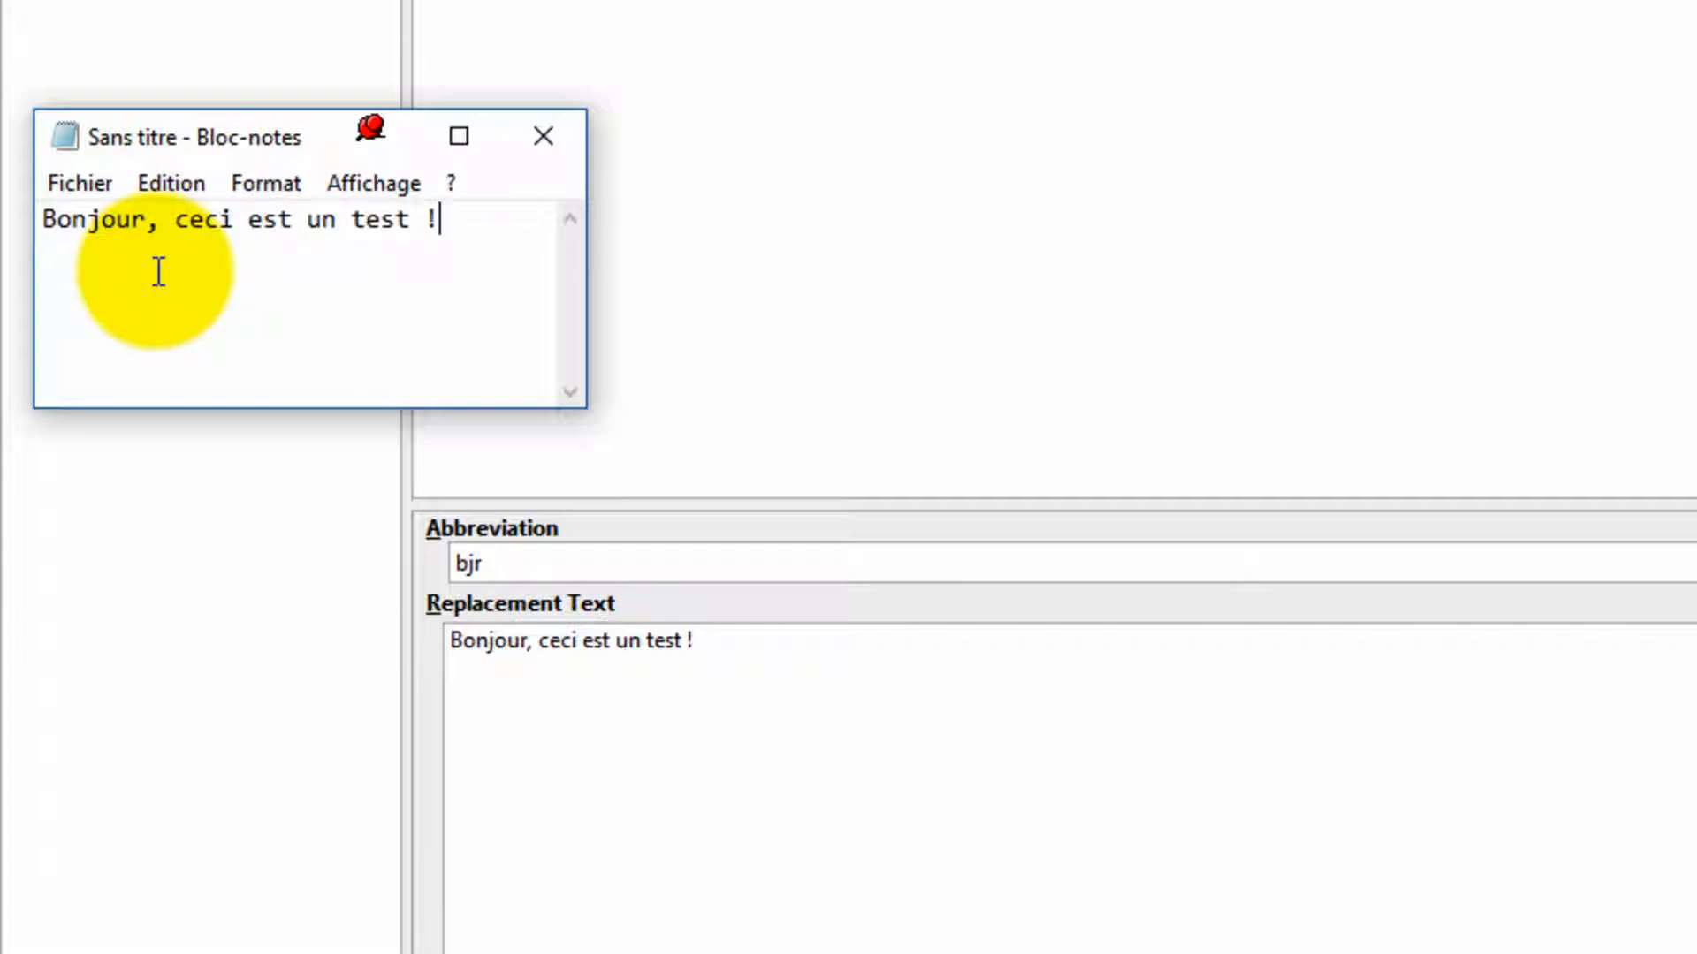
Step: Create a new abbreviation st with replacement text "Salutations !" and apply it
click(1331, 285)
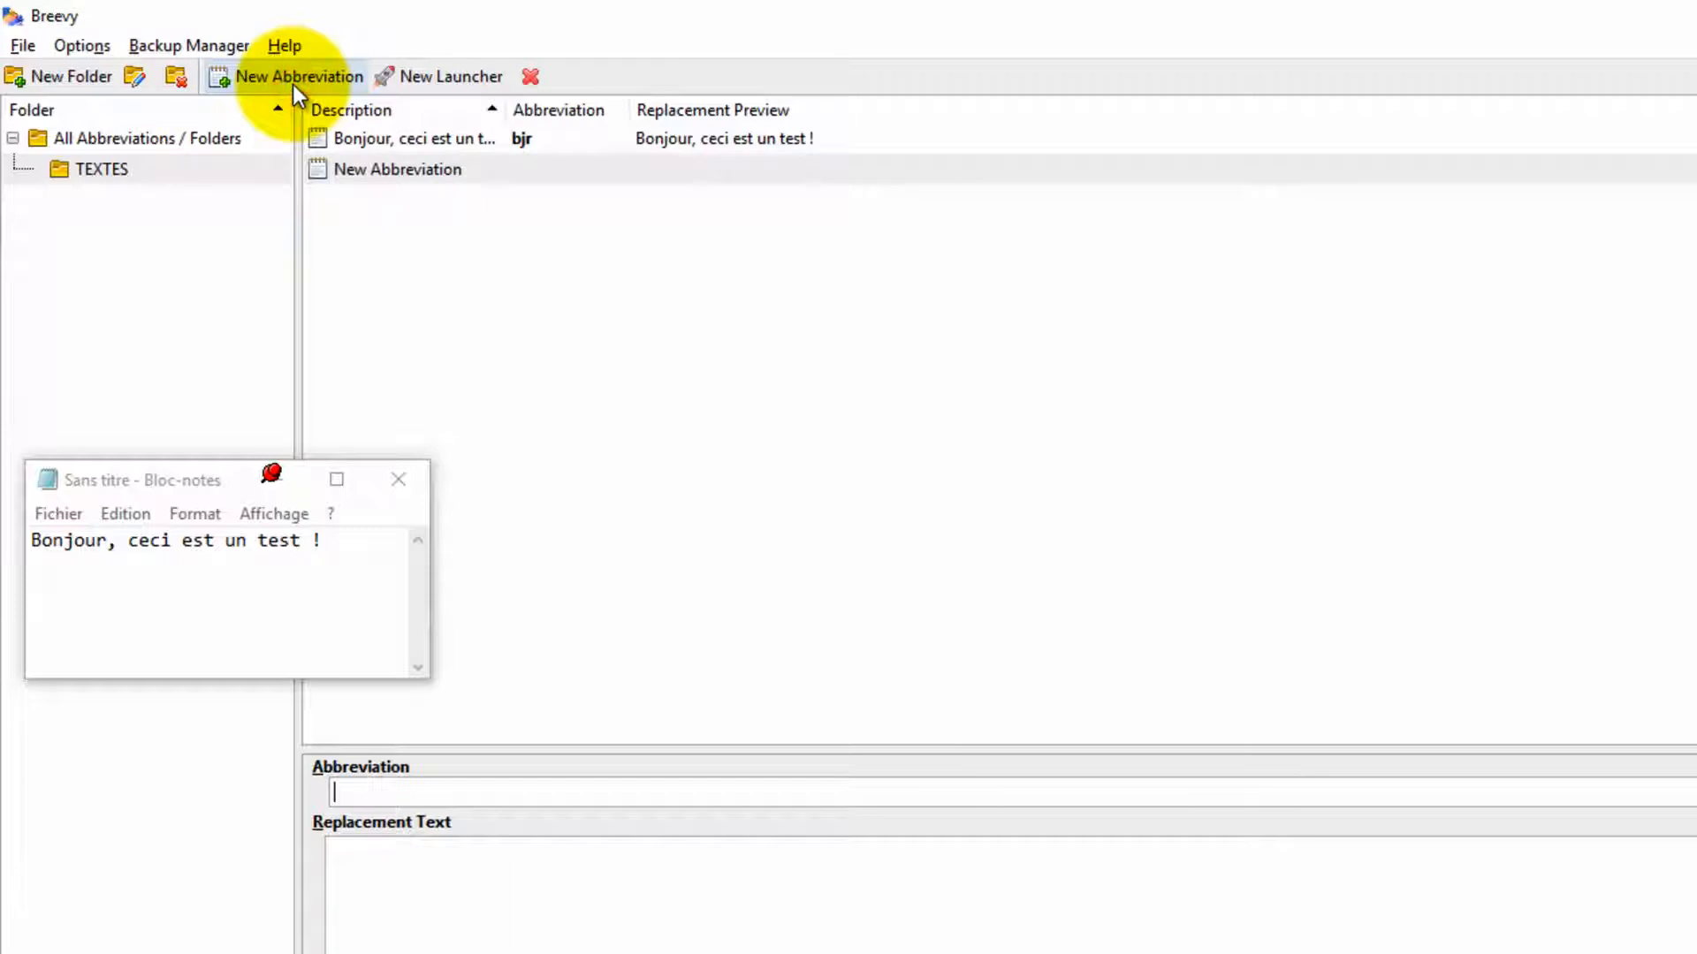
click(487, 789)
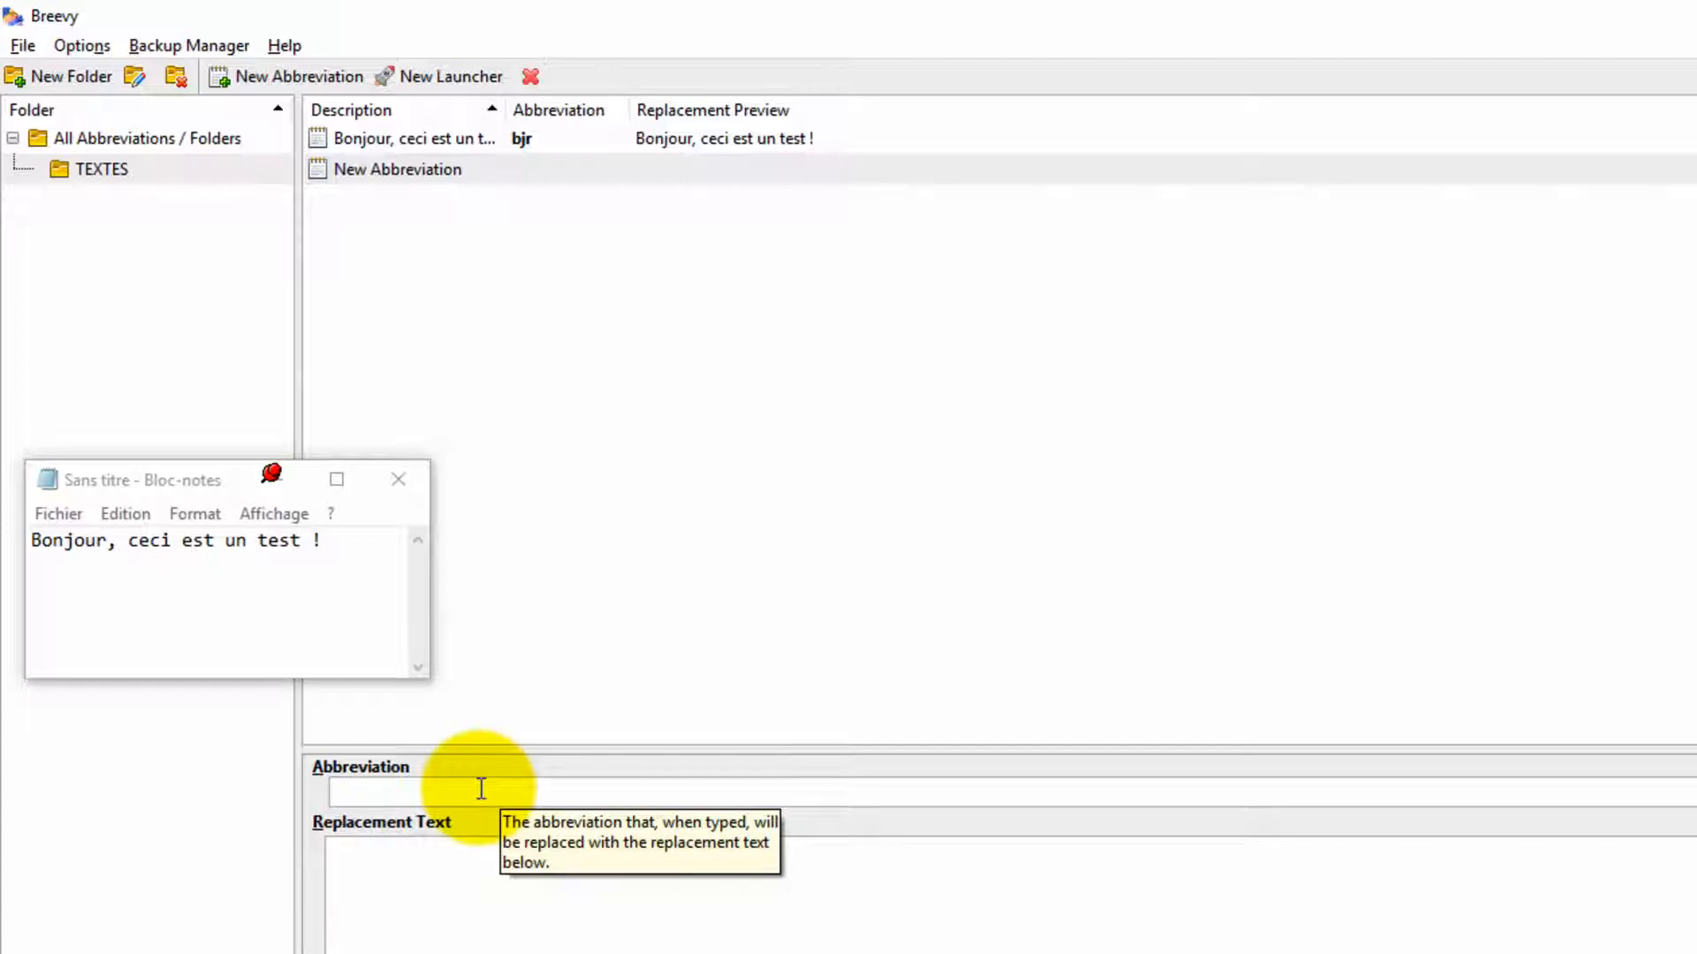
text(st)
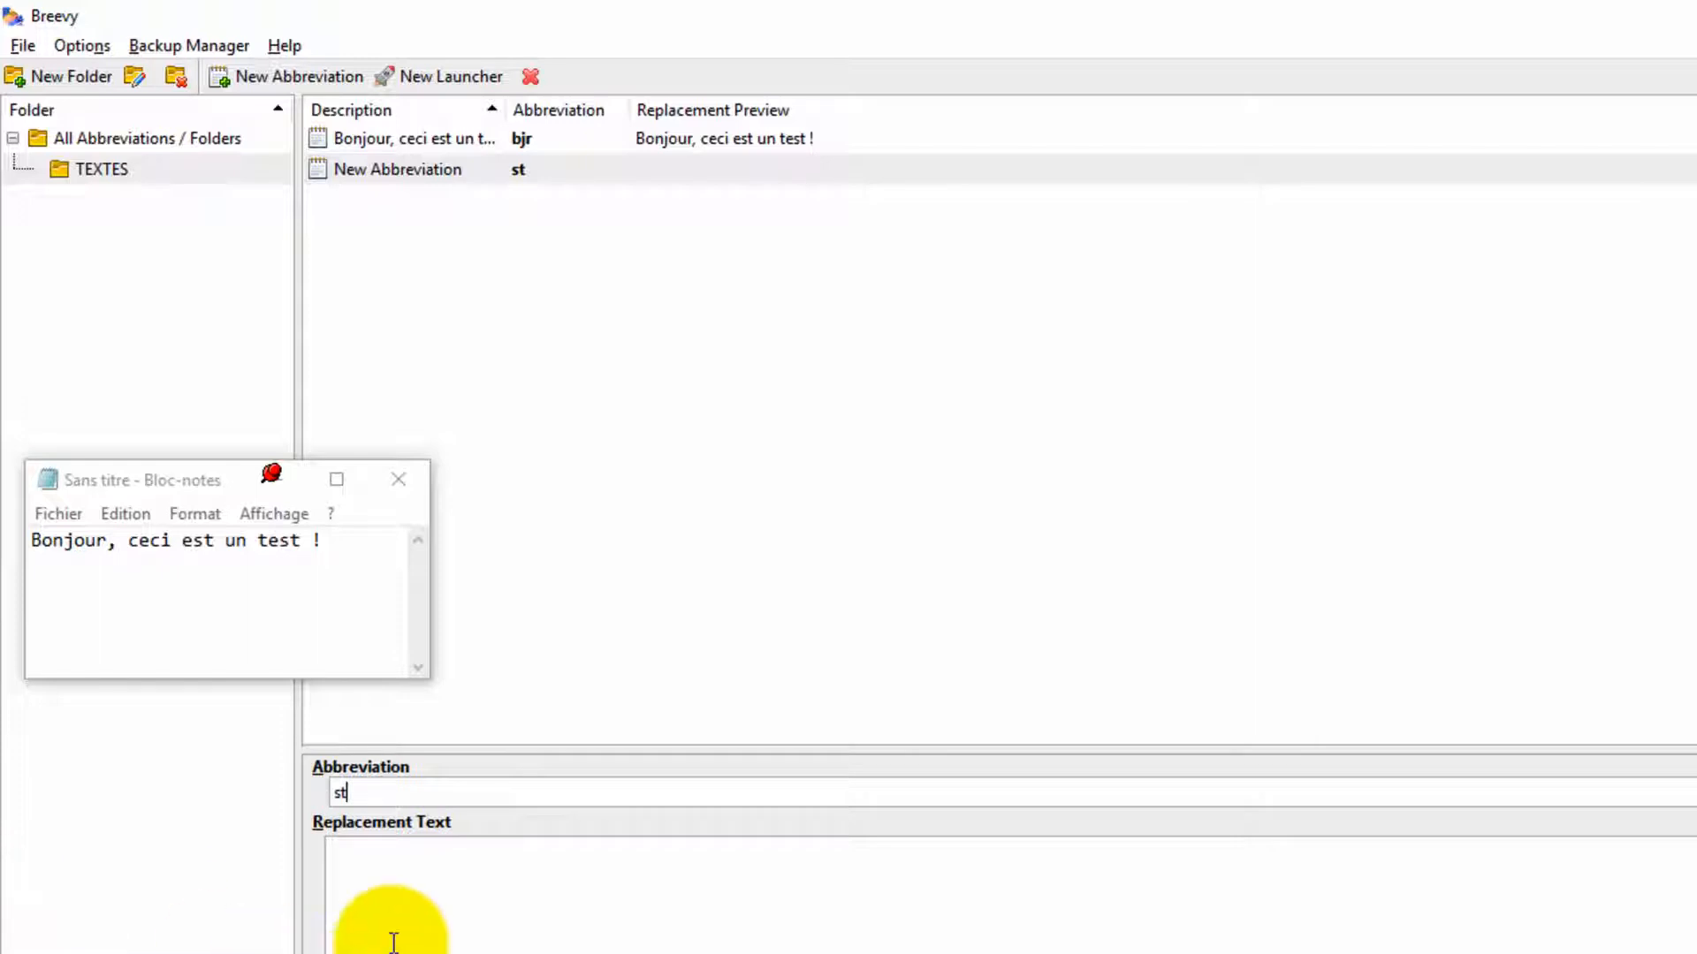
click(420, 899)
text(Salut)
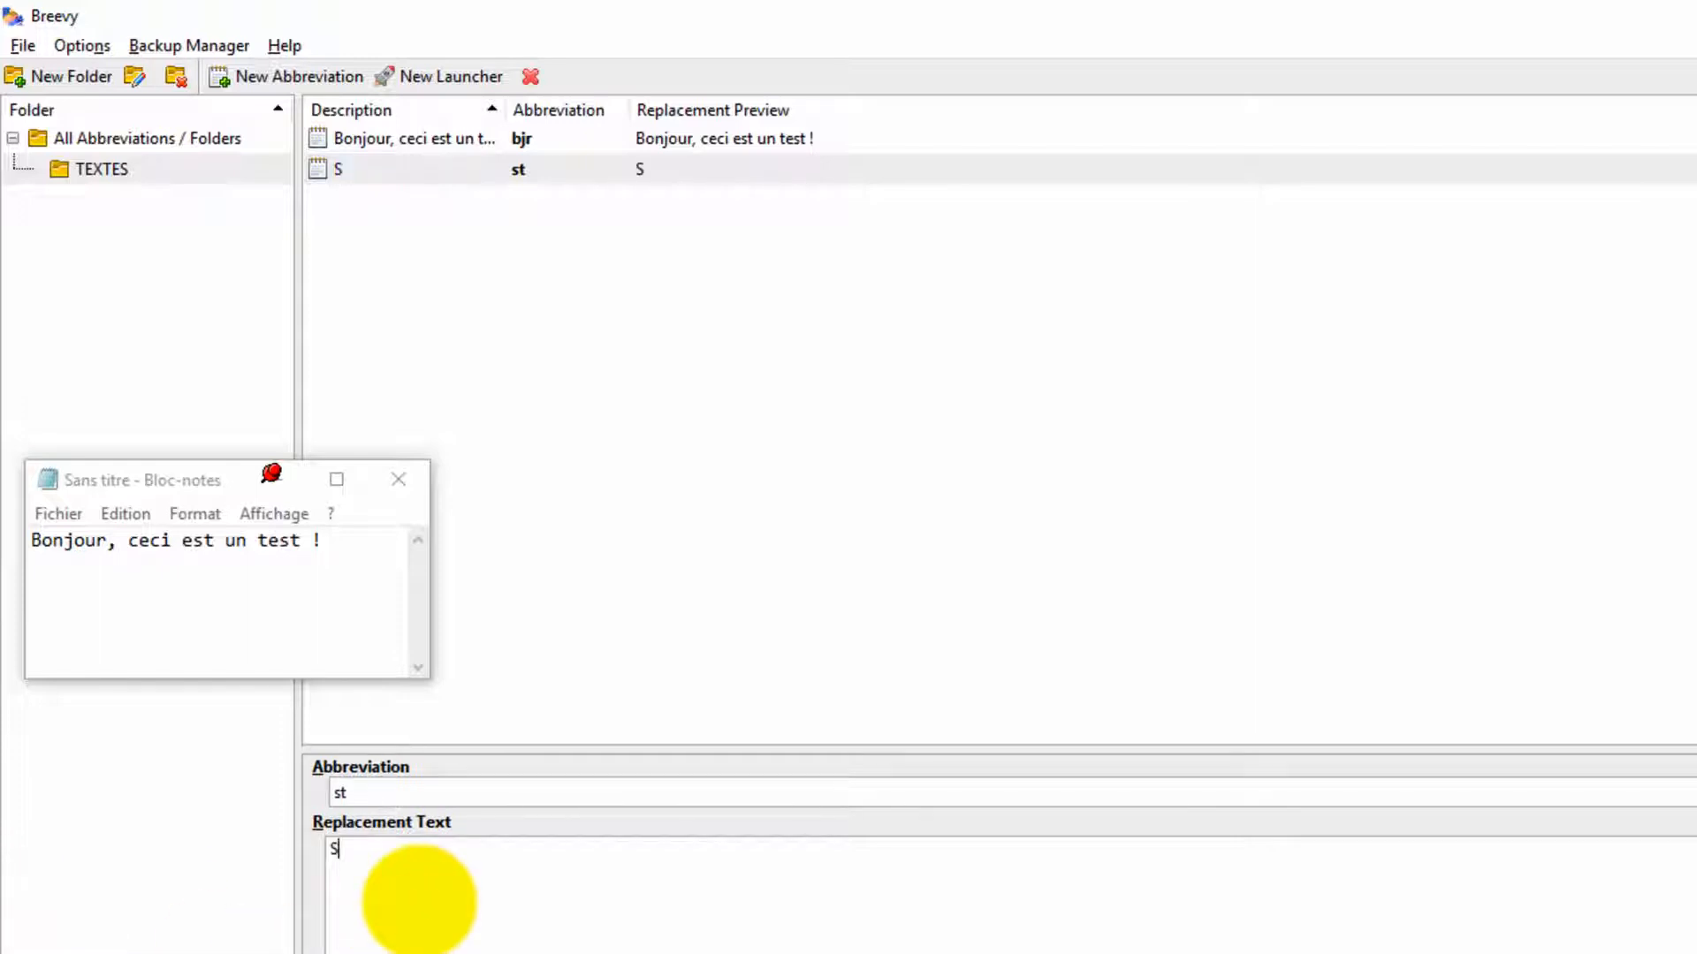
text(ations !)
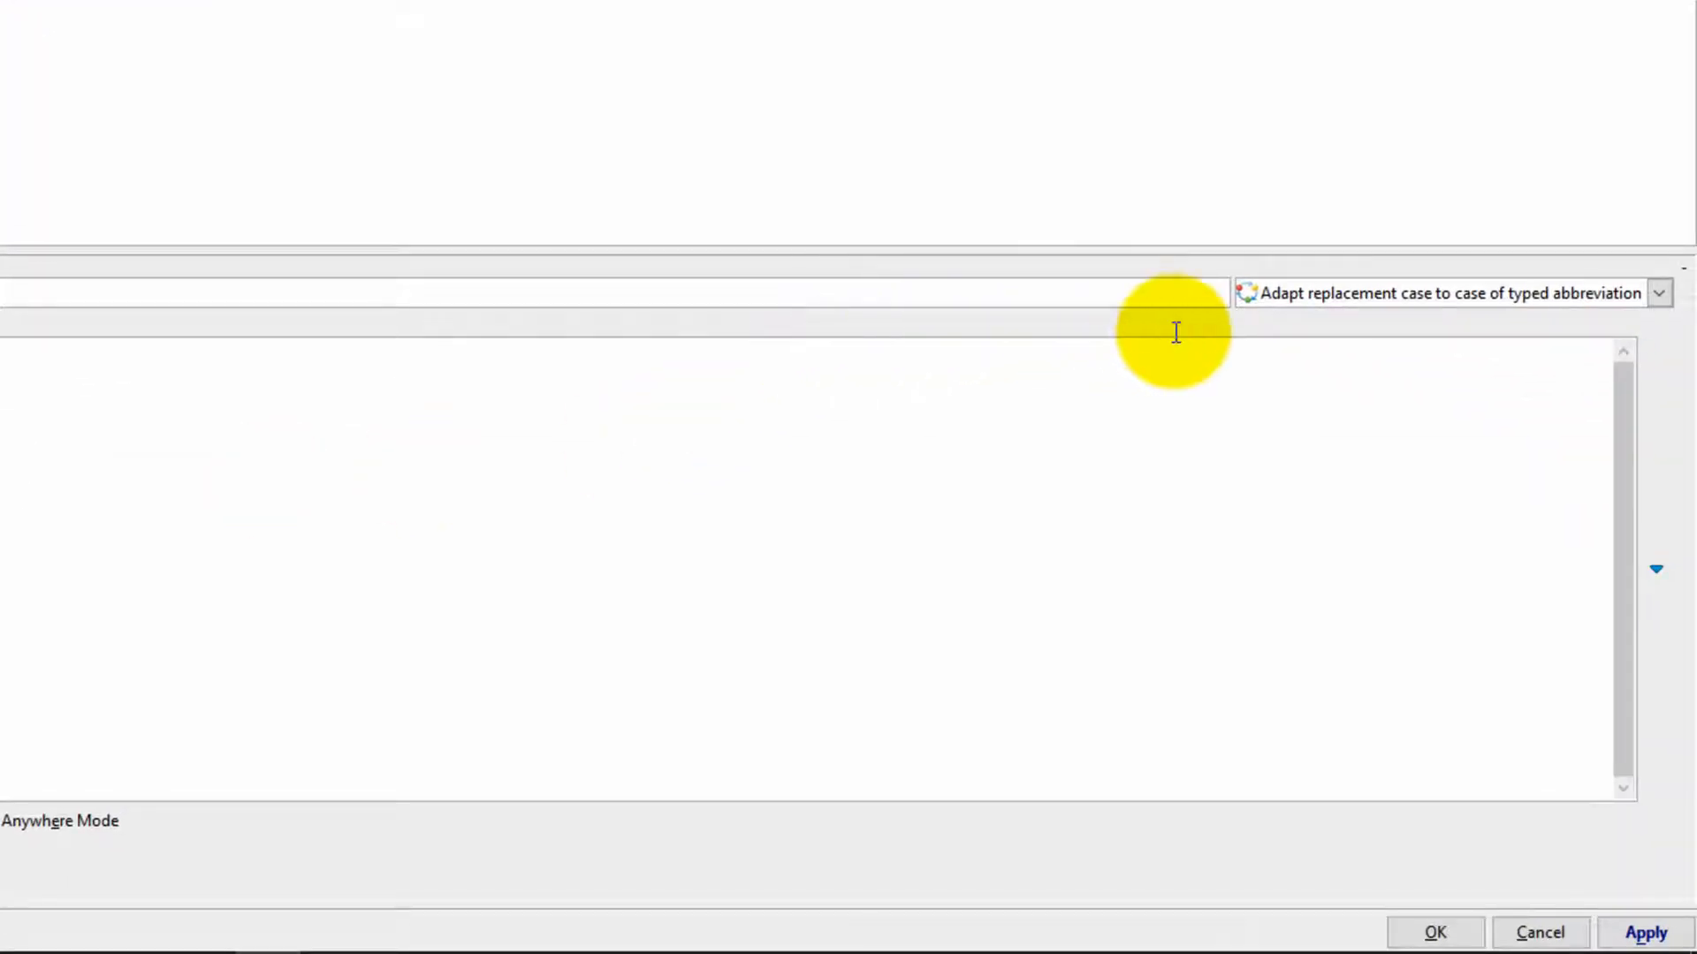
mouse_move(1334, 303)
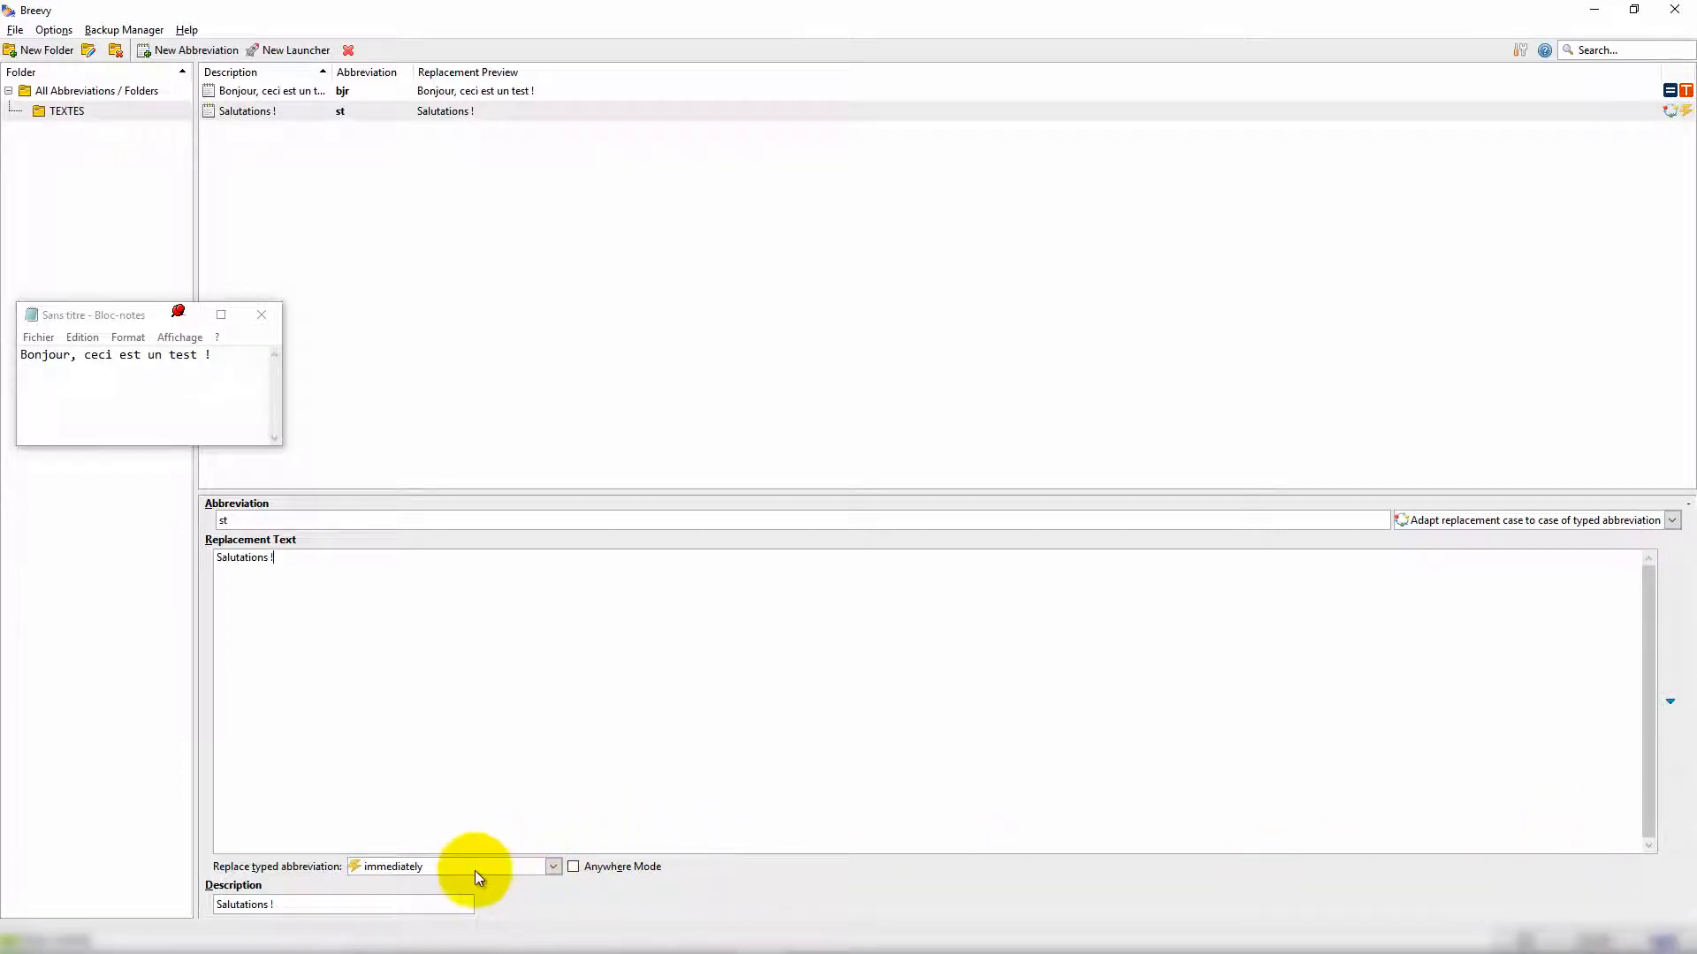
click(1659, 942)
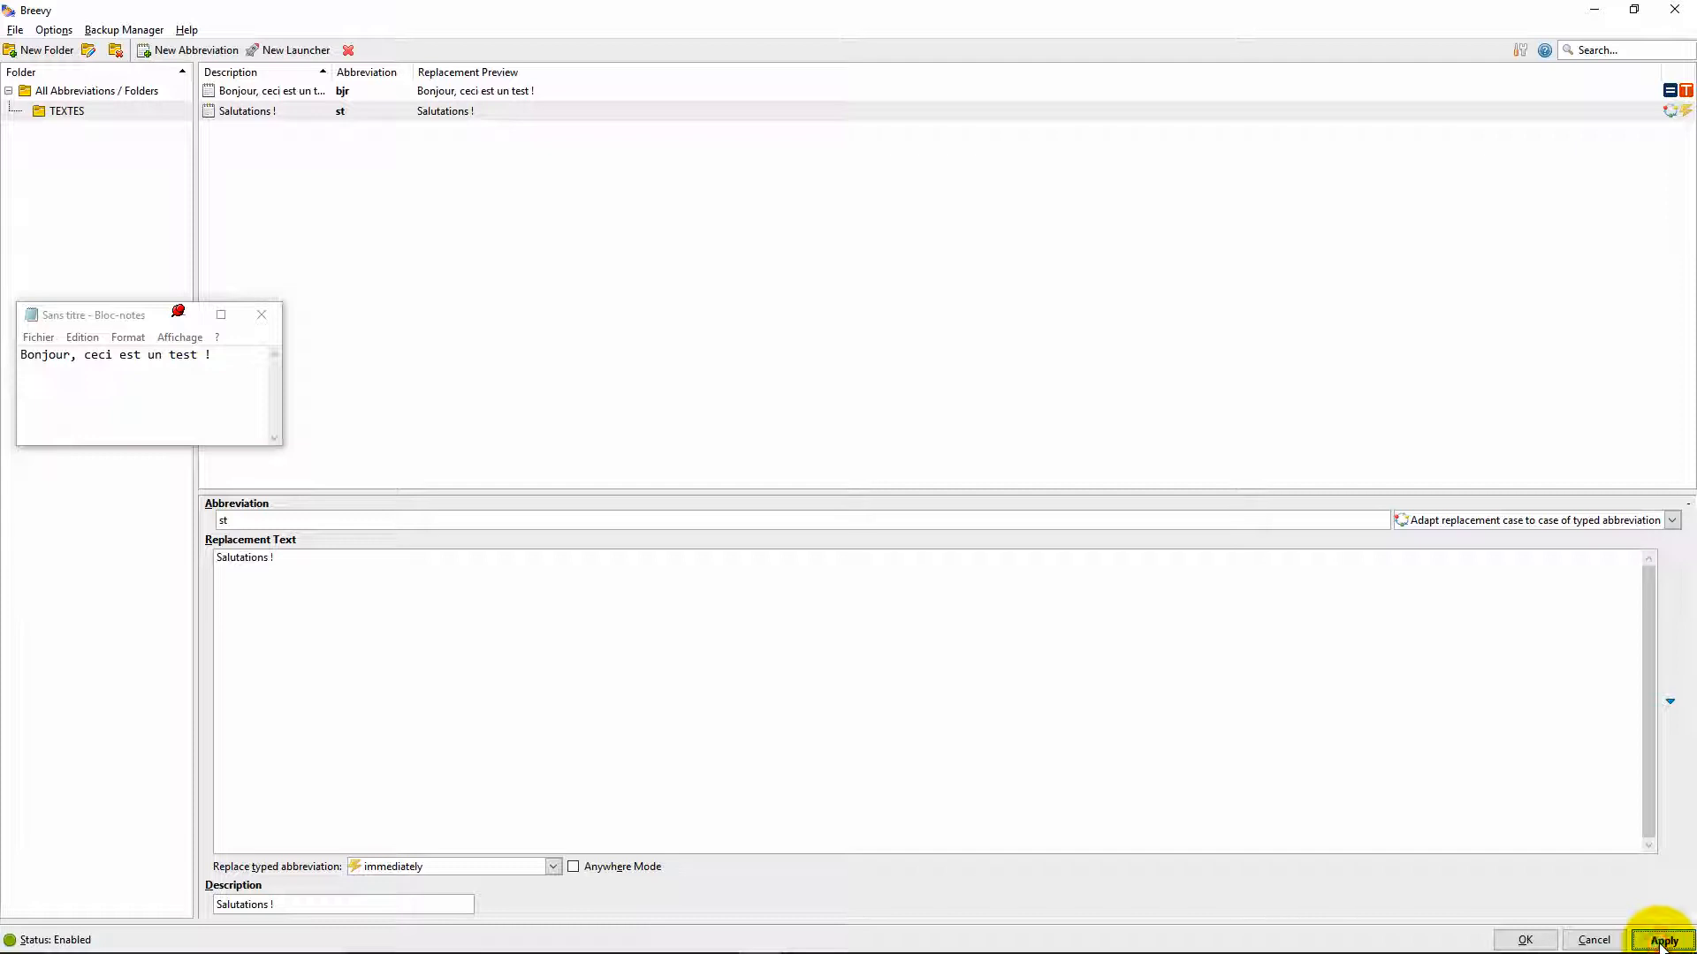
Step: On a new Notepad line, write a greeting to a named recipient, "Il fait beau aujourd'hui.", then type st to expand
click(219, 362)
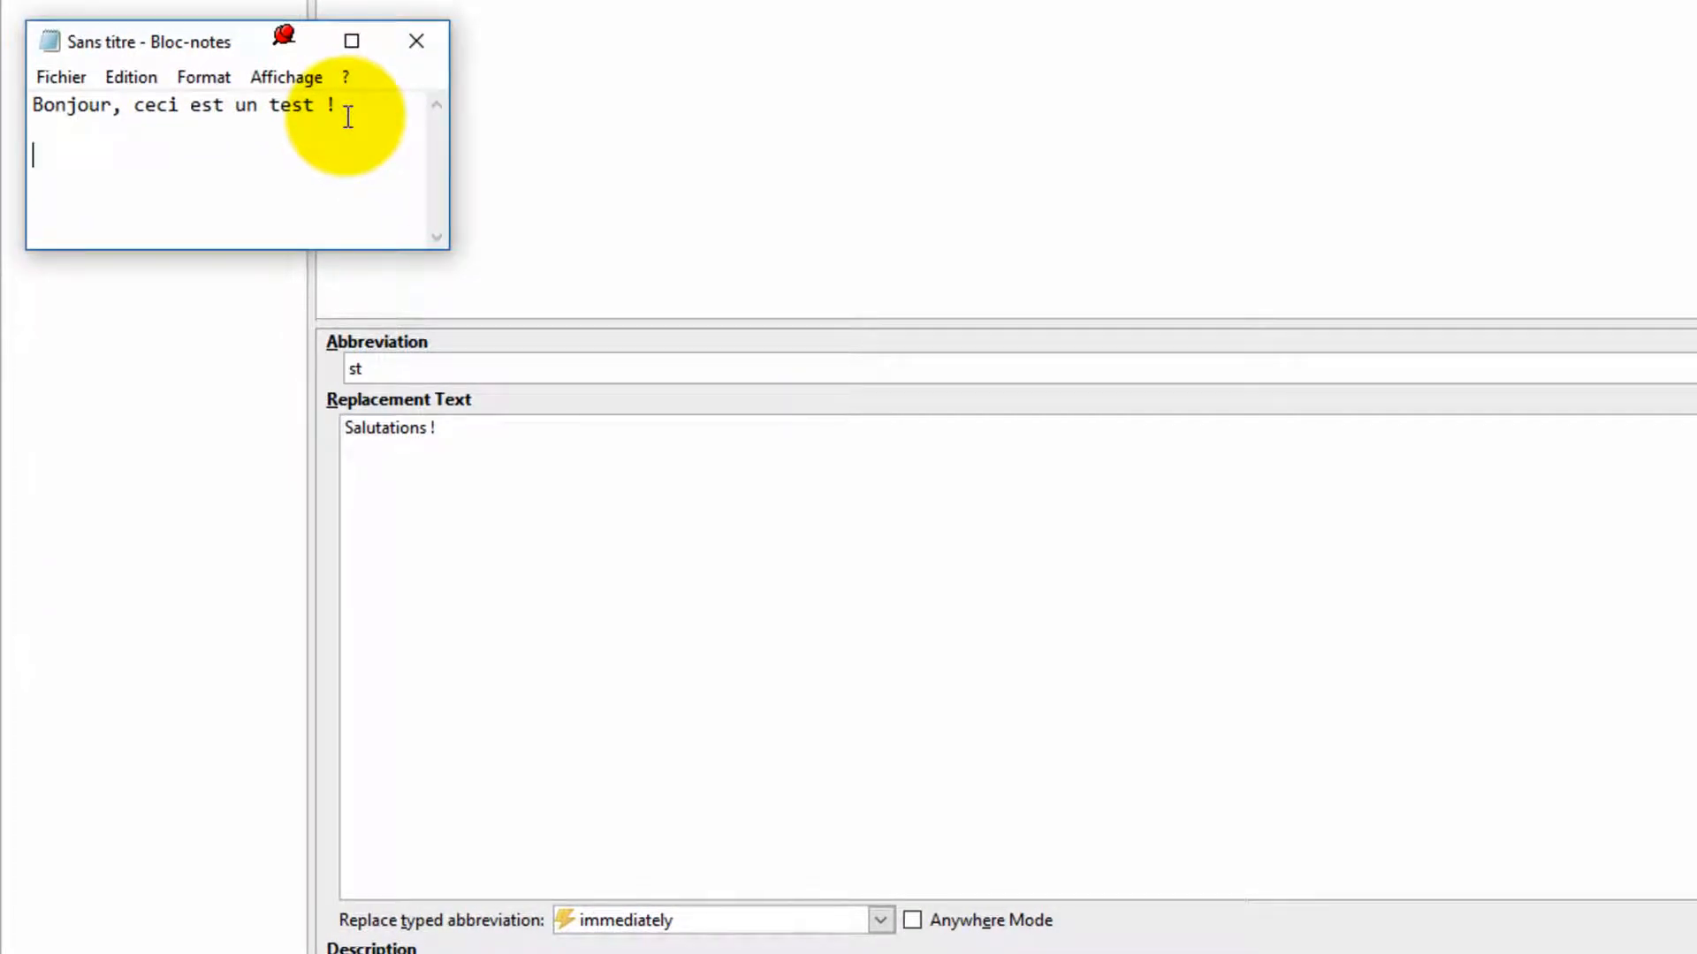
text(Bonjour M. RENA)
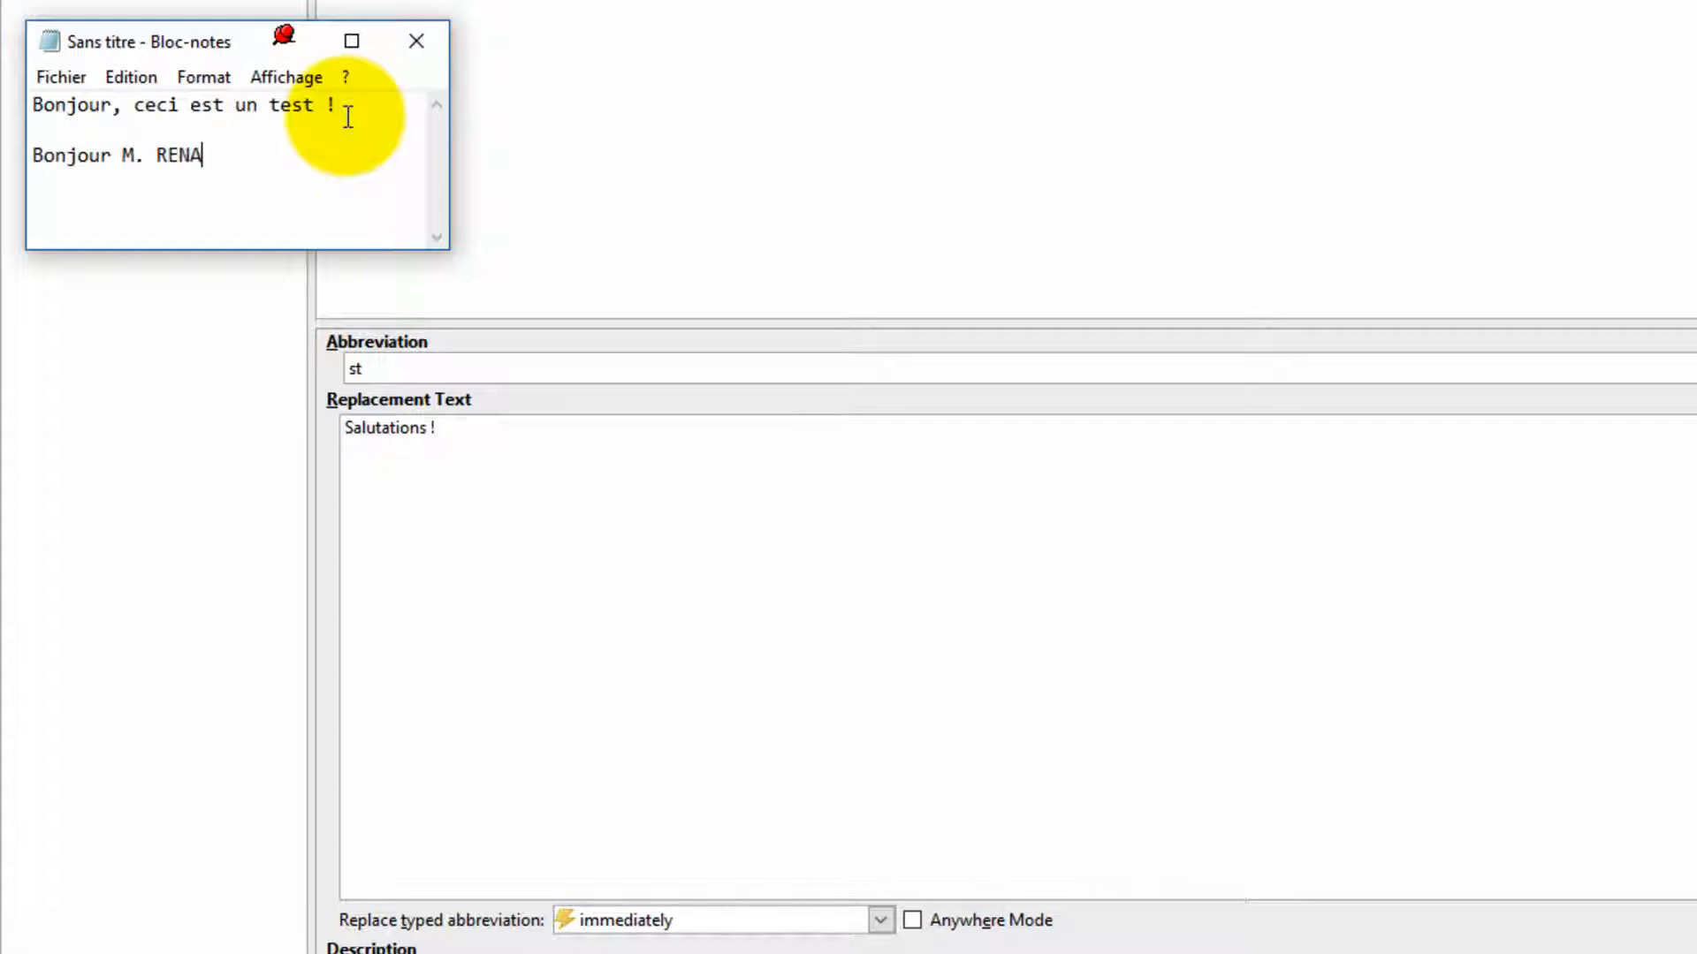
text(RD,  )
text(  Il fau)
key(BackSpace)
text(it beau )
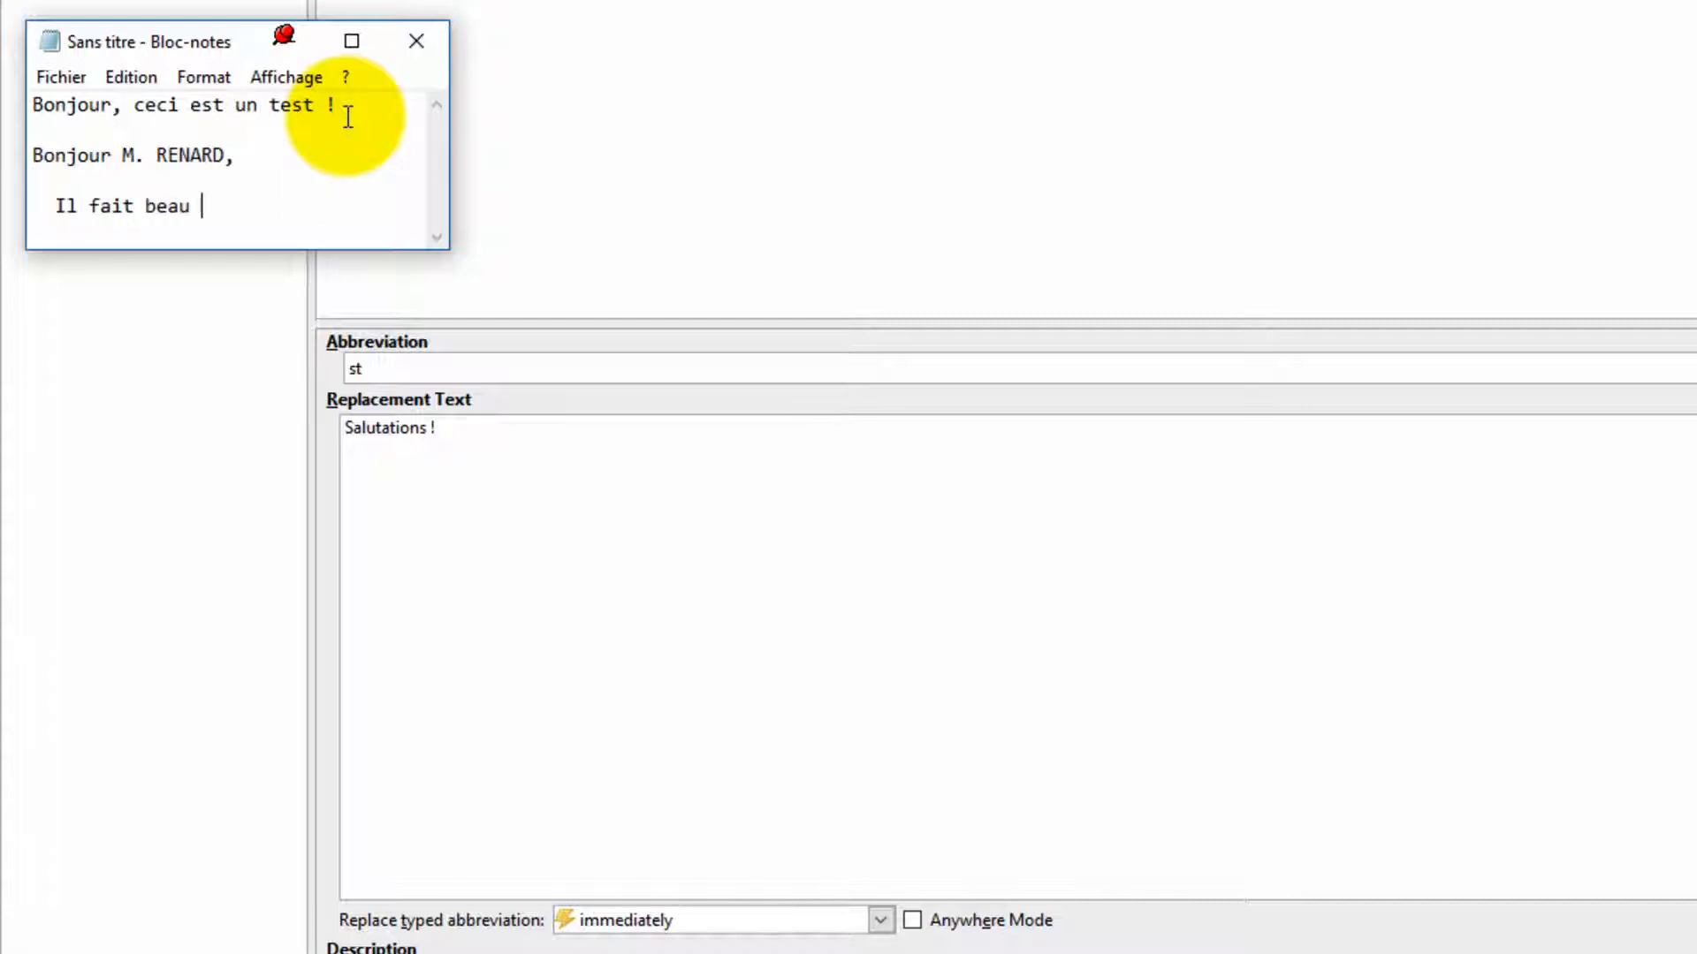
text(aujourd'hui.)
key(Return)
key(Return)
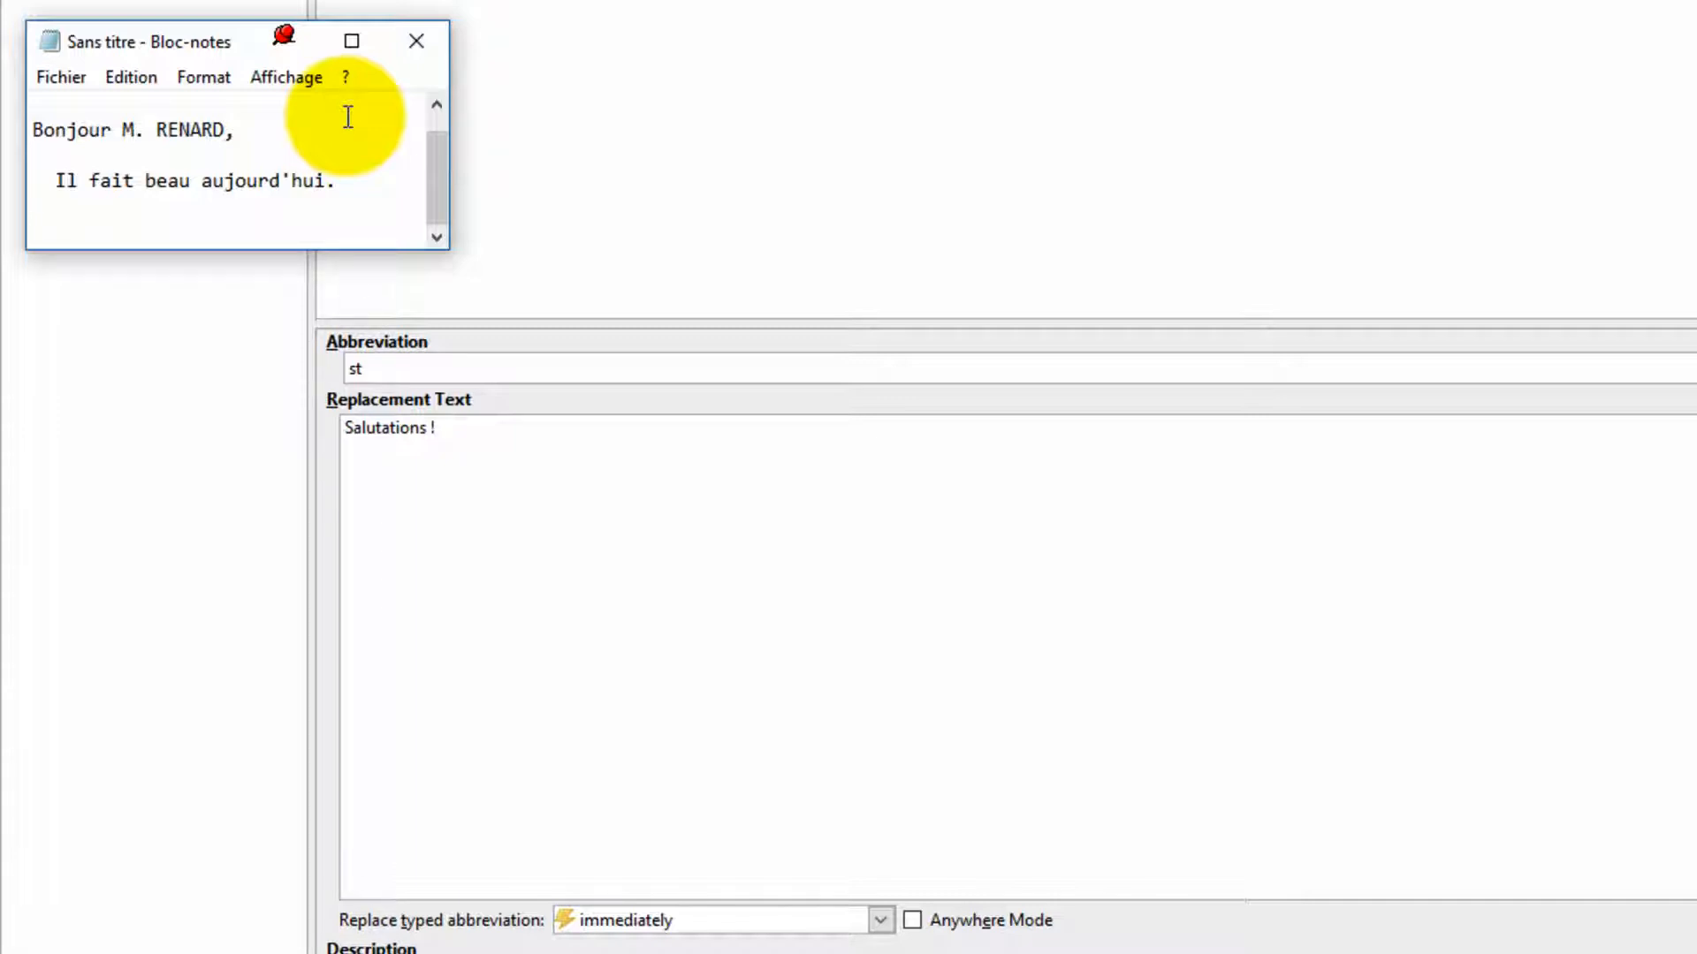
text(st)
key(Return)
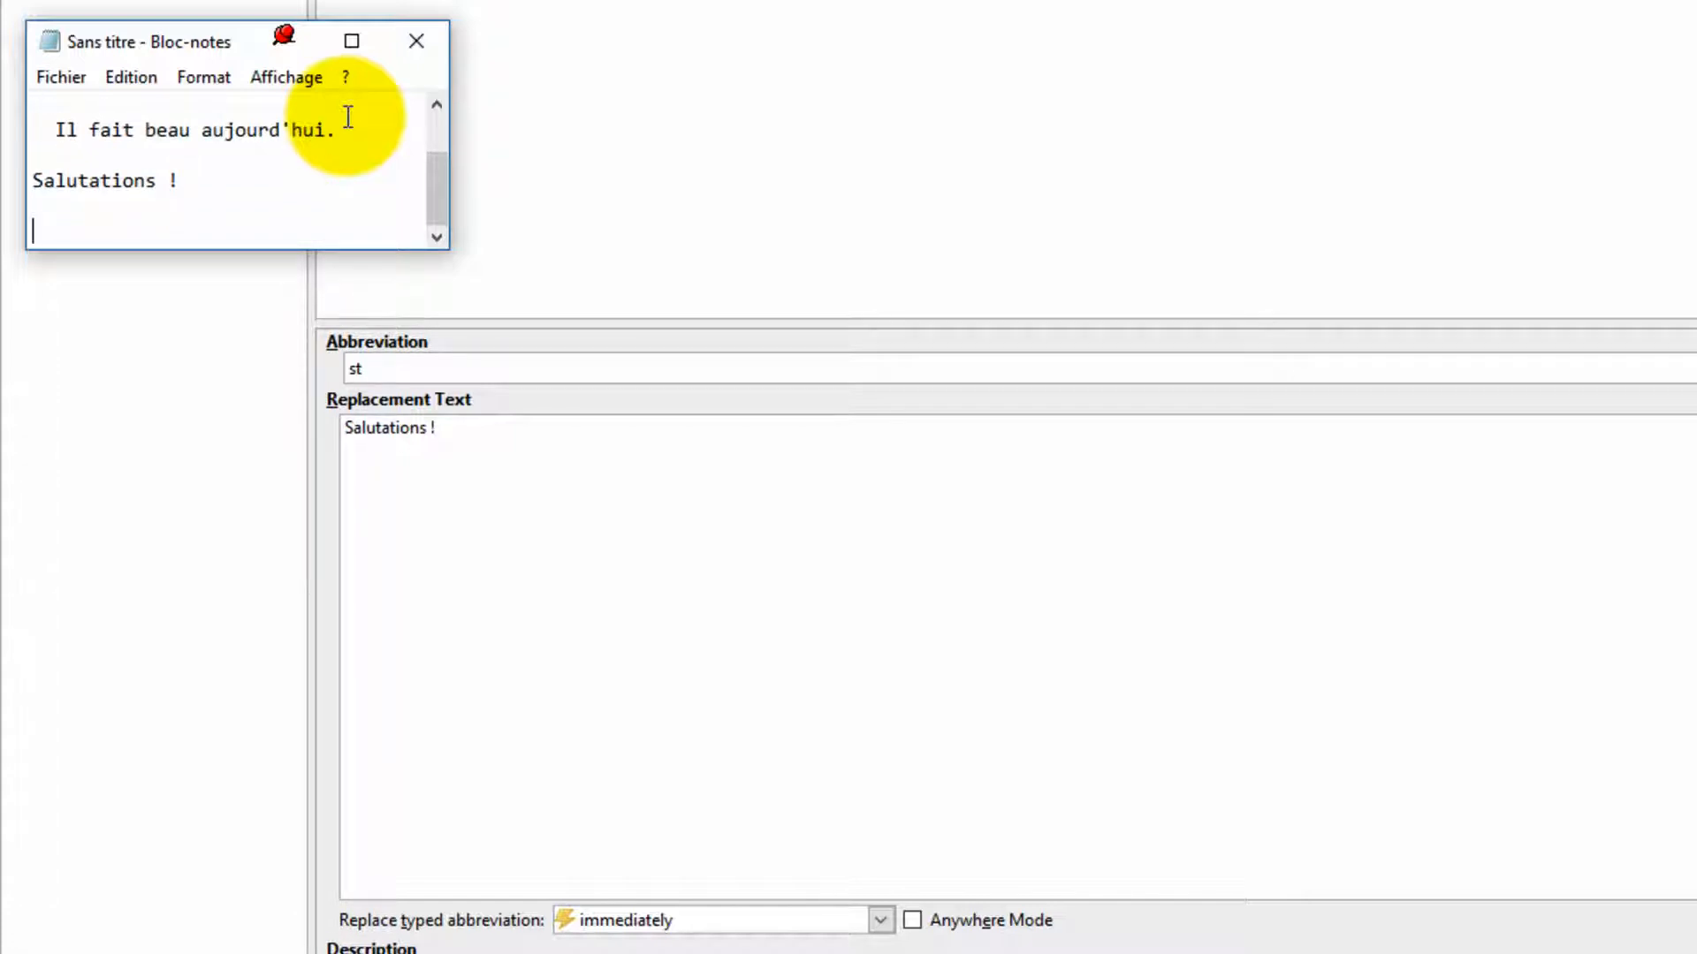
Step: Type a second greeting and the sentence "Il semblerait que votre taille soit st" in Notepad
text(Bonjour M. RENARD,)
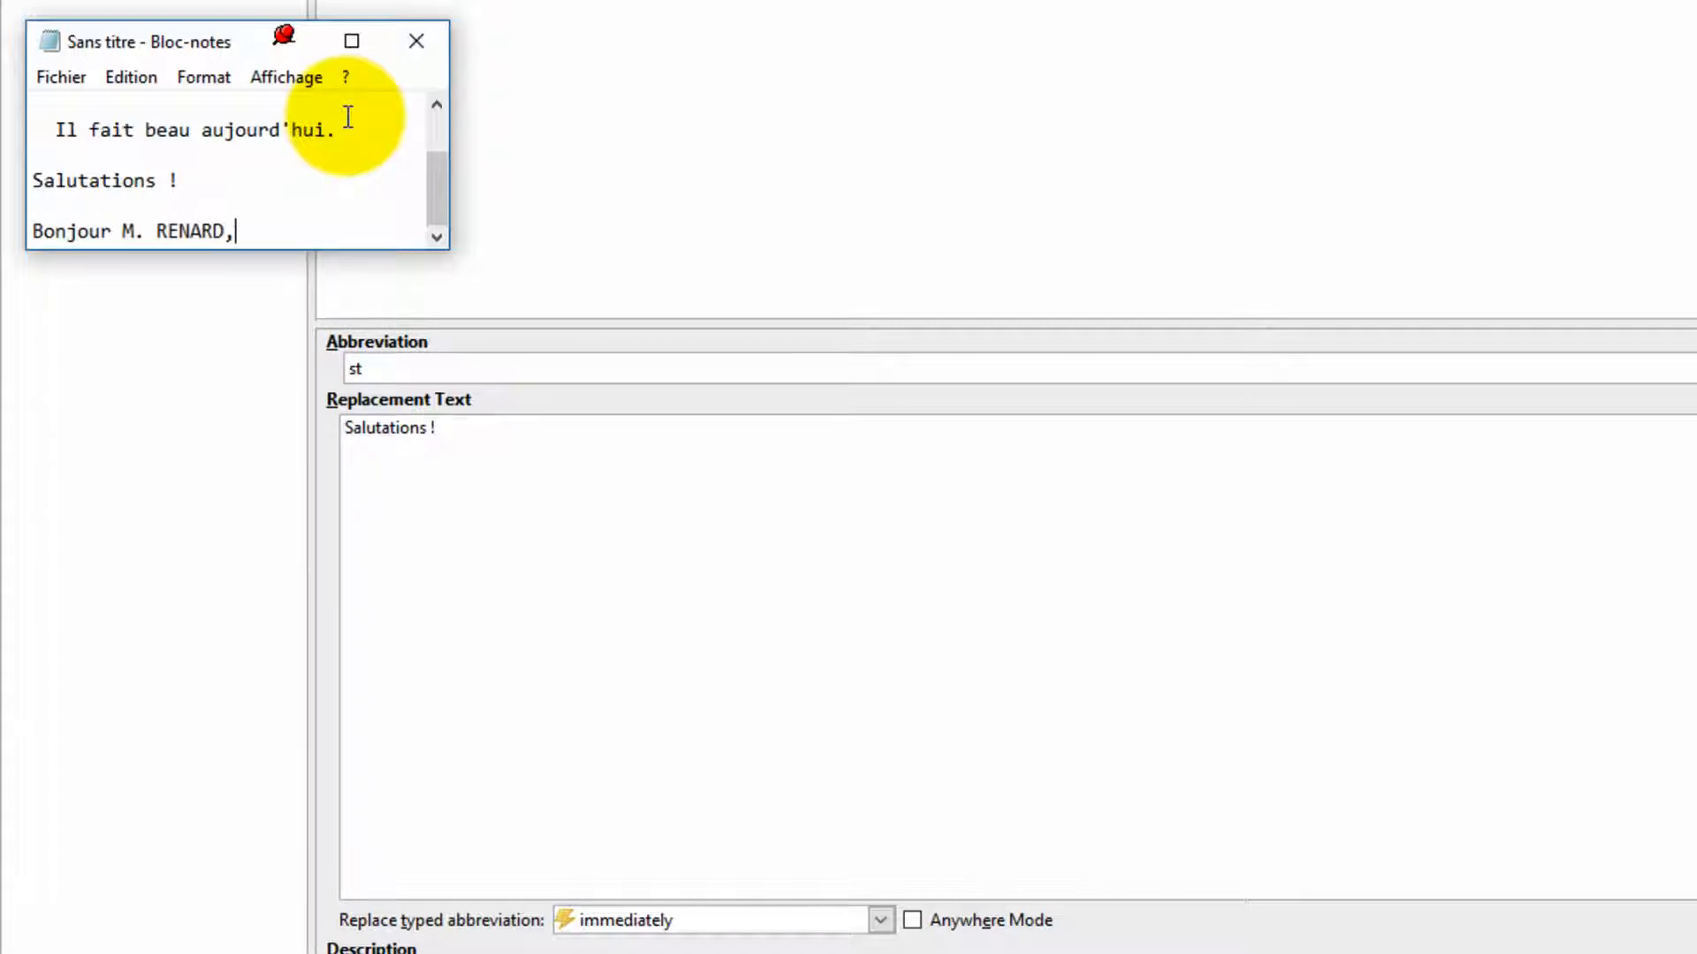
key(Return)
text(Il semble)
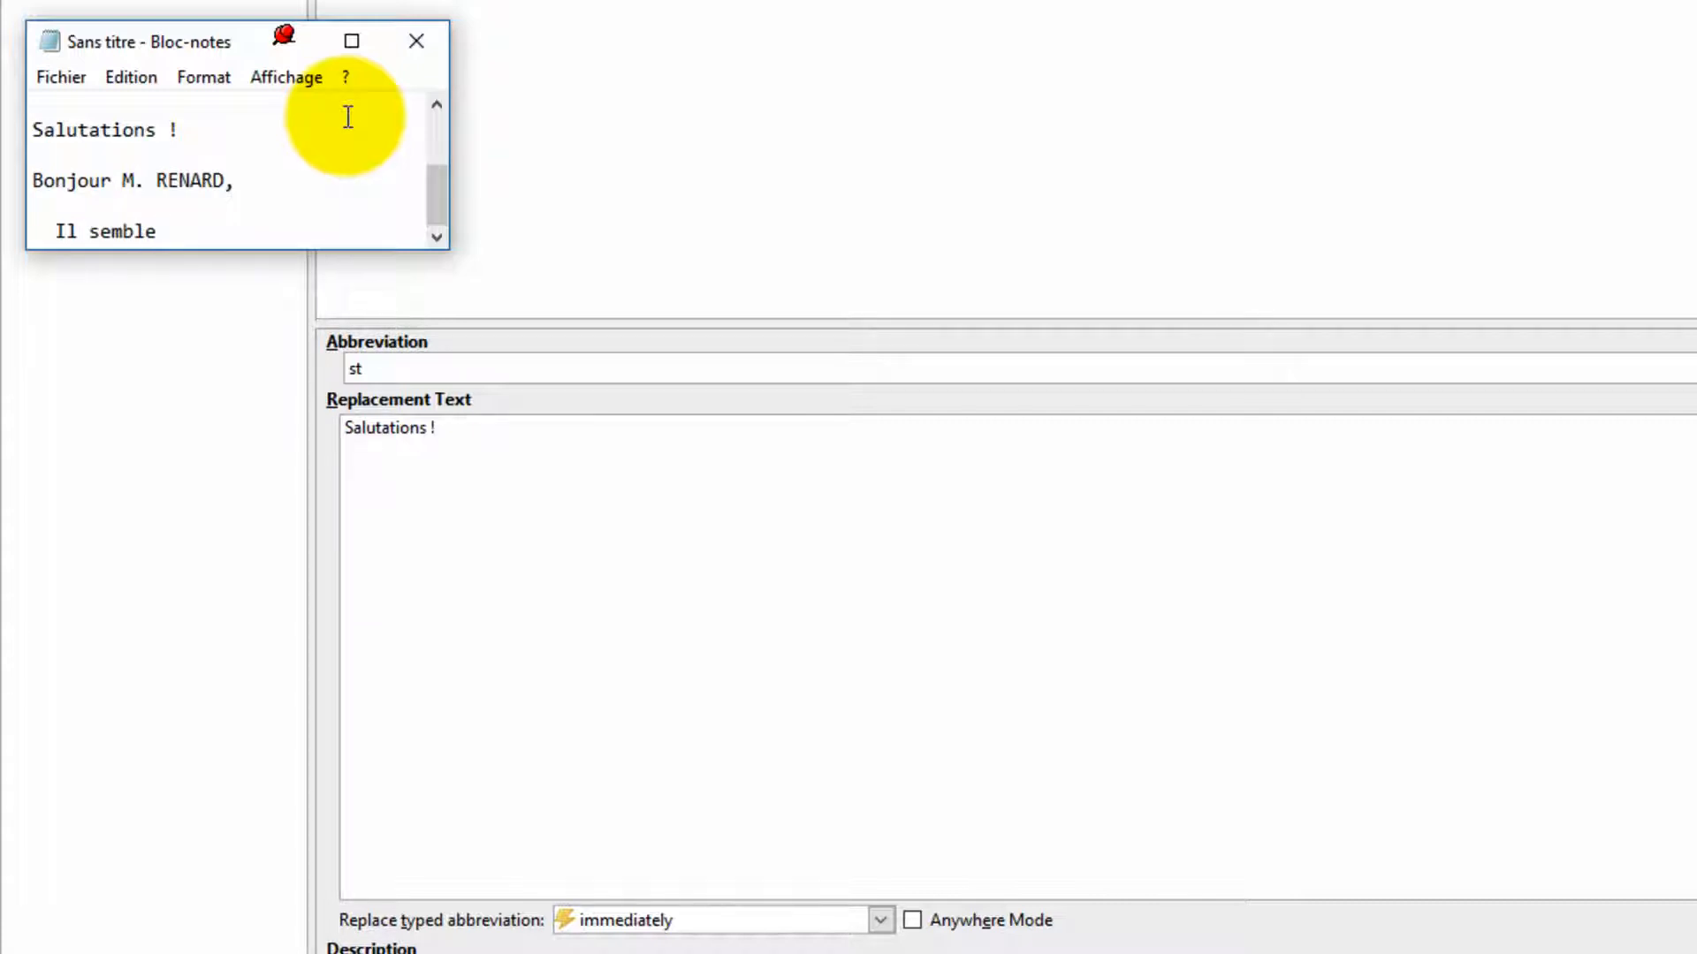
text(rait que votre t)
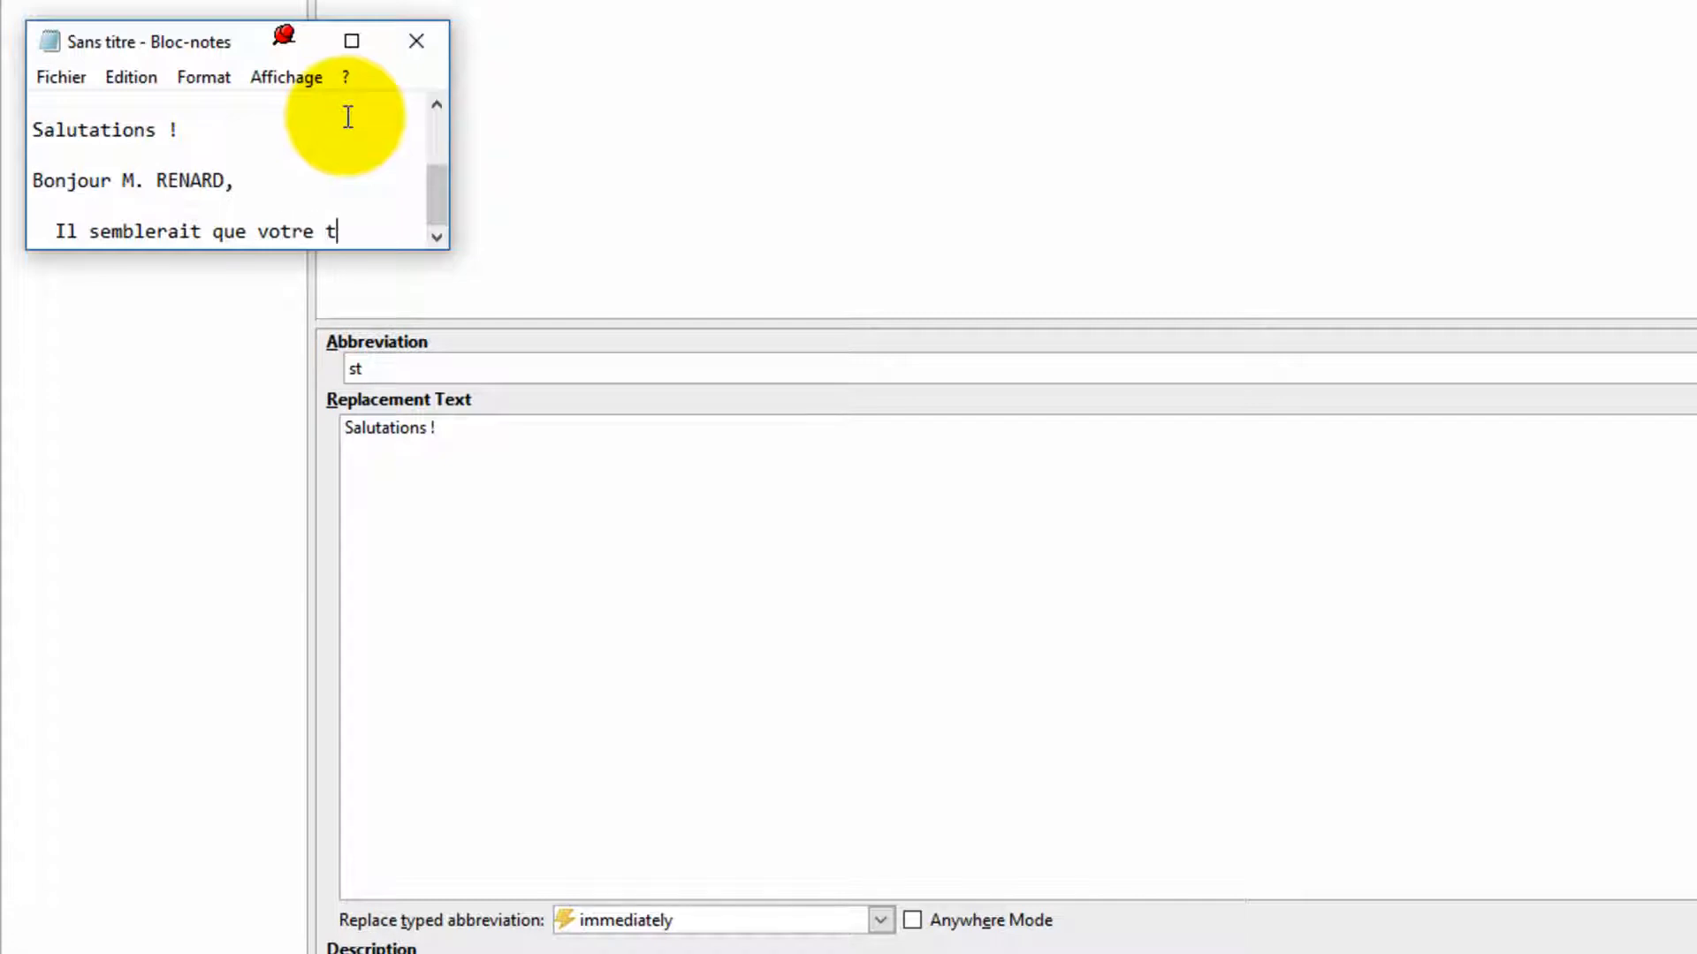
text(aille soit)
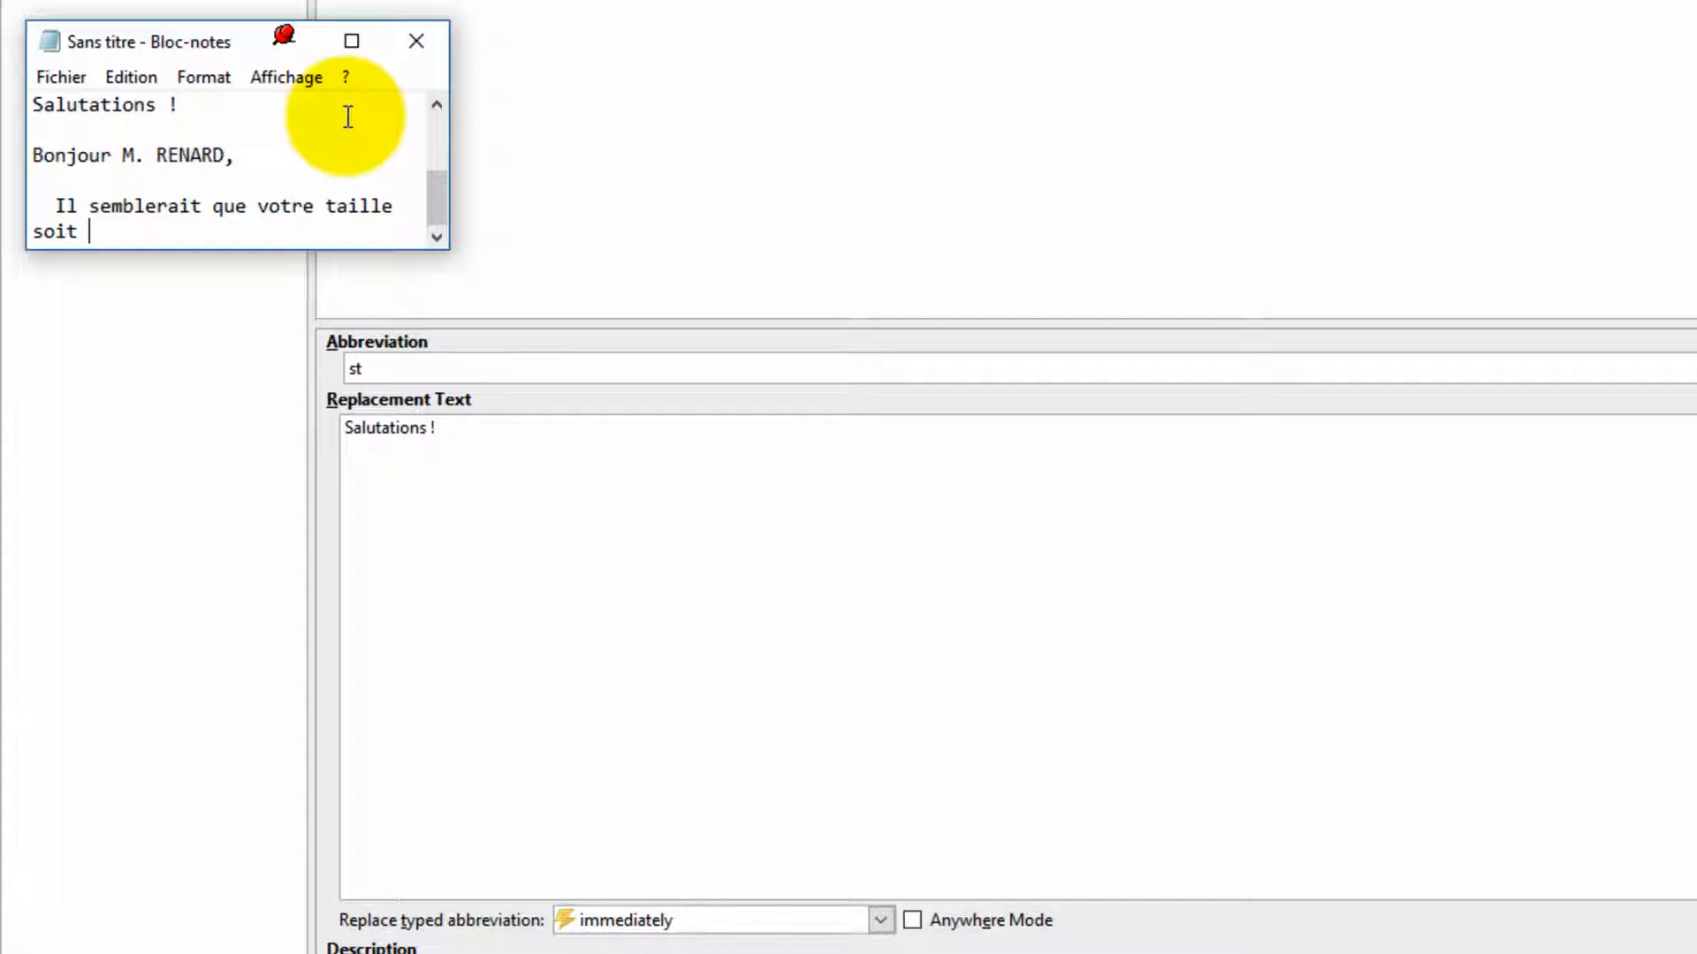
text(st)
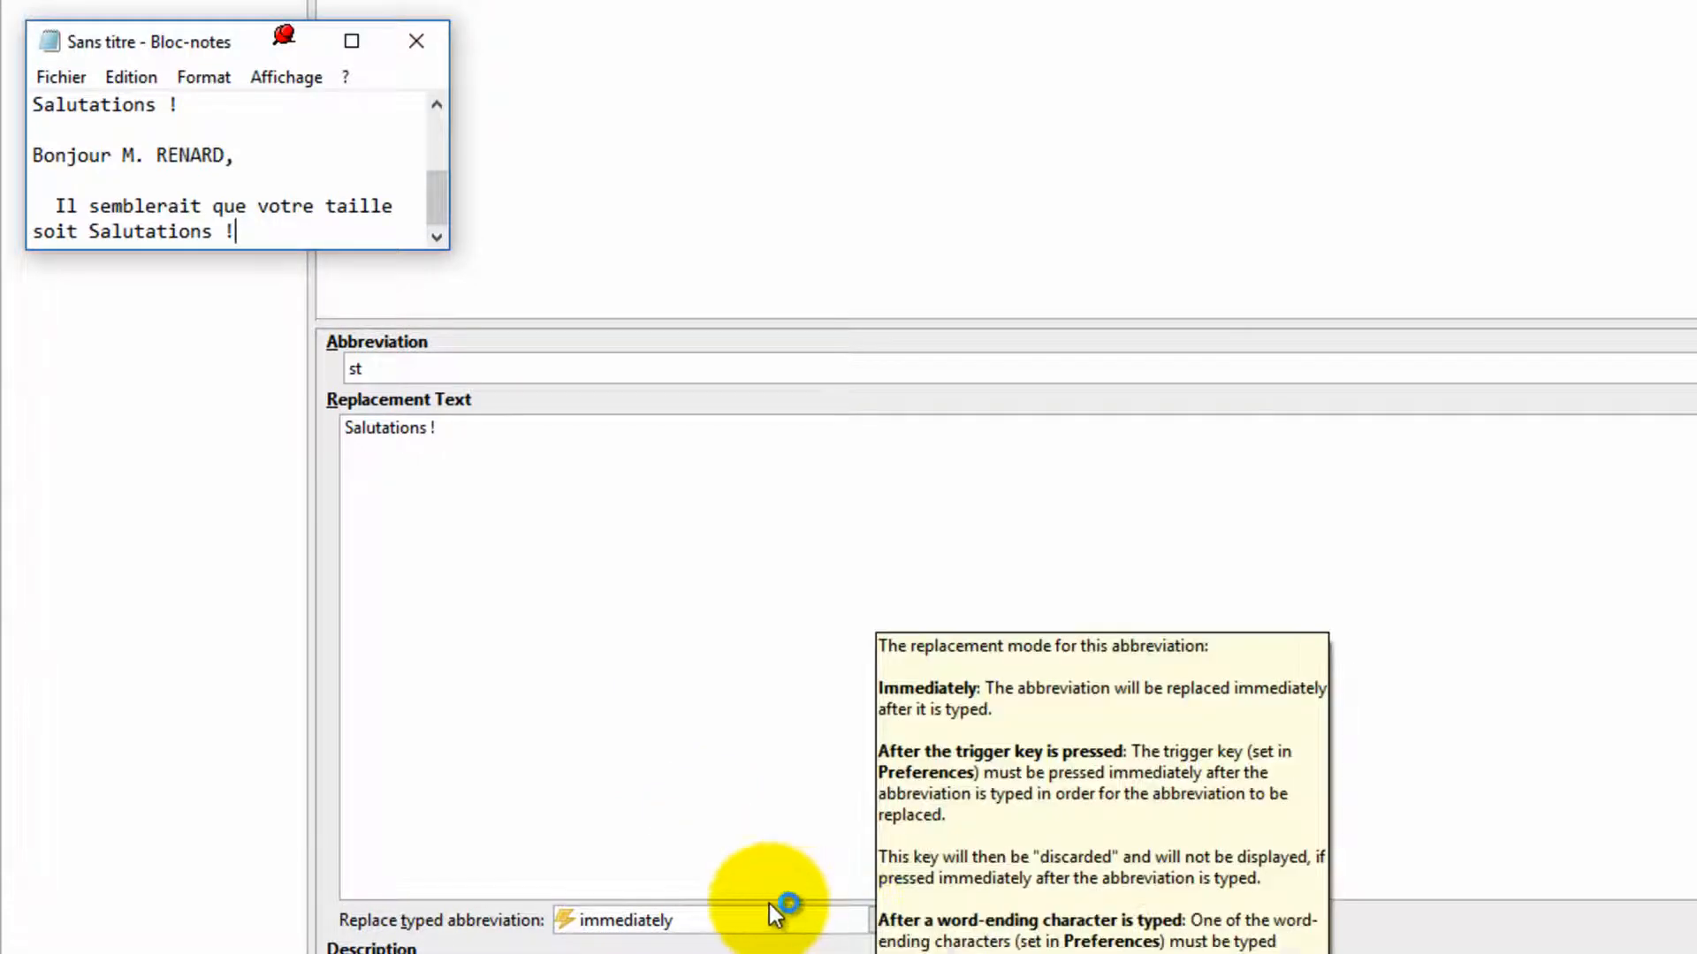
Step: Set st's replace typed abbreviation option to after the trigger key is pressed and apply it
click(880, 923)
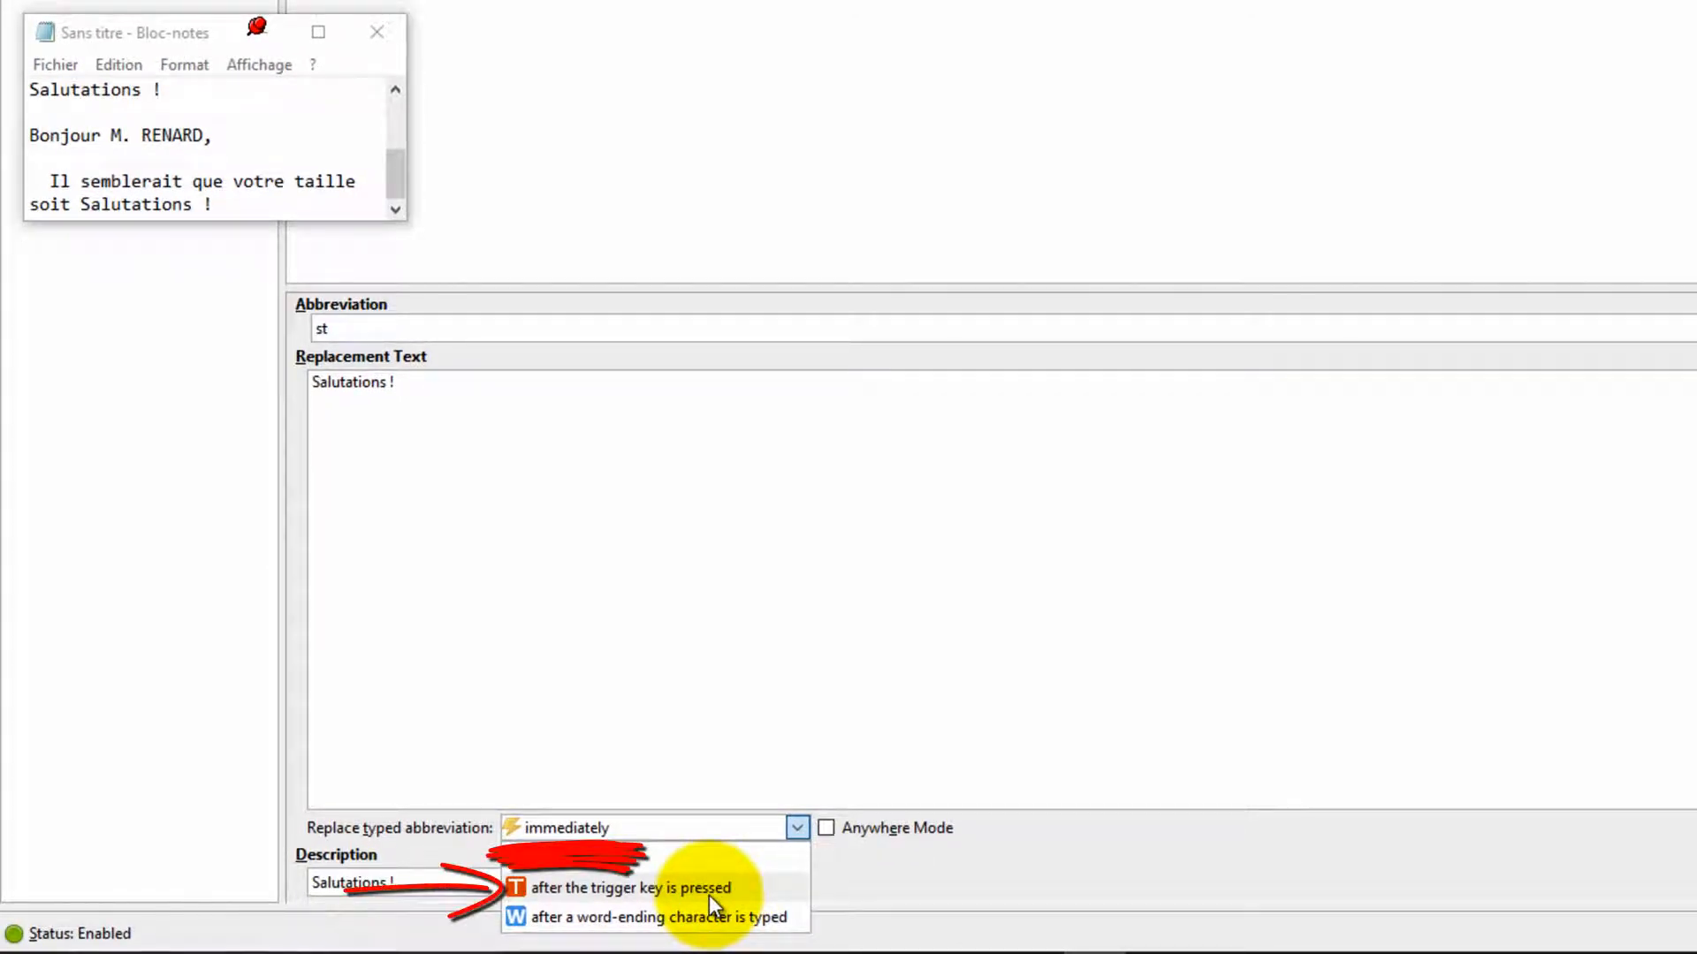
click(712, 887)
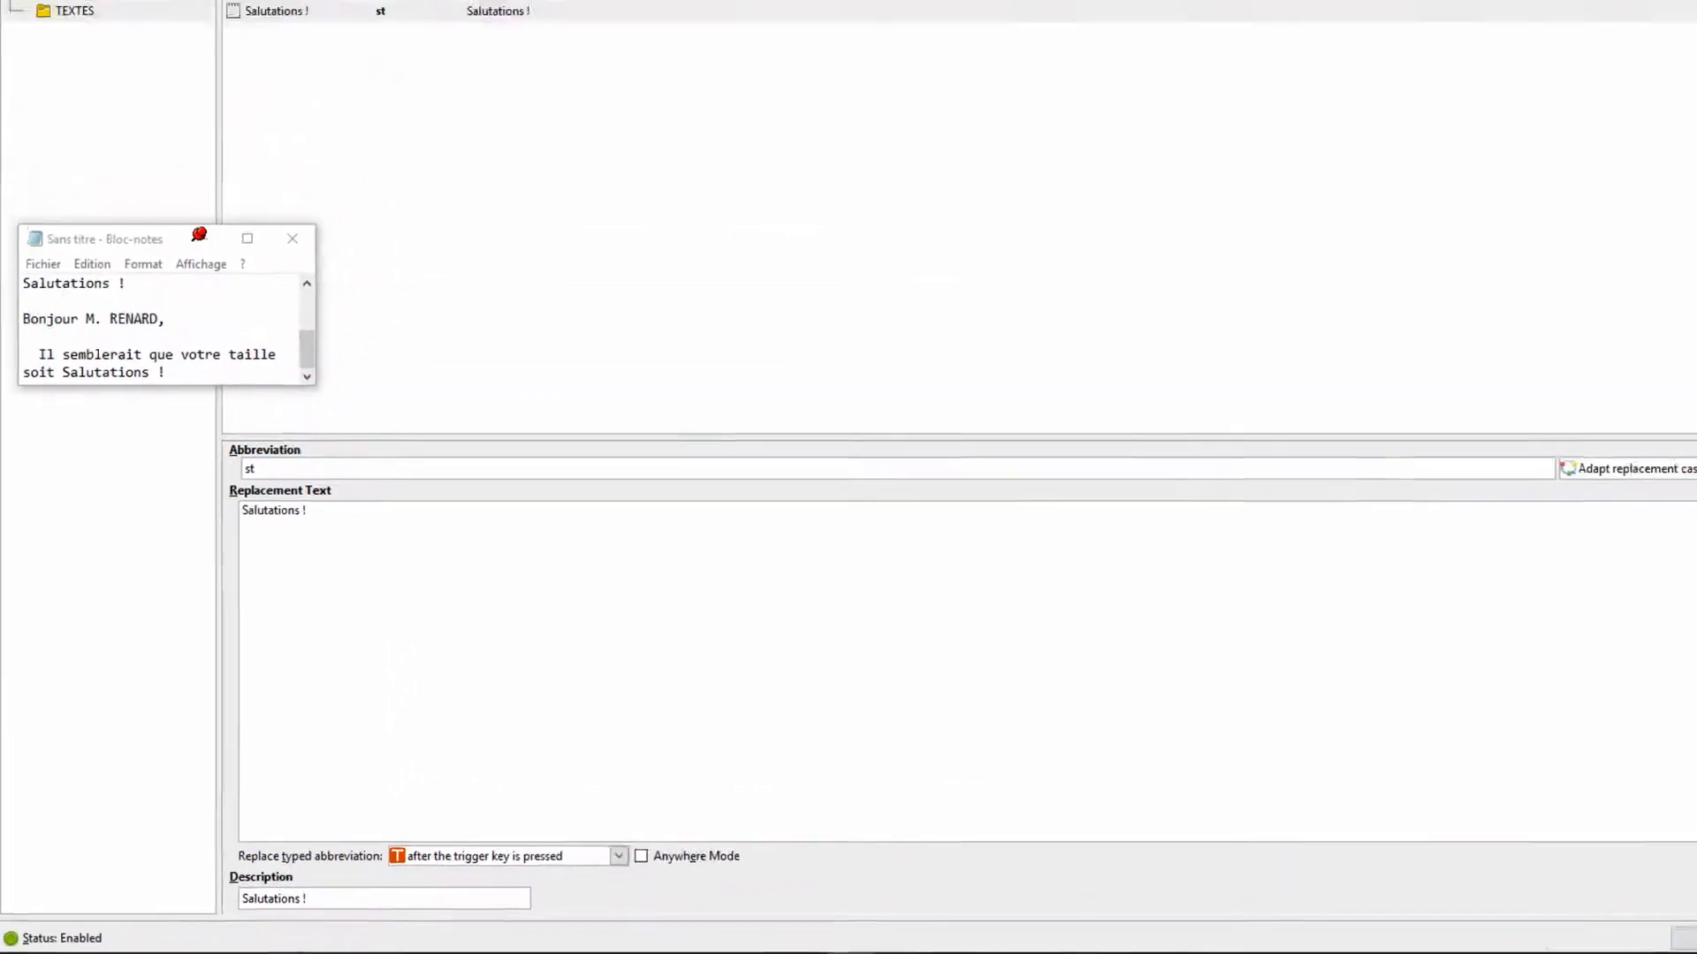
click(1664, 940)
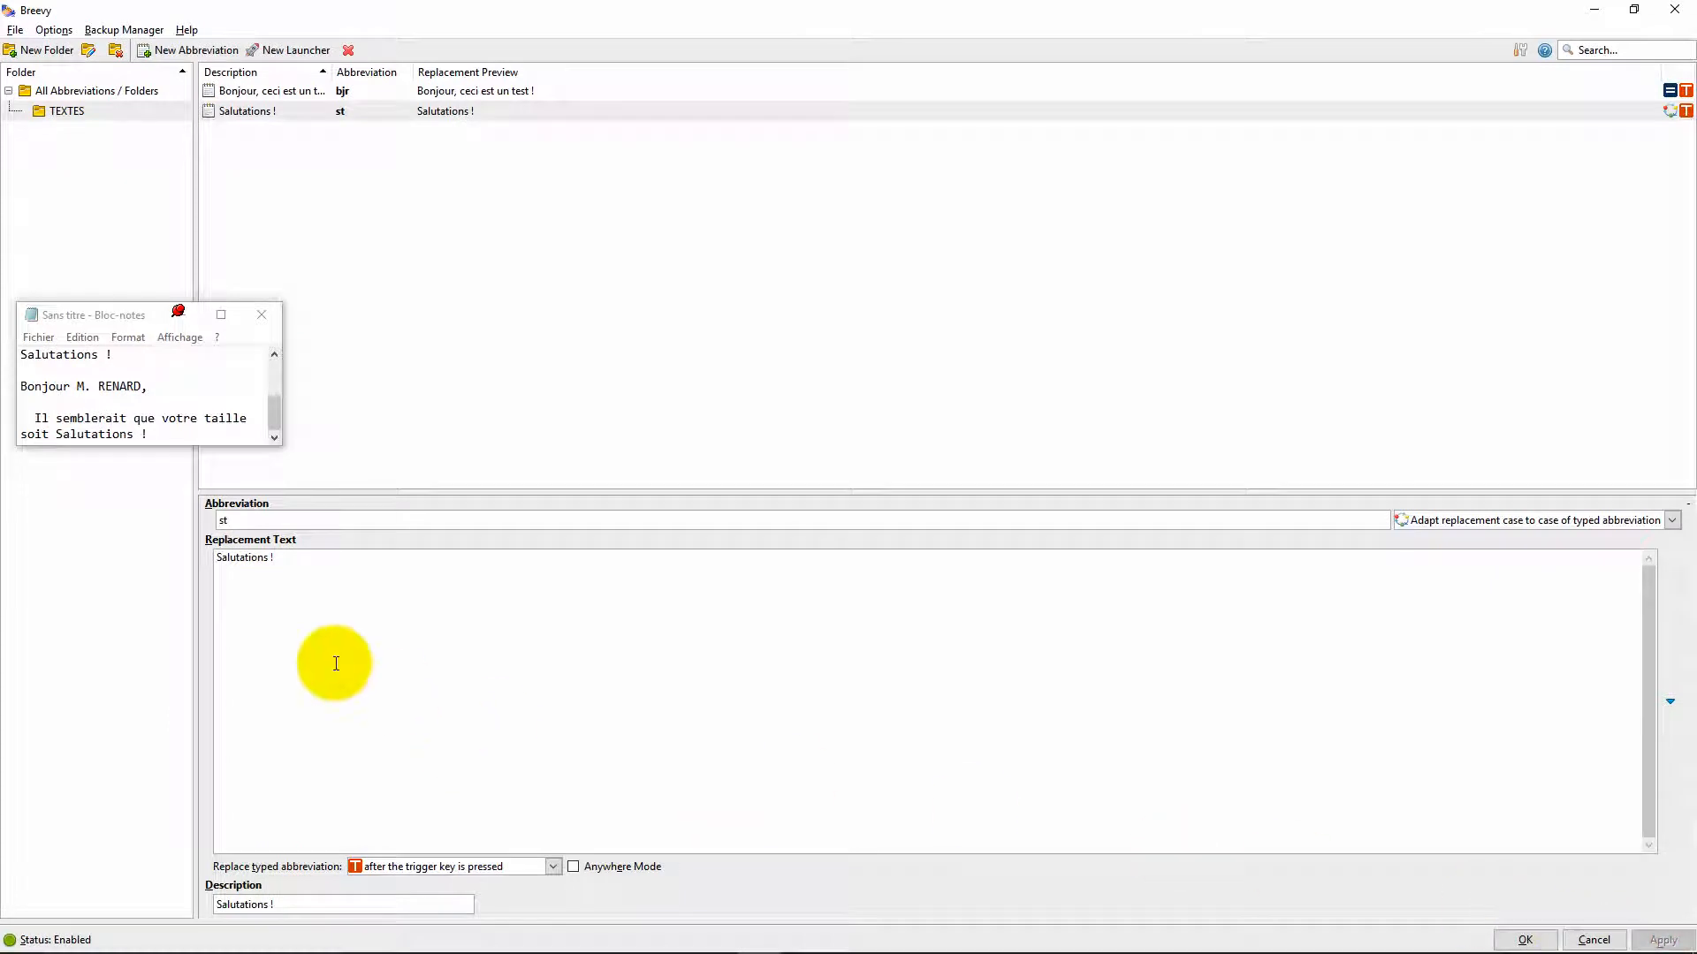
Step: Replace the expanded text at the end of the Notepad sentence with "standard !"
click(181, 427)
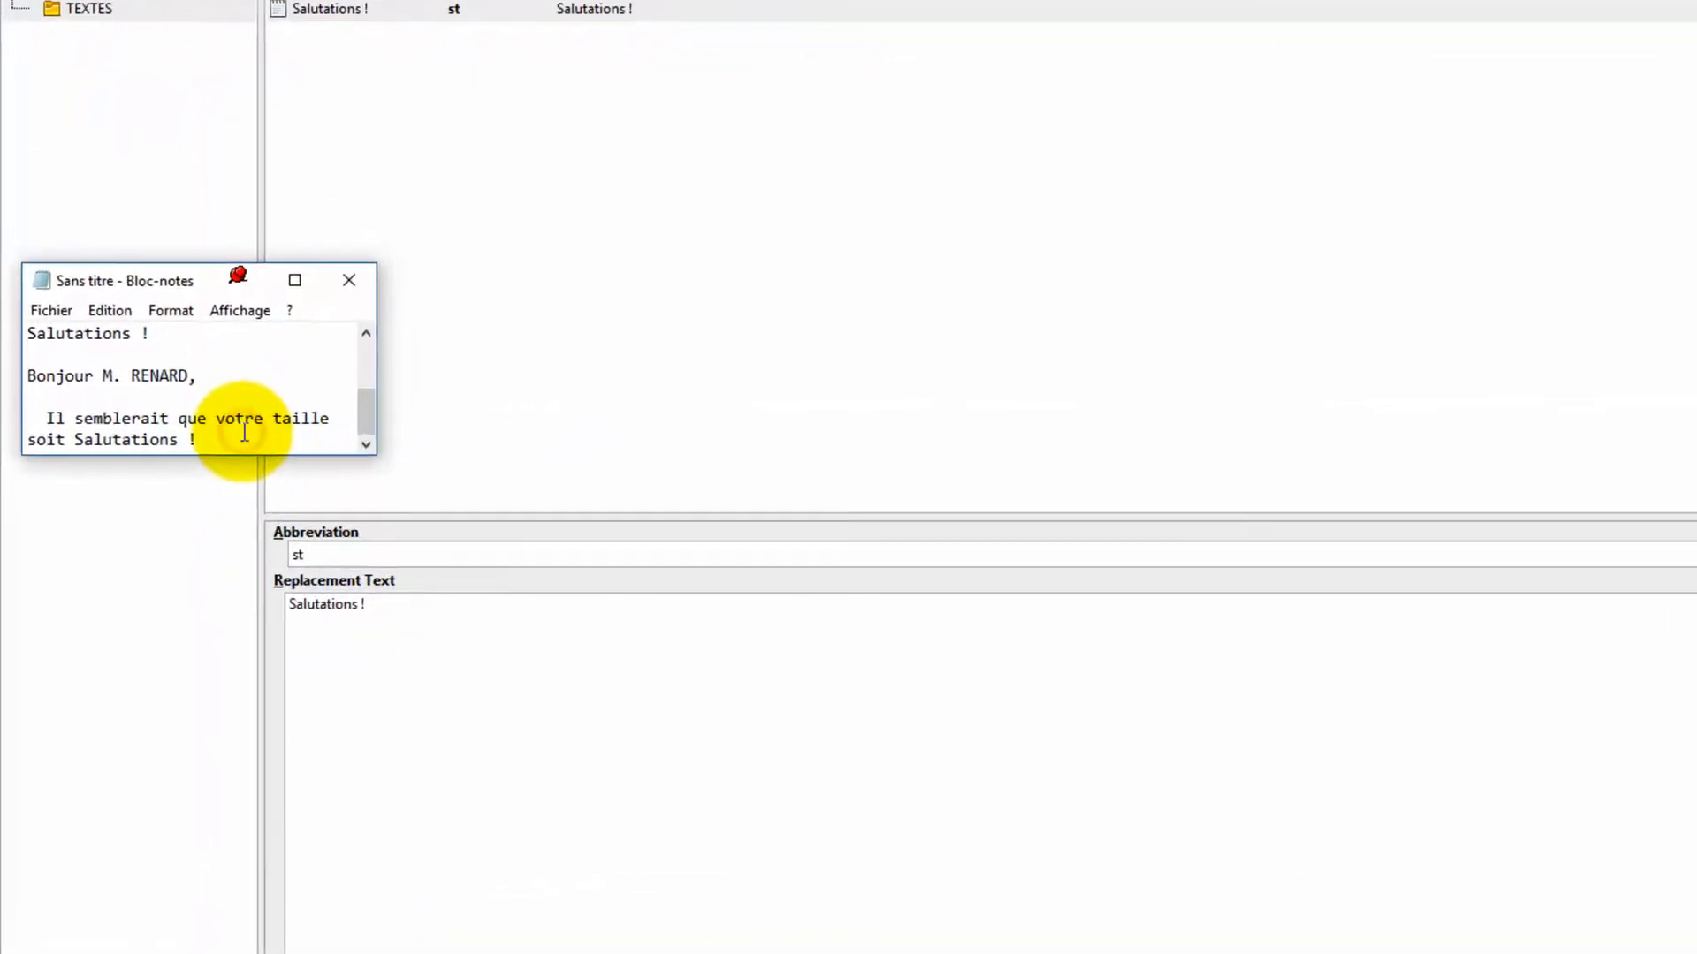
key(BackSpace)
key(BackSpace)
key(BackSpace)
key(BackSpace)
key(BackSpace)
key(BackSpace)
key(BackSpace)
key(BackSpace)
key(BackSpace)
key(BackSpace)
key(BackSpace)
key(BackSpace)
key(BackSpace)
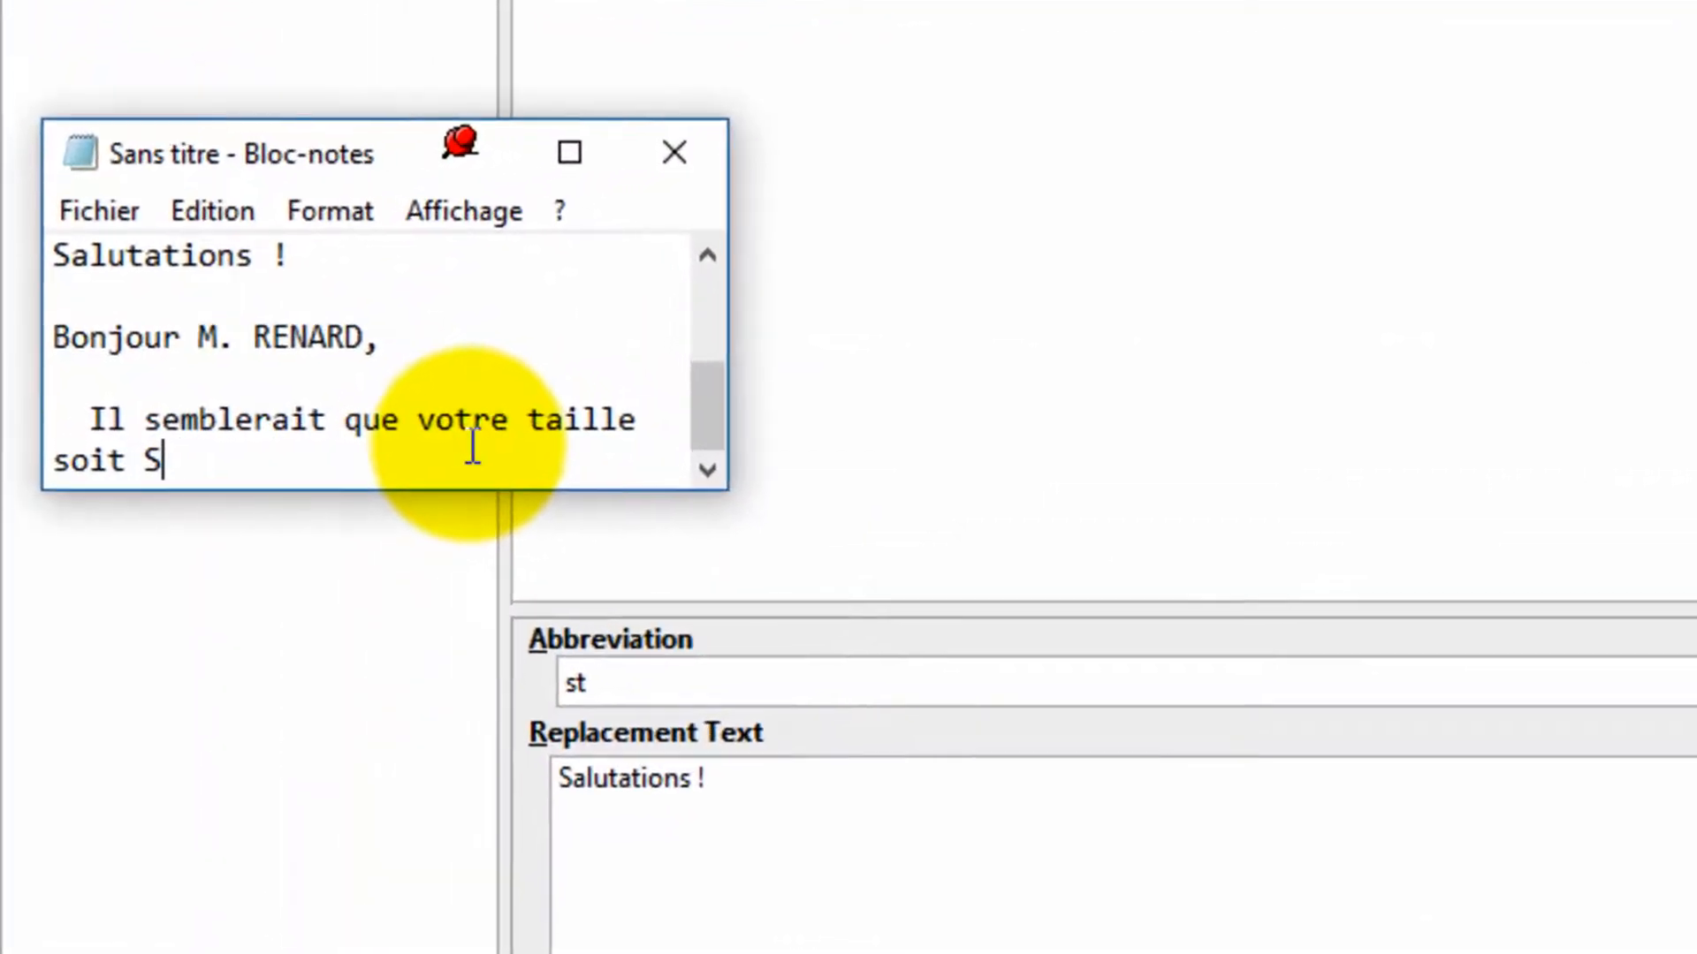
text(sta)
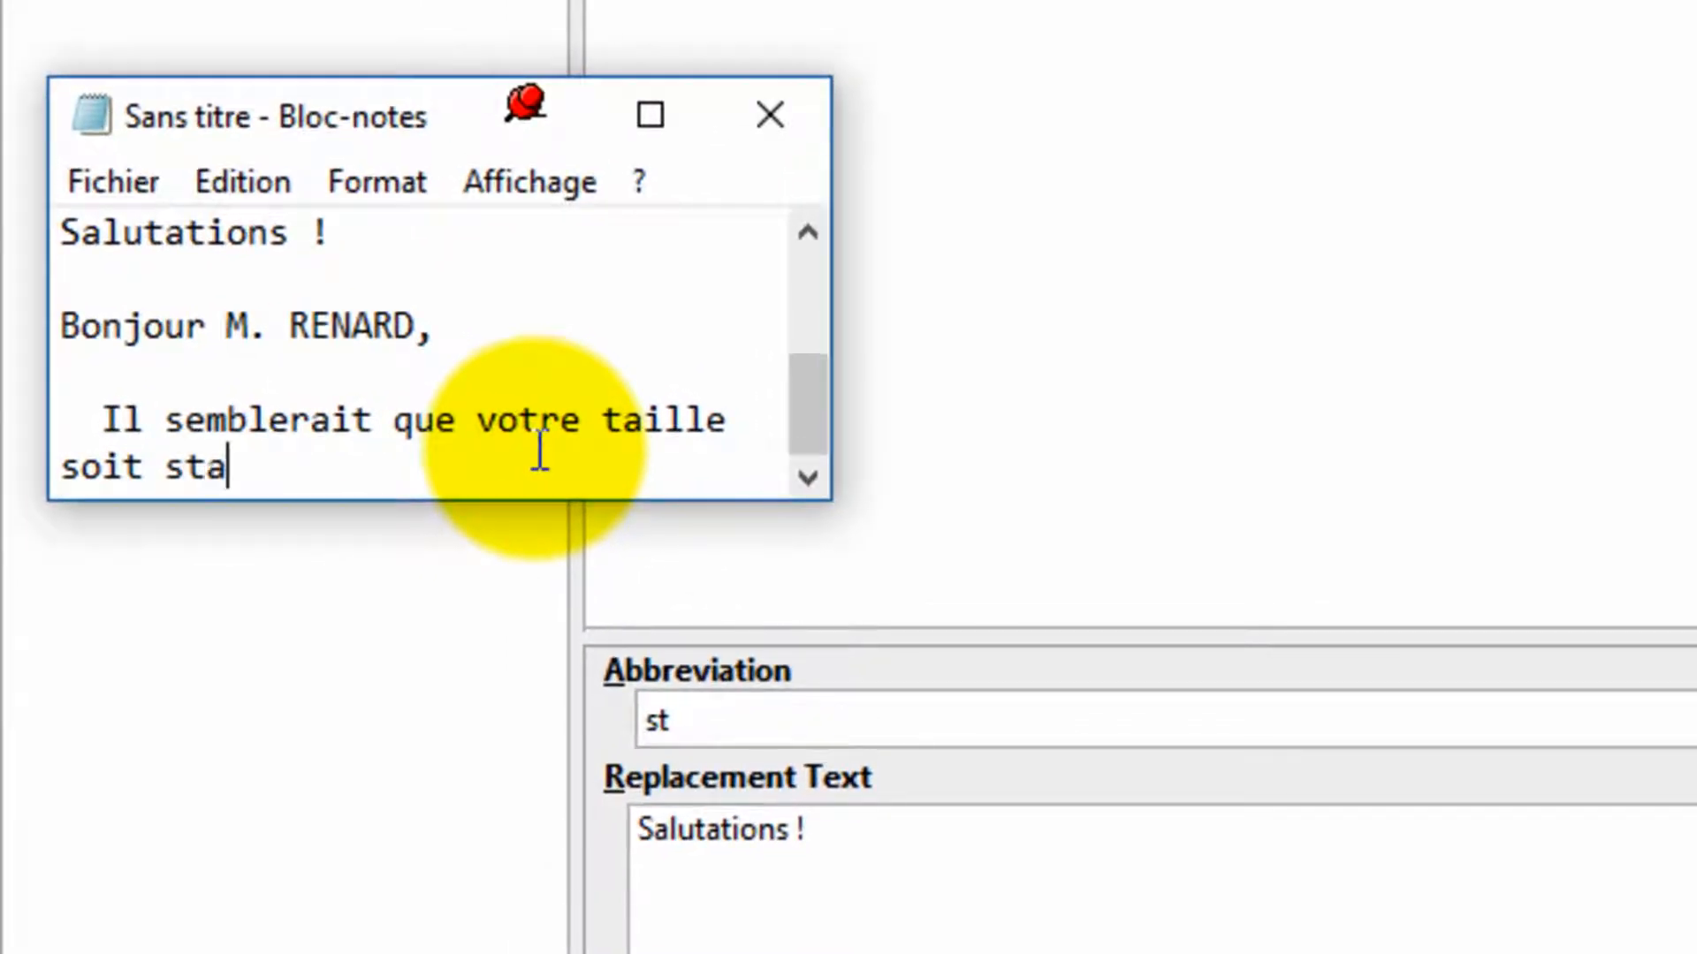
text(ndard !)
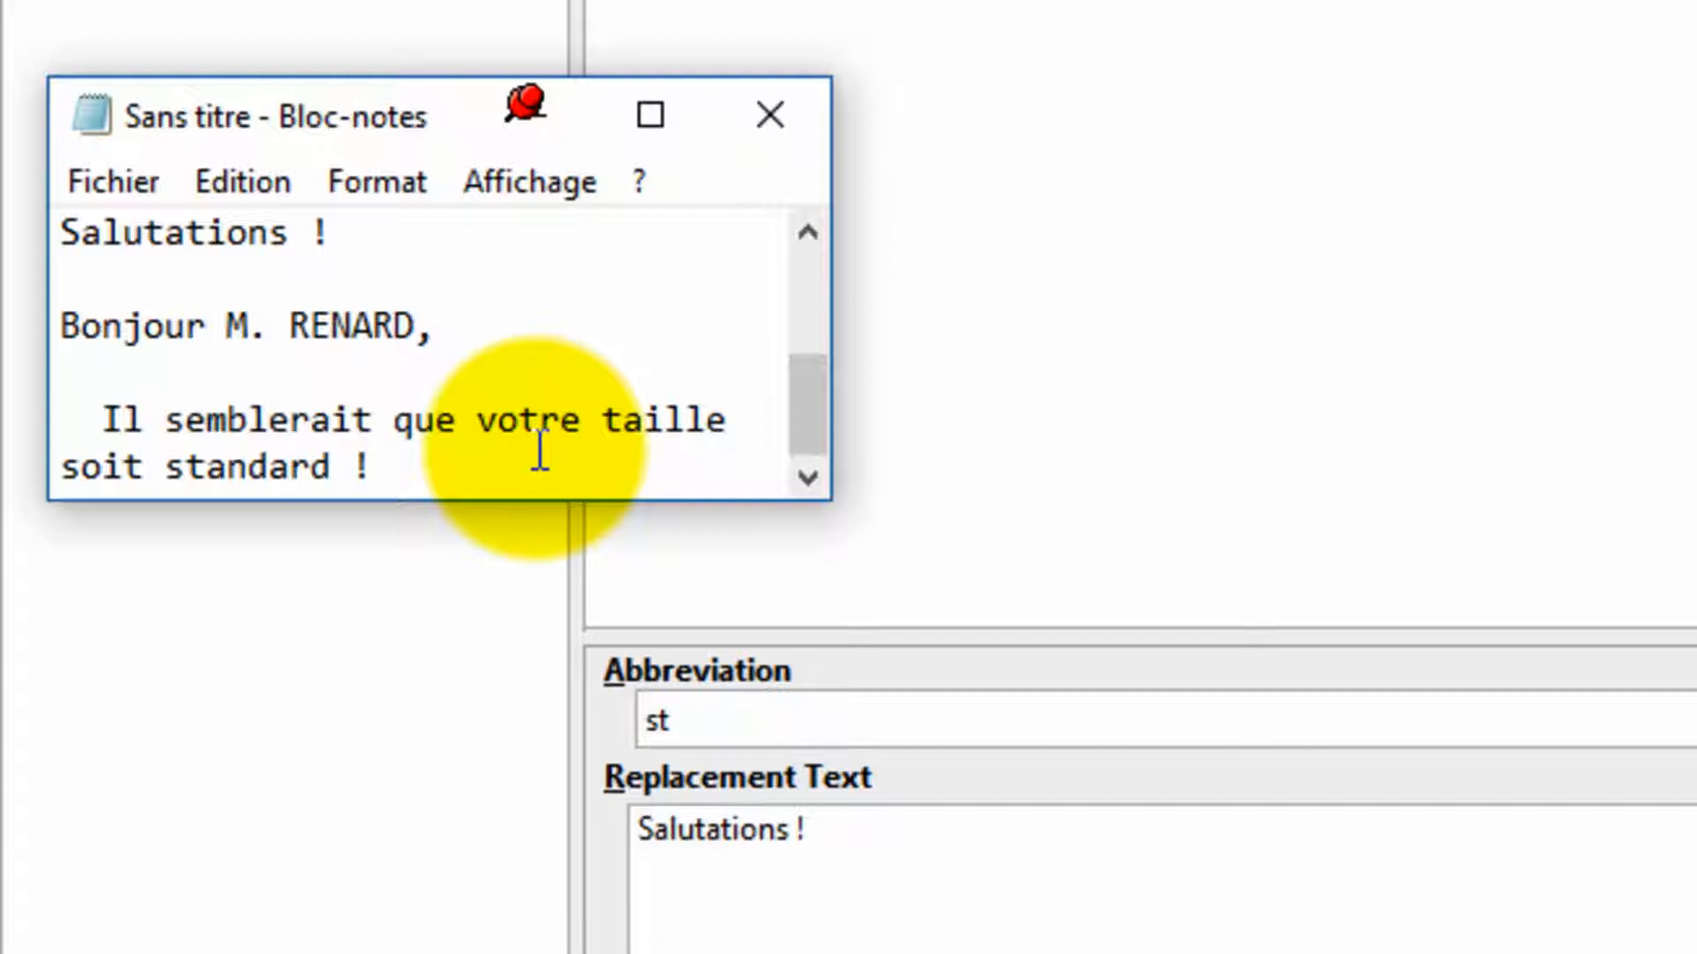
Step: Start a new paragraph in Notepad and type st followed by a space to test the trigger
key(Return)
key(Return)
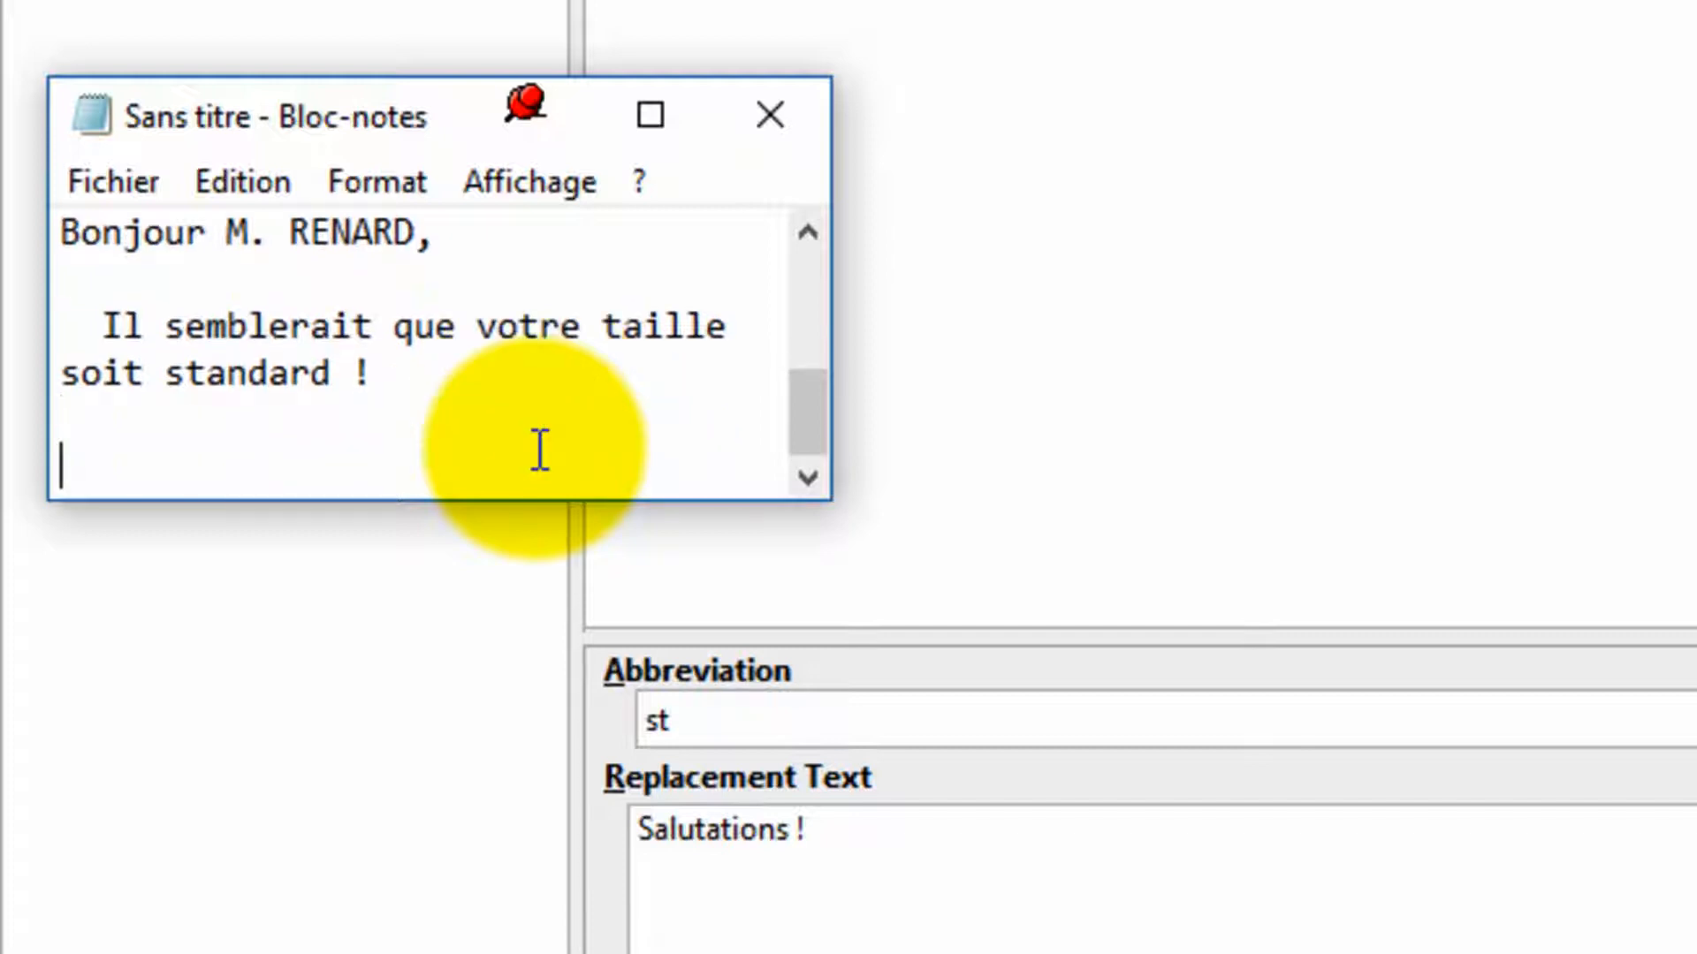
text(st)
key(space)
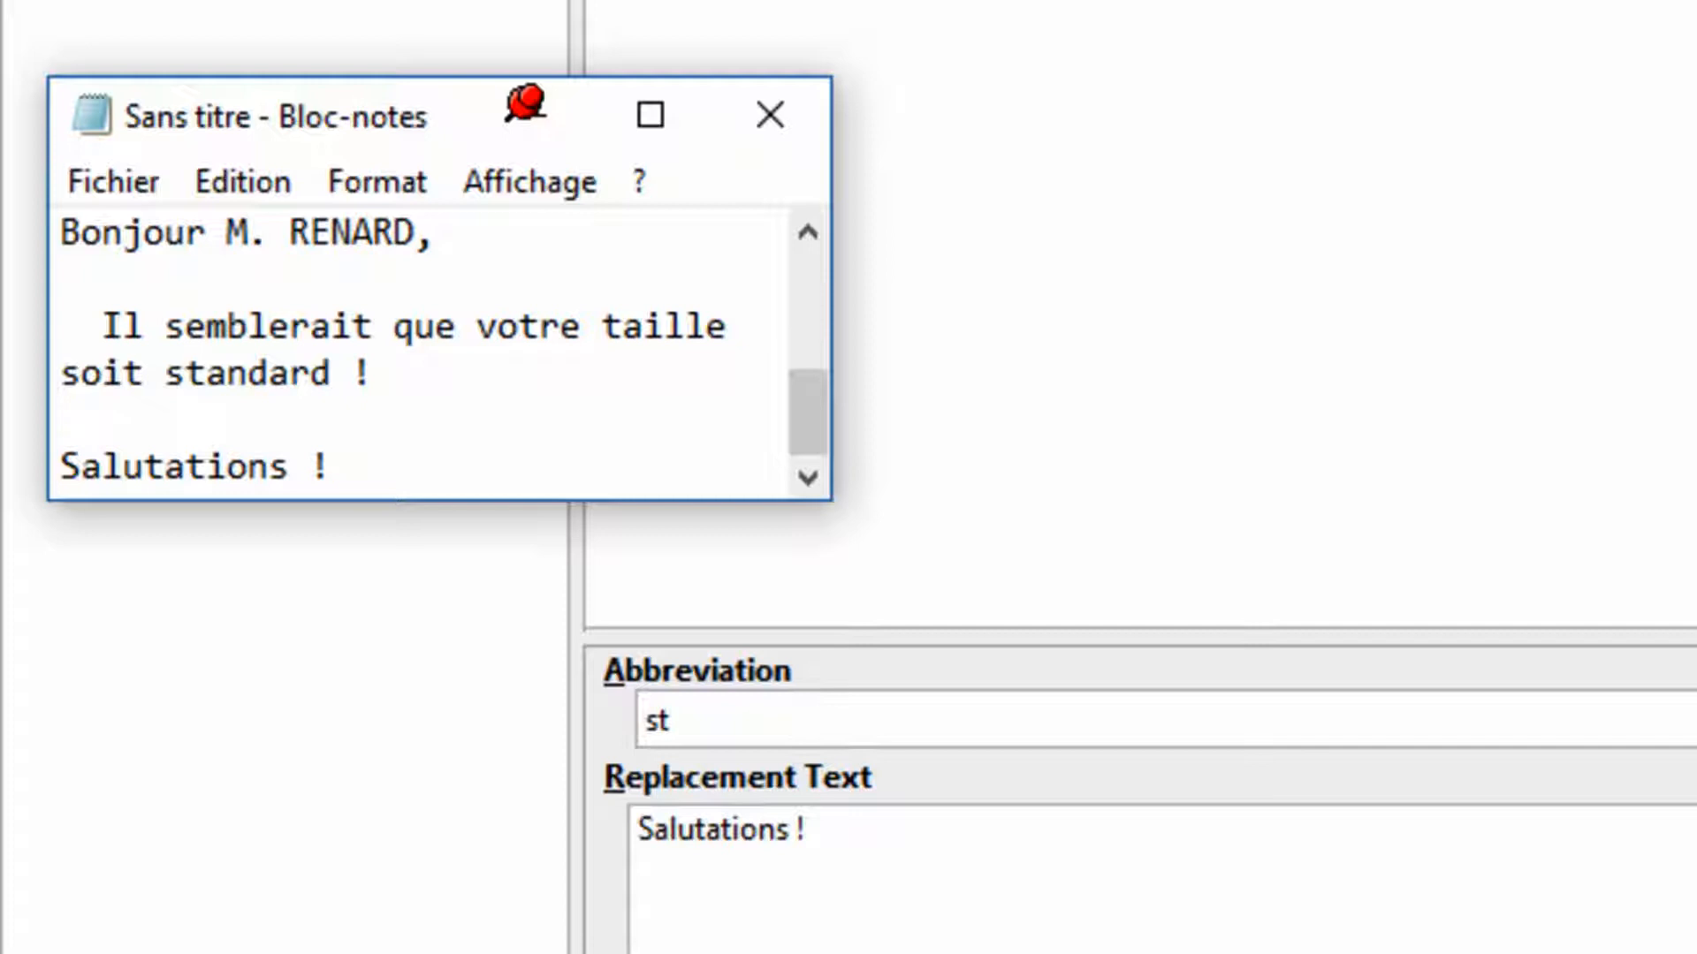
Step: Set st's replace typed abbreviation option to after a word-ending character is typed
click(773, 808)
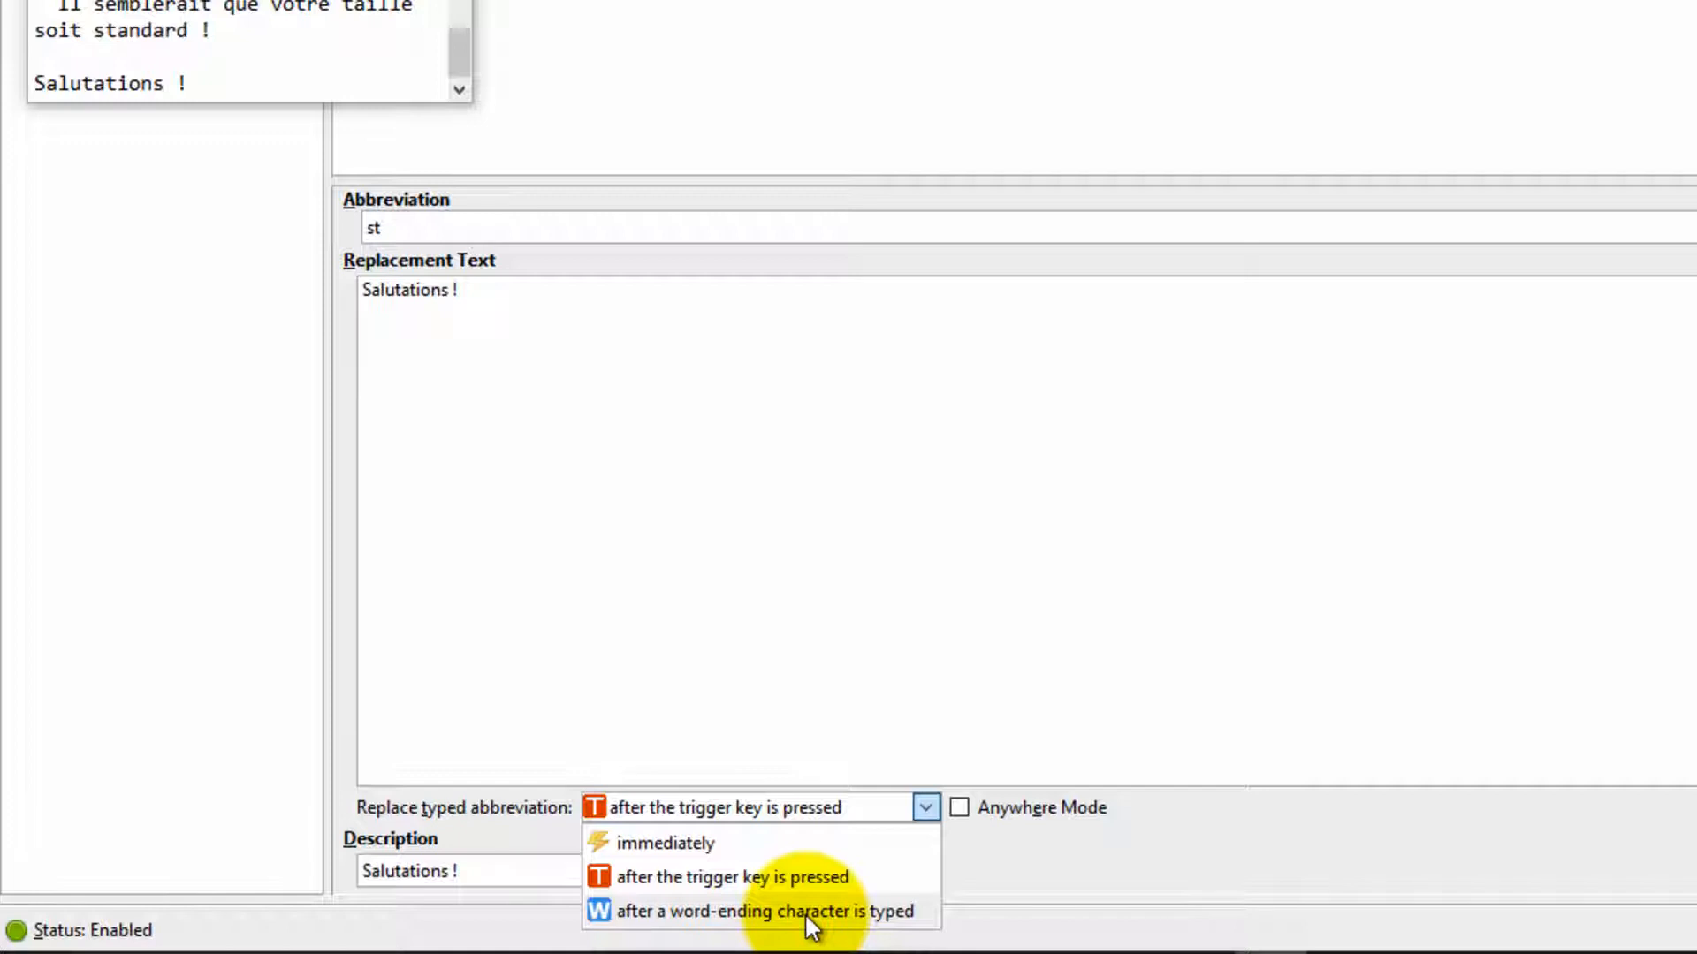
click(633, 907)
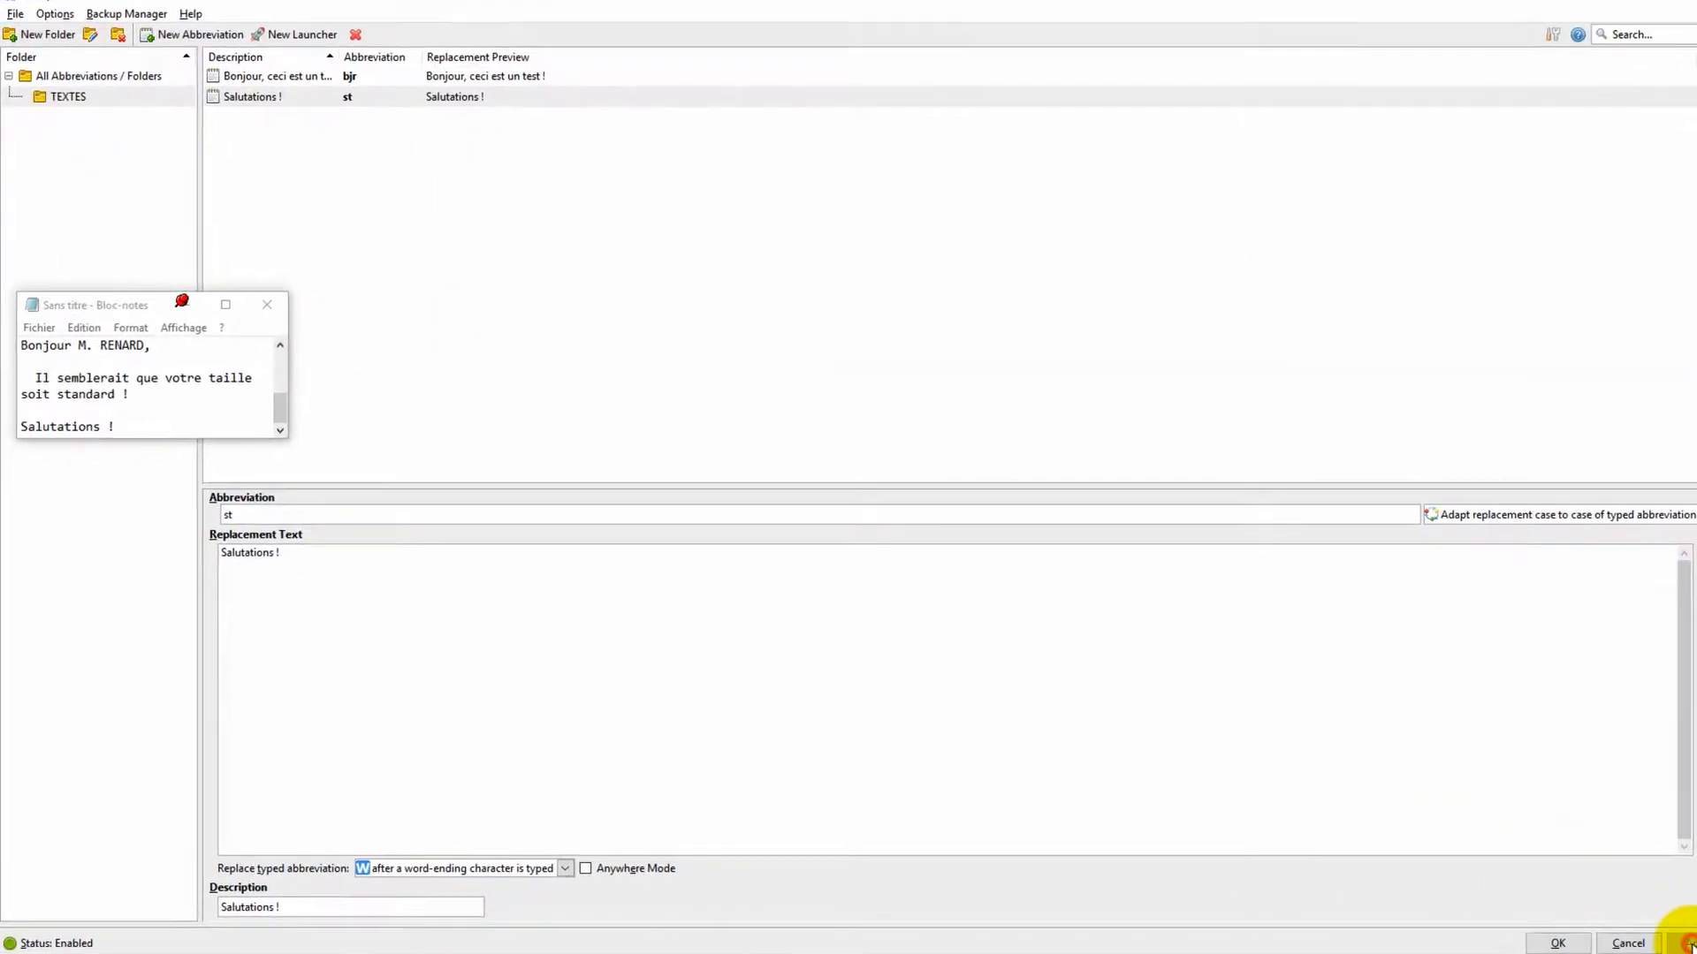
Step: Add a new line in Notepad reading "Taille standard"
click(138, 428)
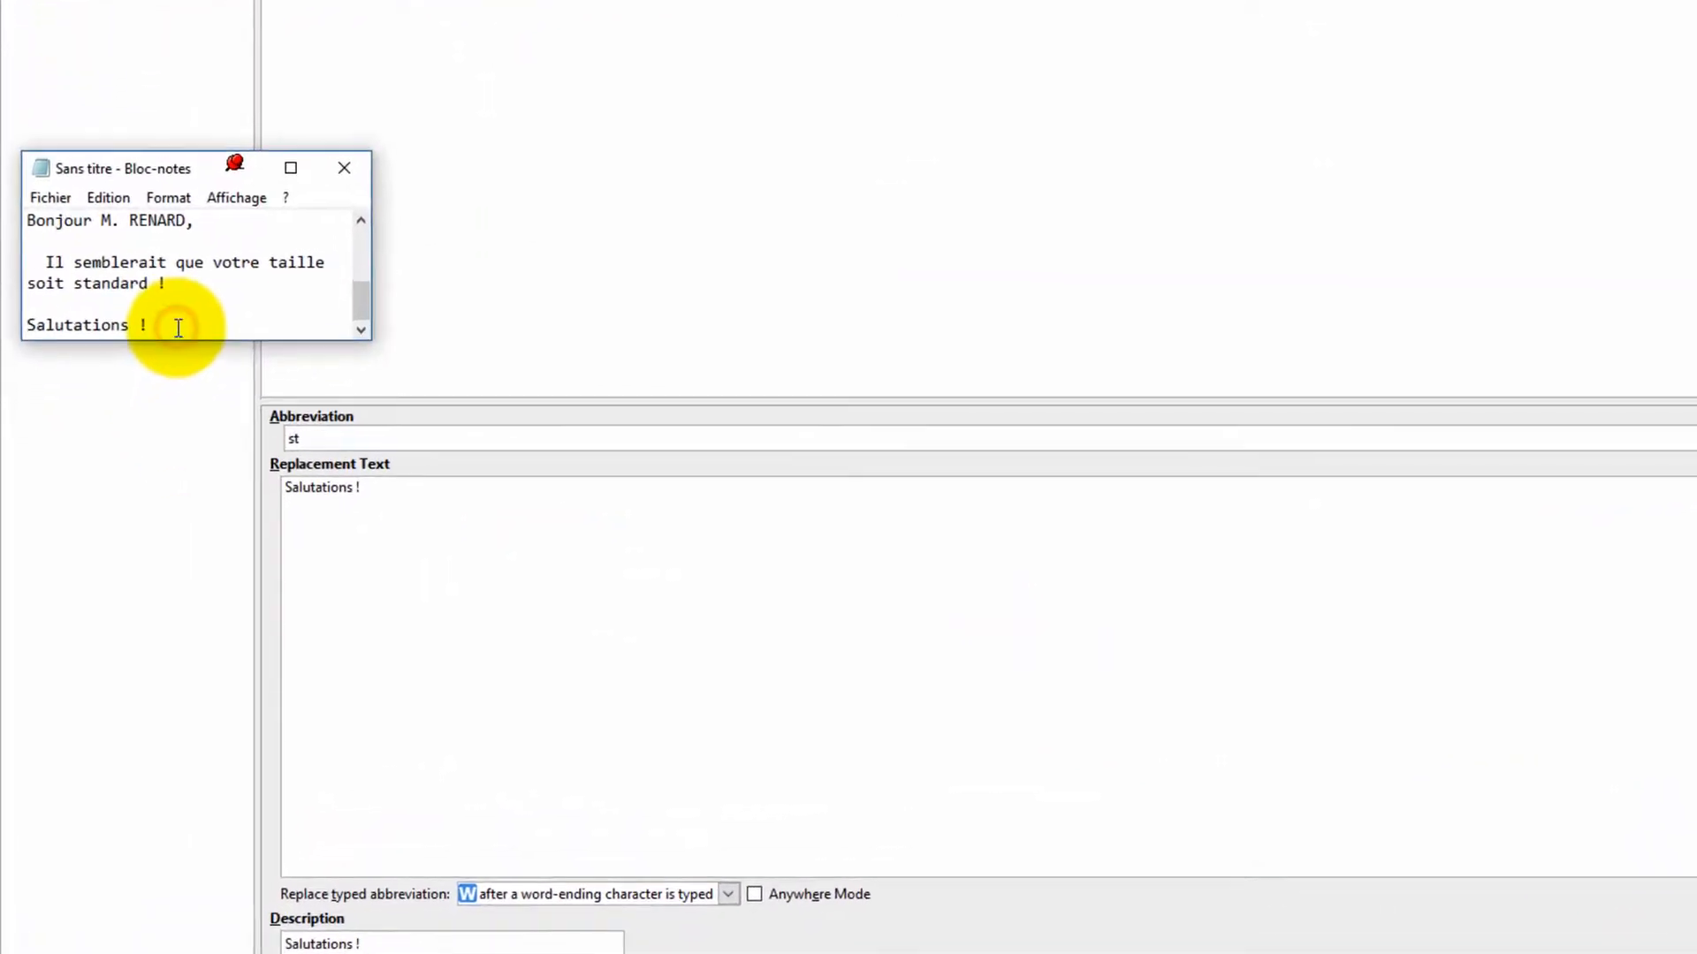
key(Return)
key(Return)
text(Taill s)
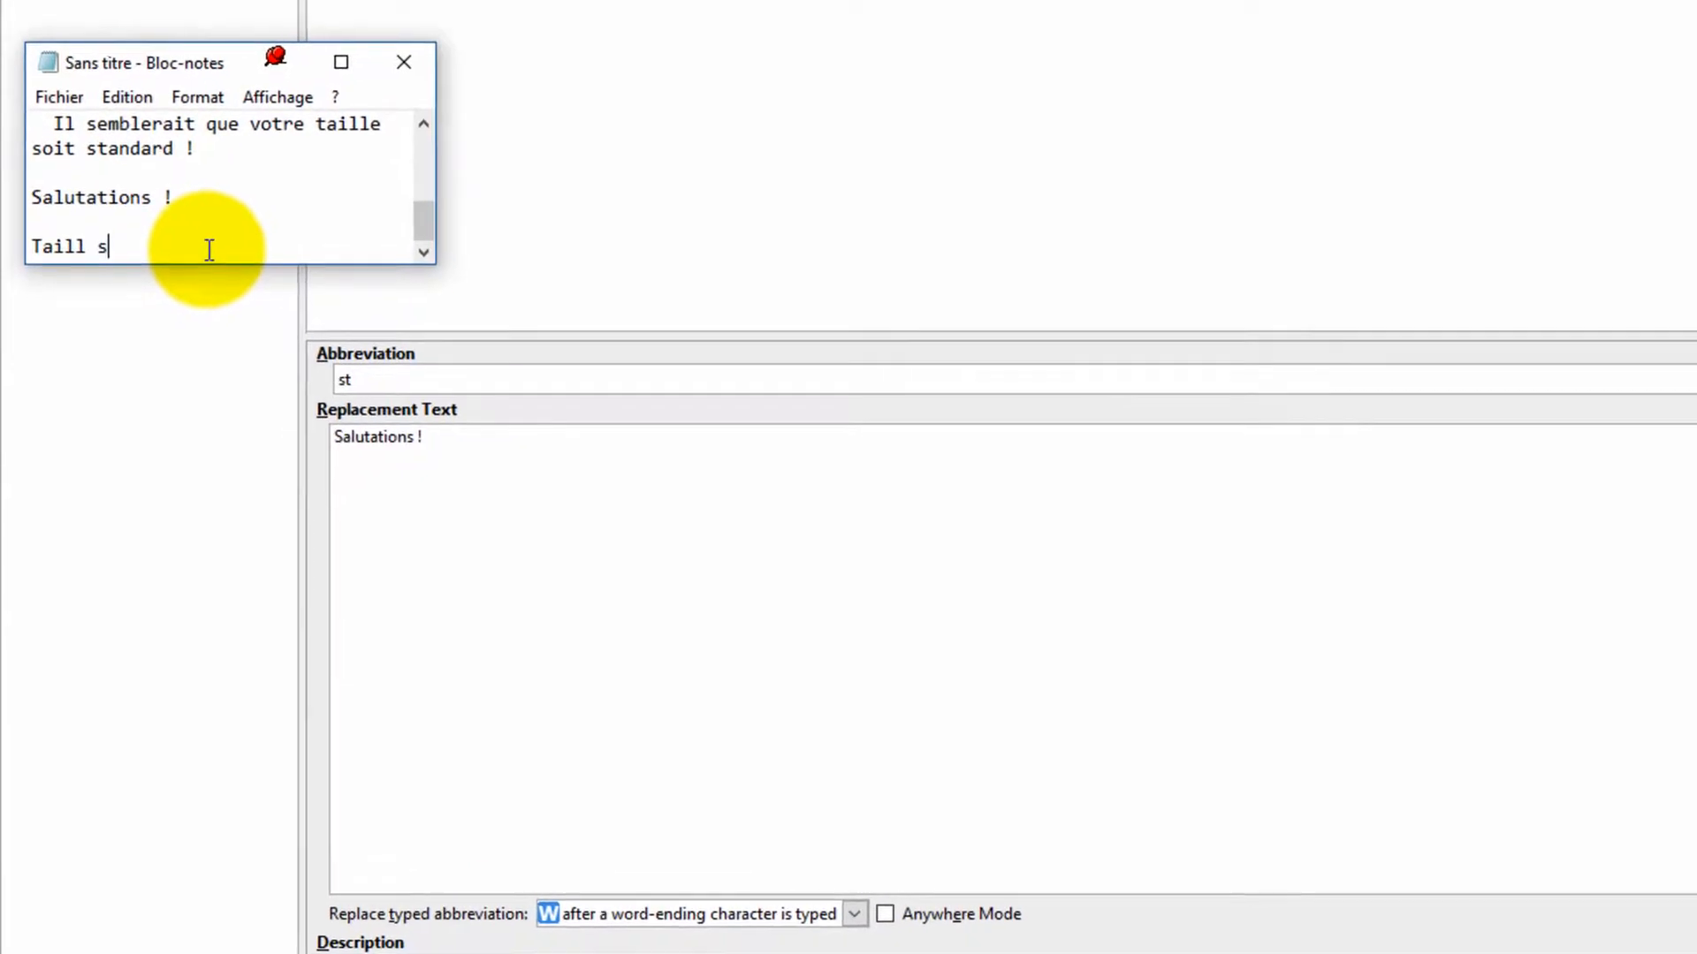
key(BackSpace)
key(BackSpace)
text(e standar)
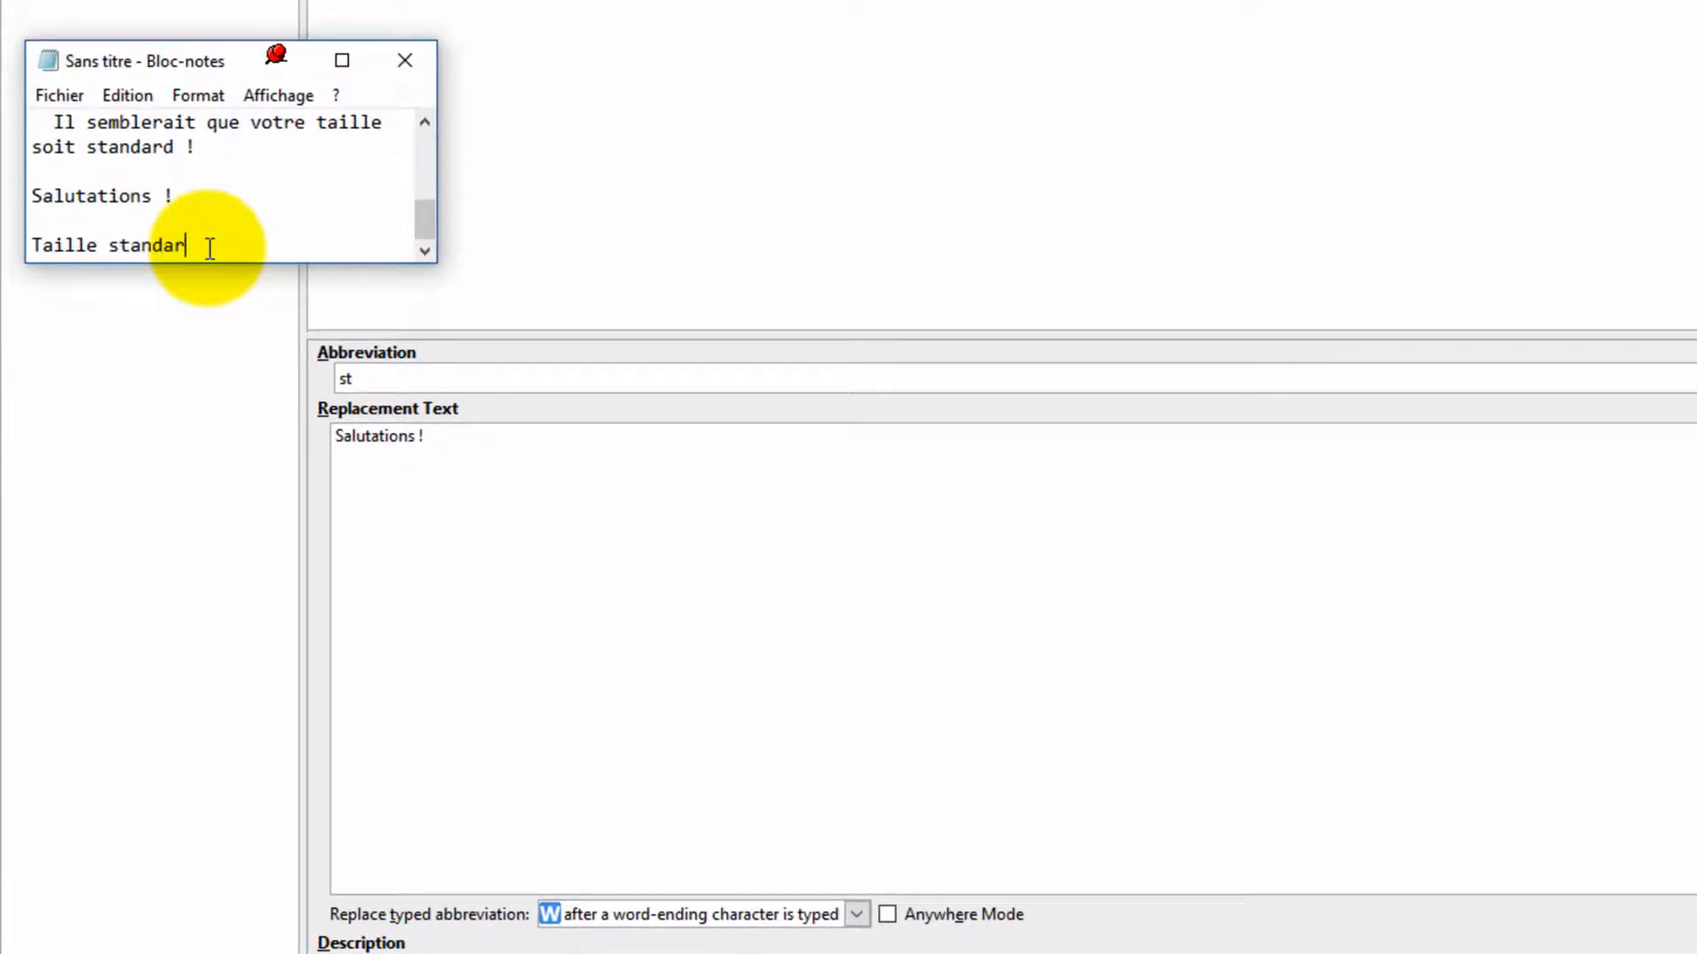
text(d)
key(Return)
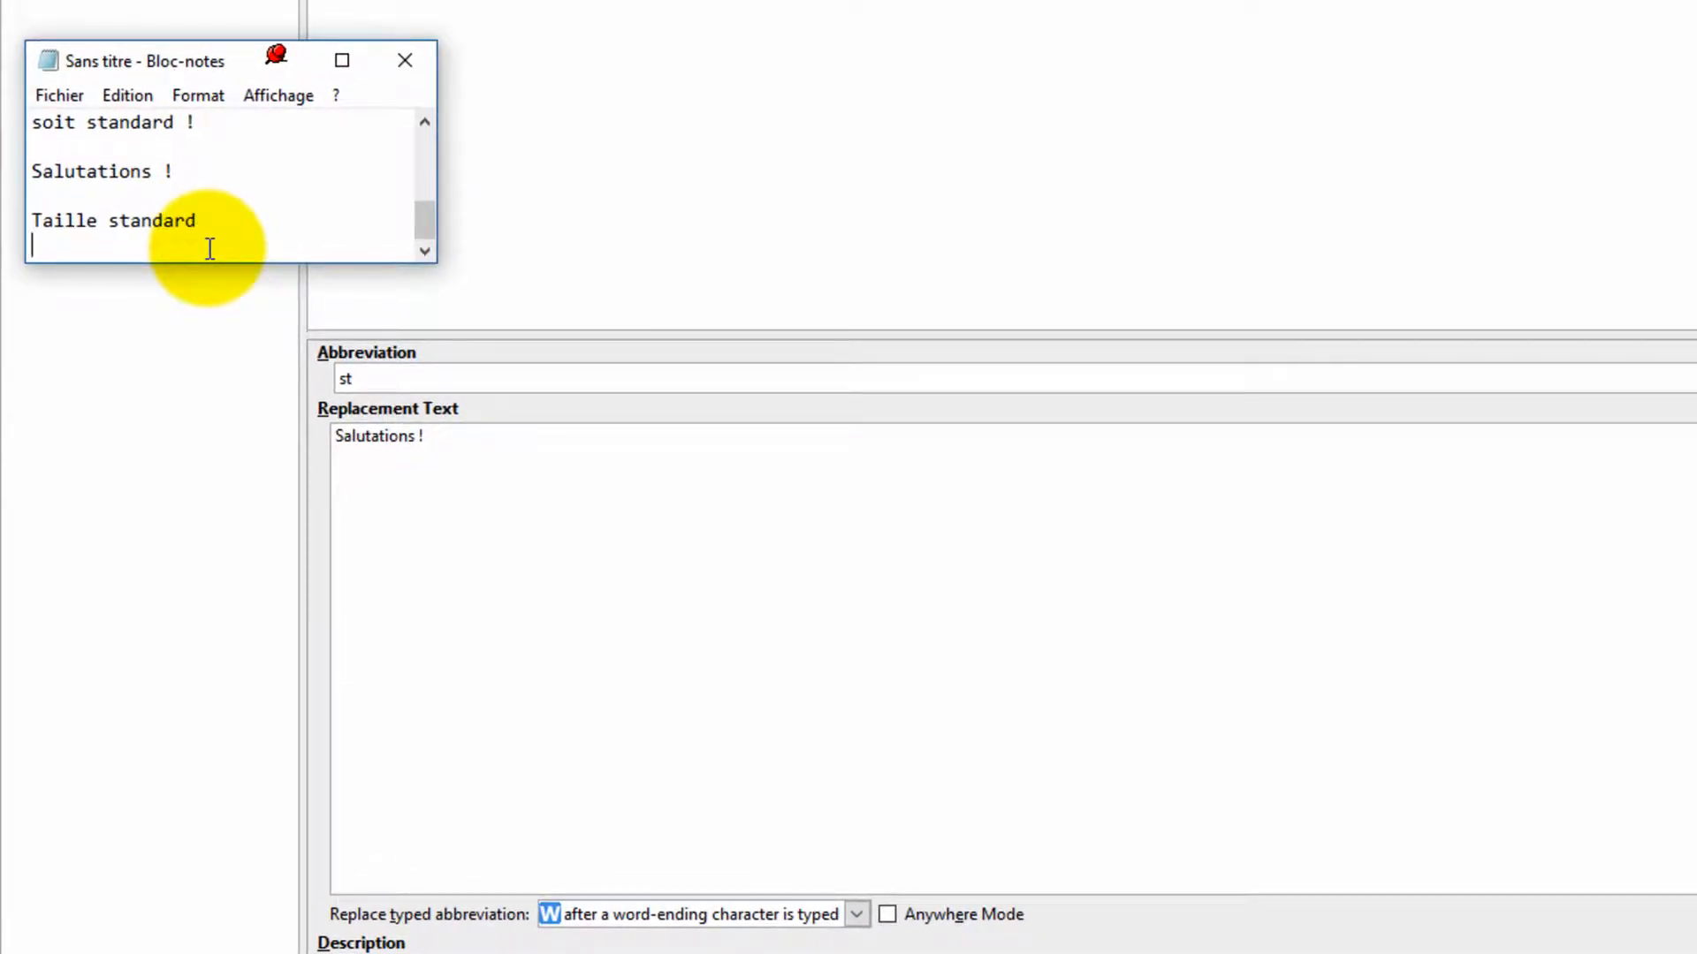
Step: Test the st abbreviation on new Notepad lines, ending it with a period, with Enter, and with a period again
key(Return)
text(st)
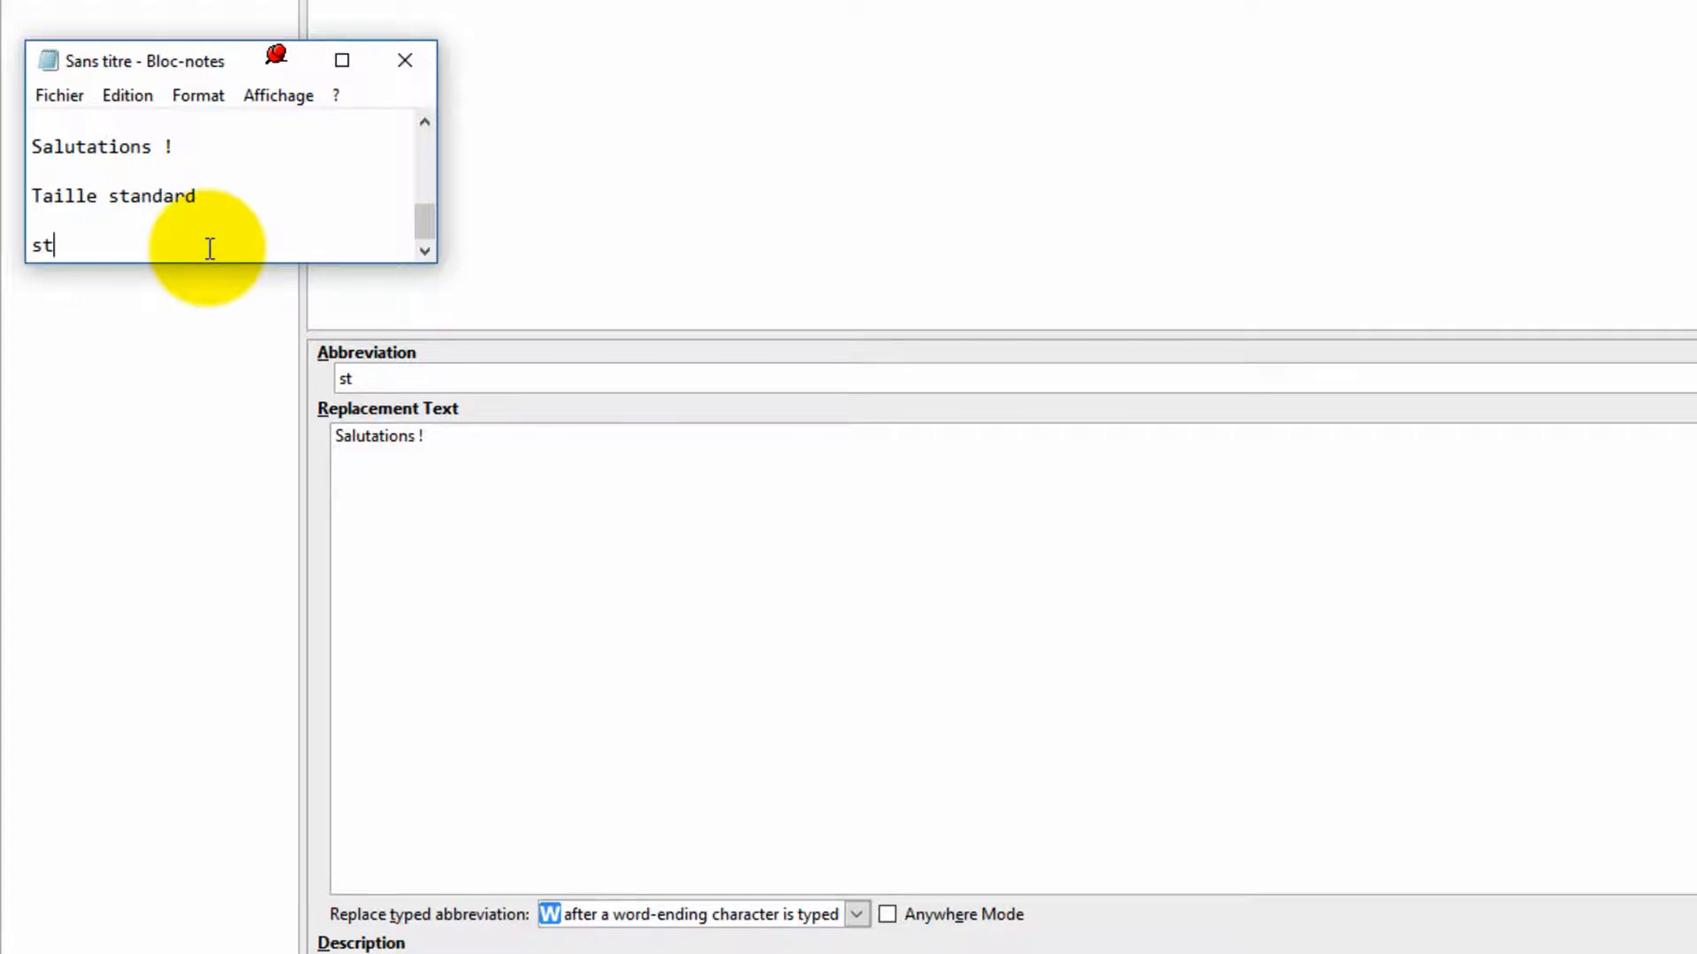
text(.)
key(Return)
text(st)
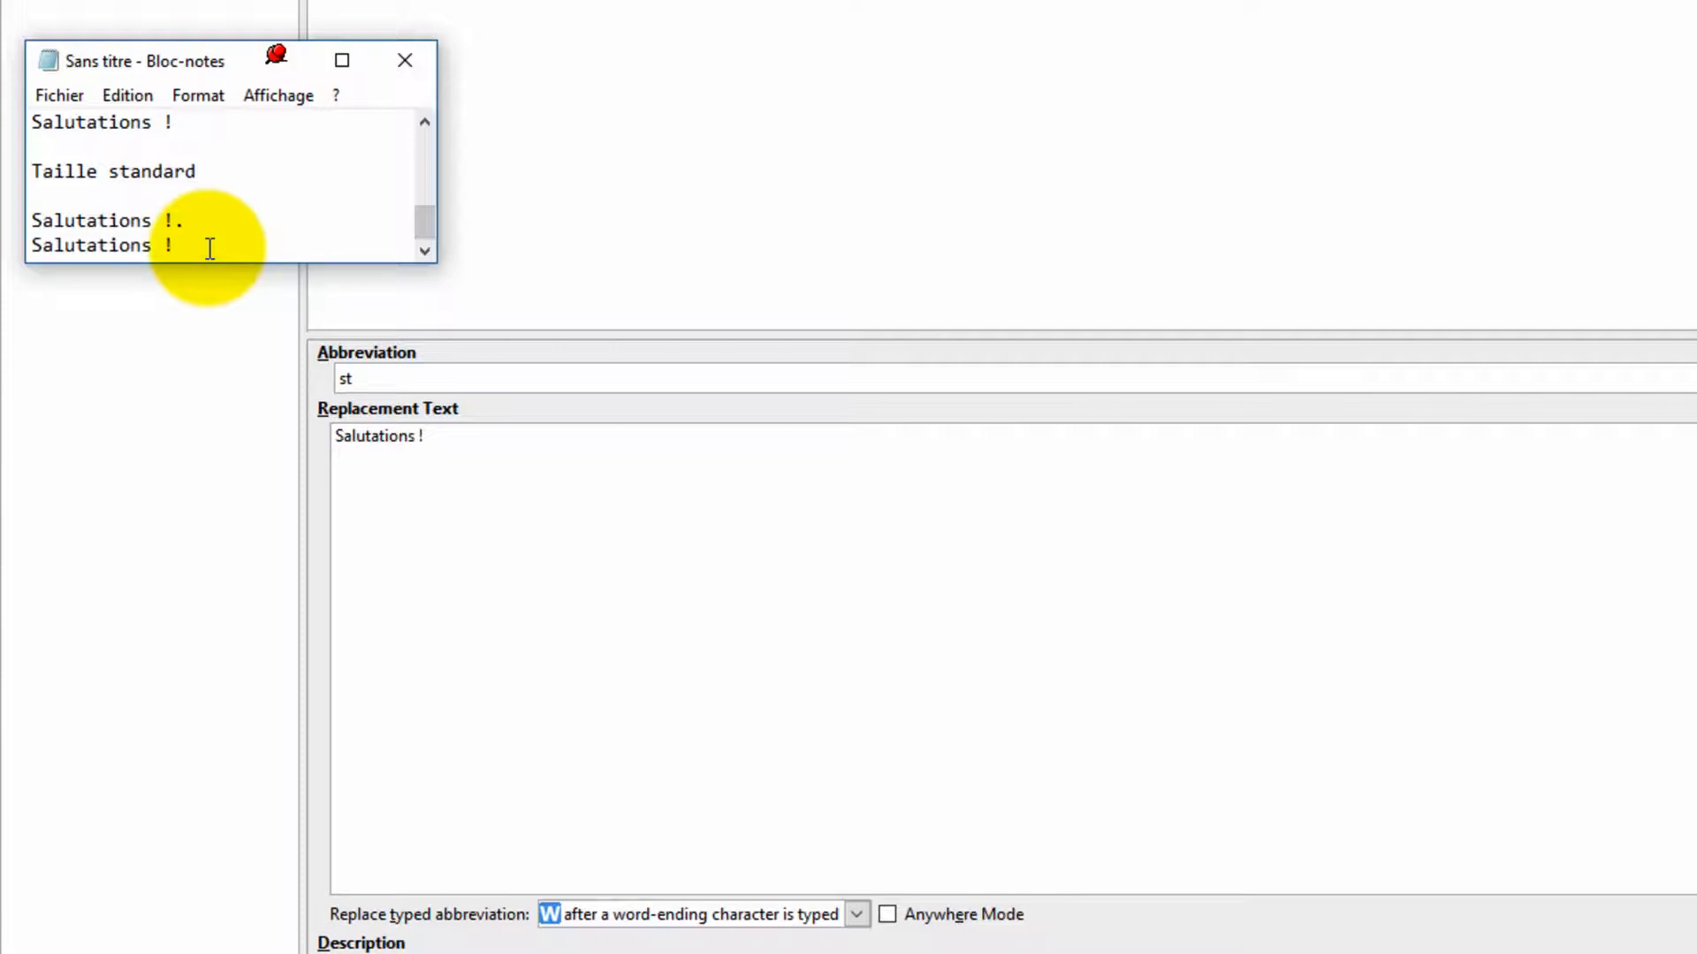
key(Return)
text(st.)
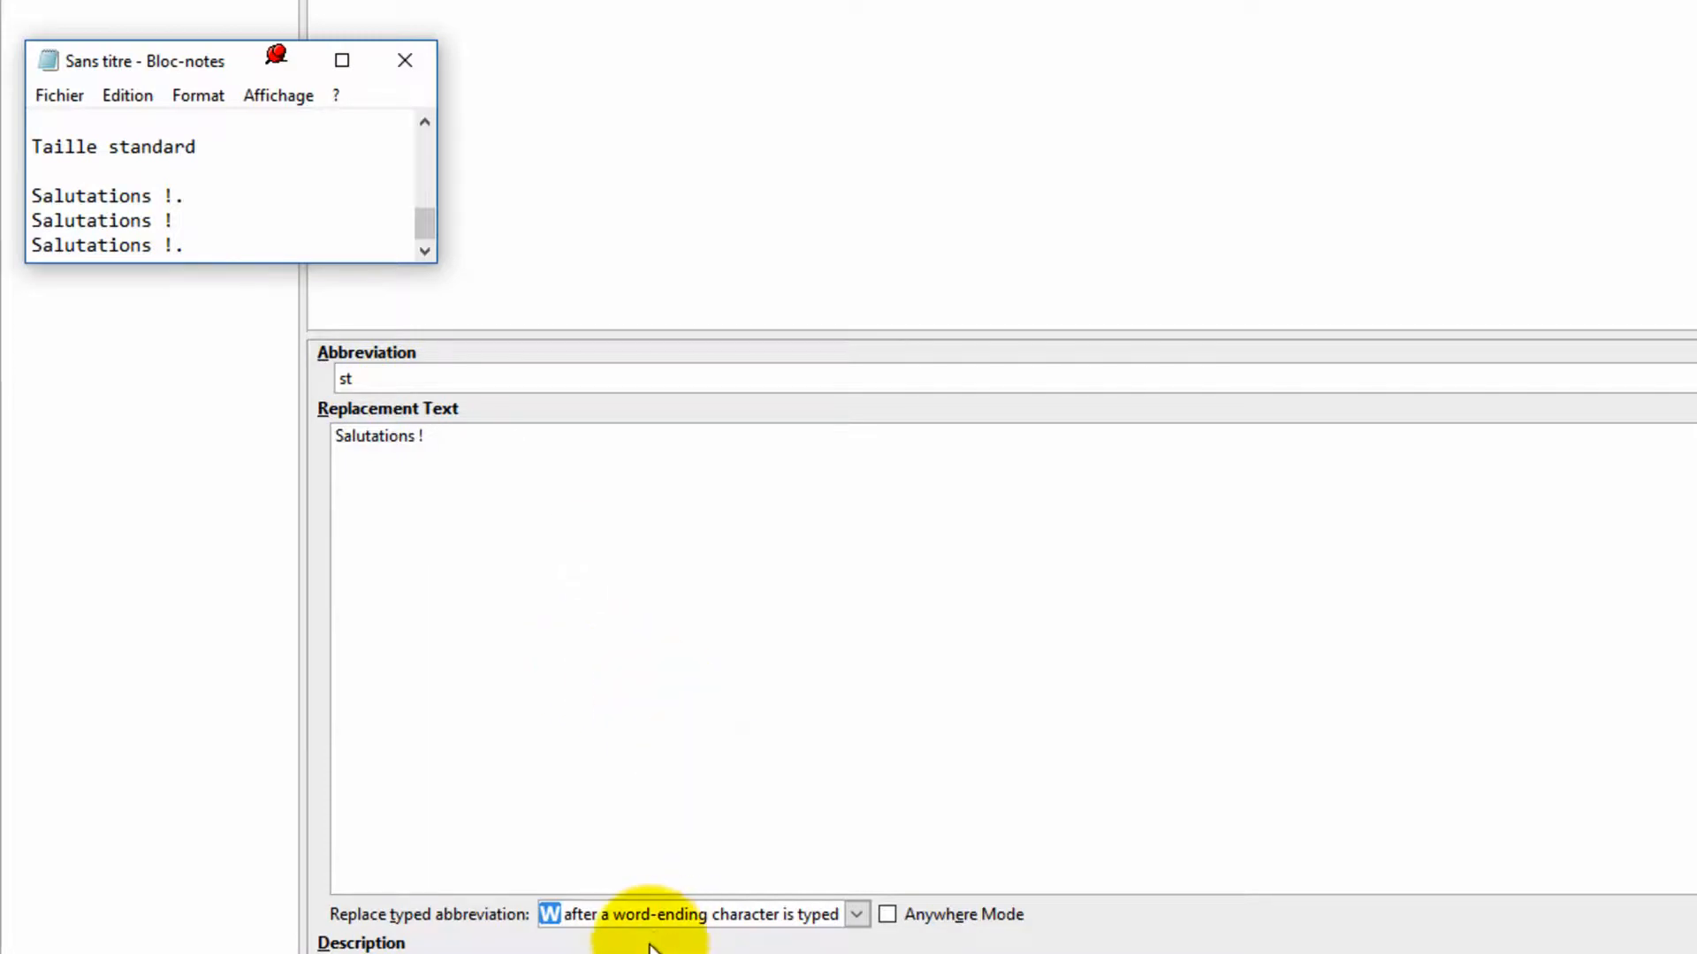
click(856, 915)
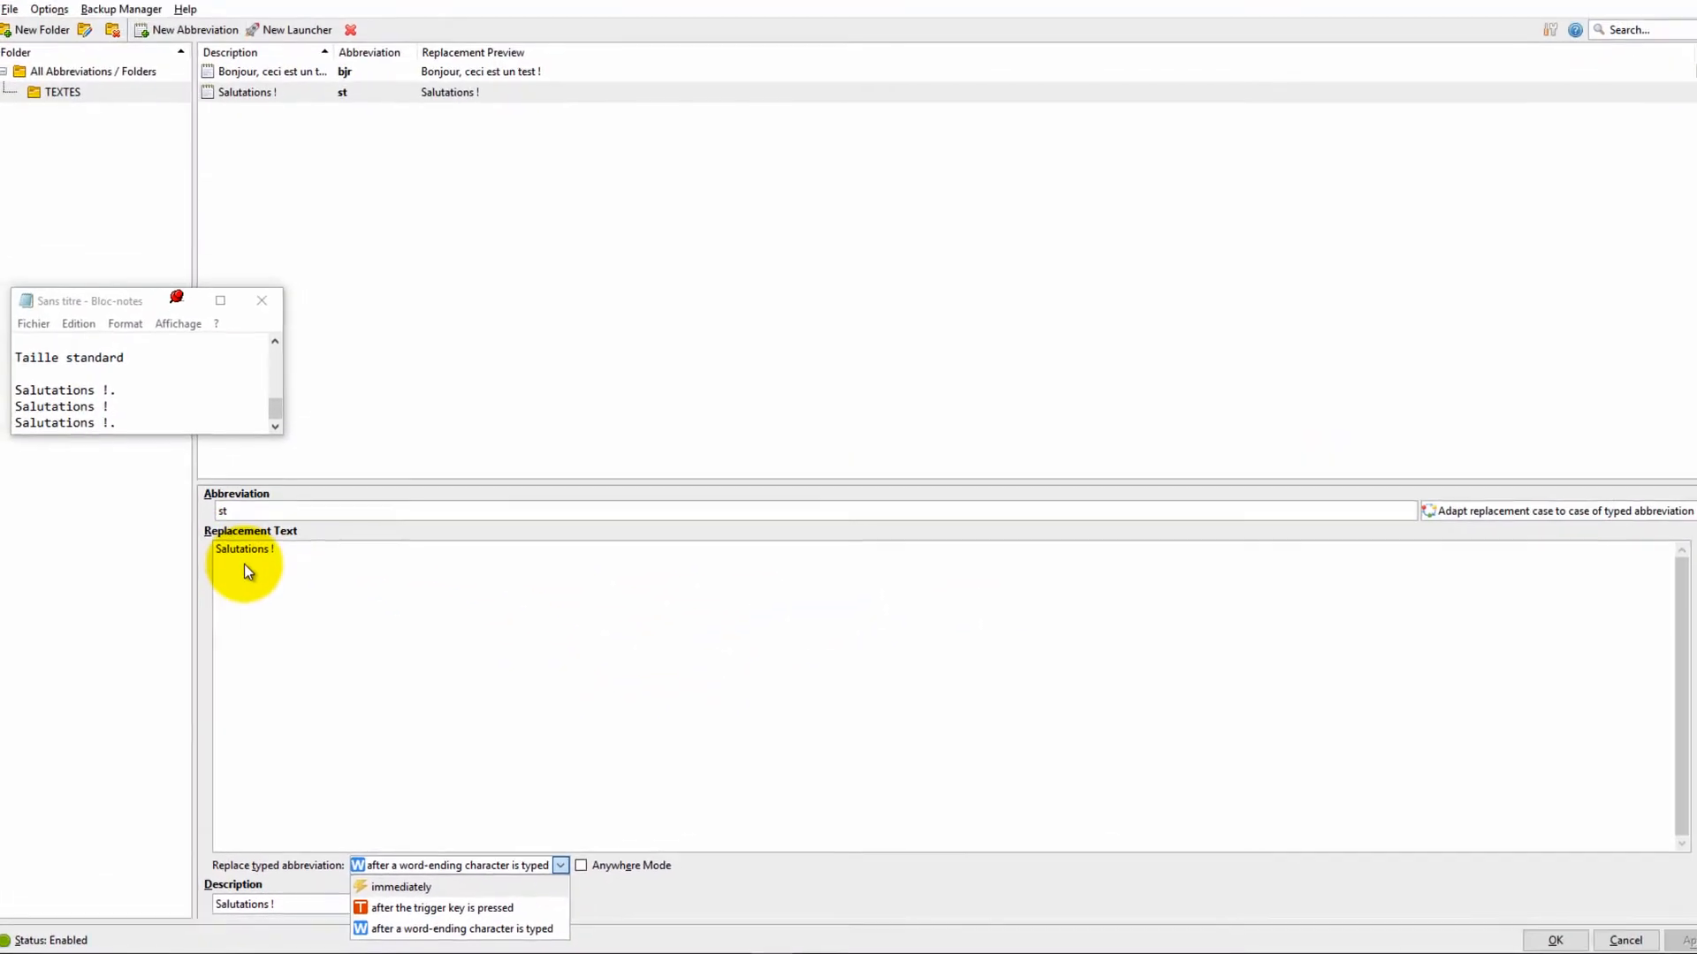
click(334, 608)
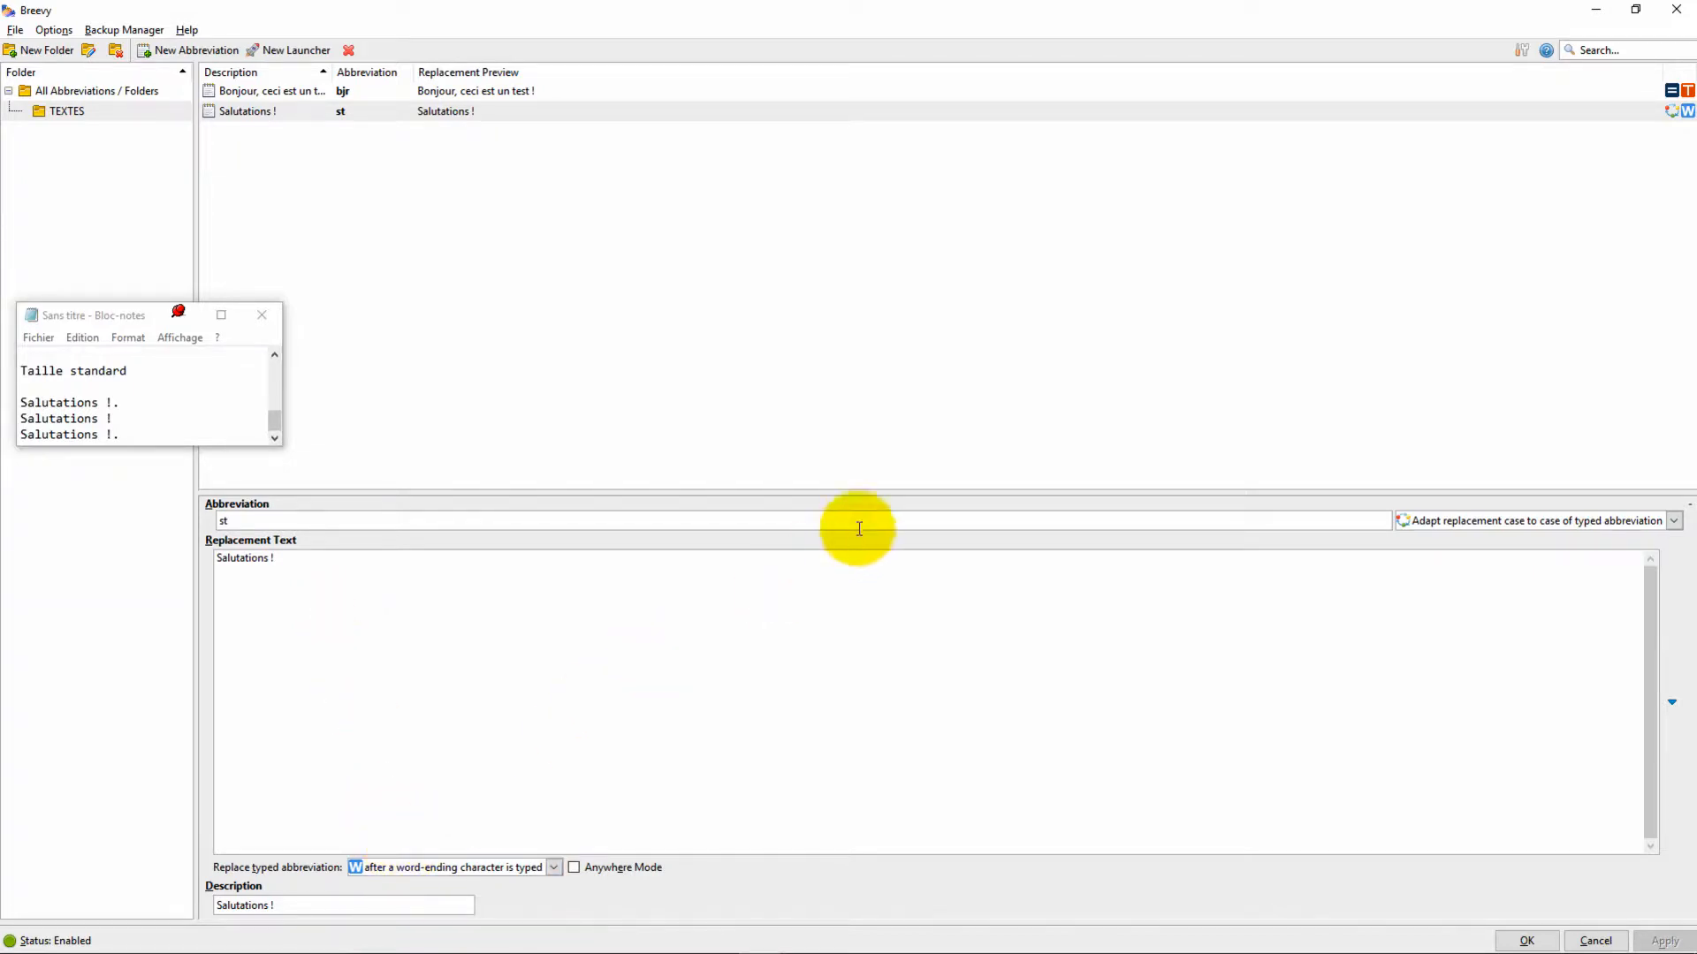